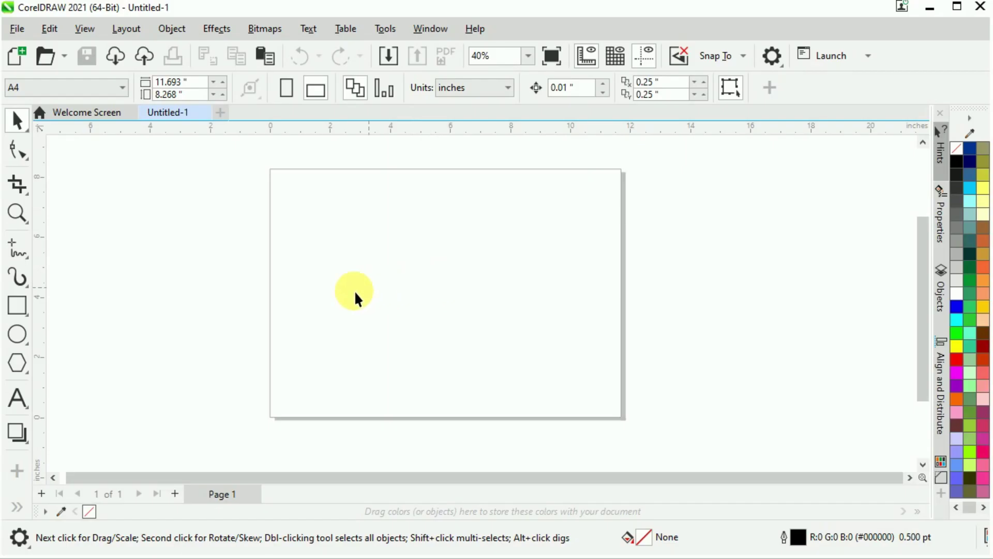
- Select the Ellipse tool to draw circles on the blank A4 page
left_click(17, 336)
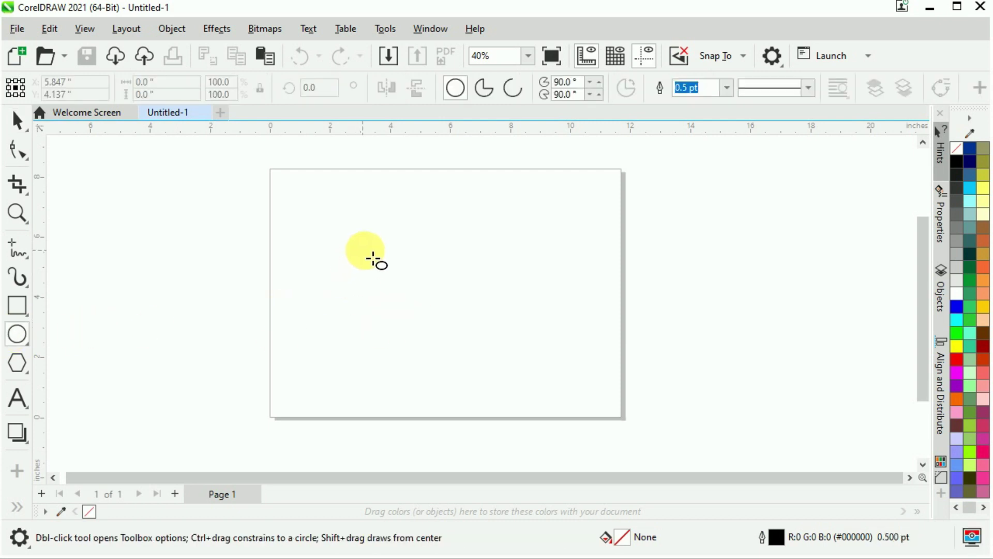
- Draw a 2.093-inch circle, centre it on the page with P, and zoom to fit it
left_click_drag(382, 259, 453, 329)
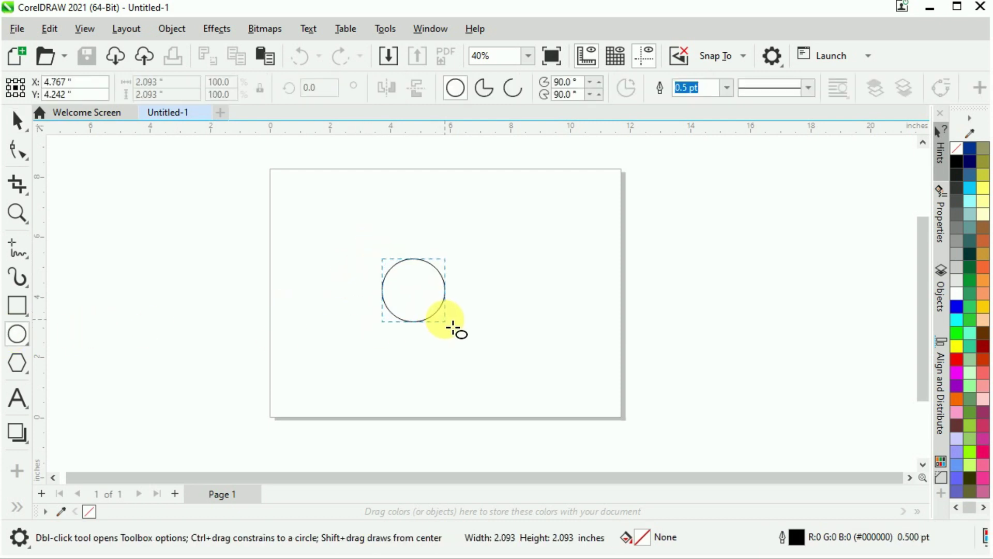
left_click(19, 122)
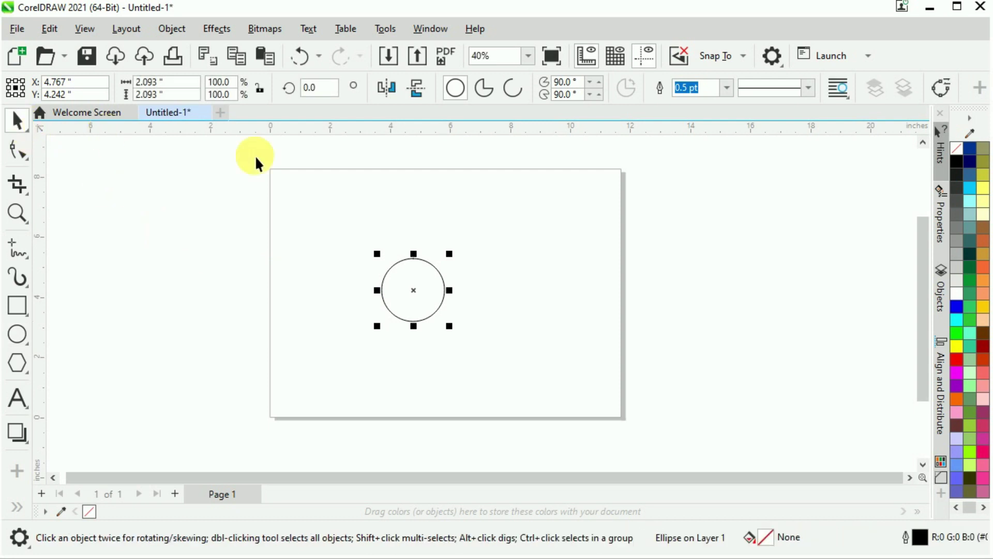
key("p")
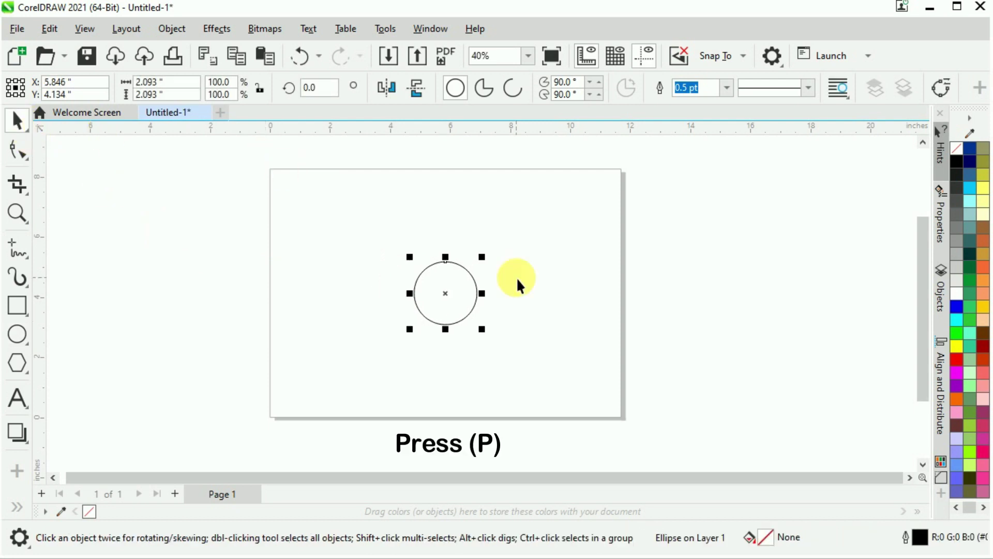
left_click(455, 288)
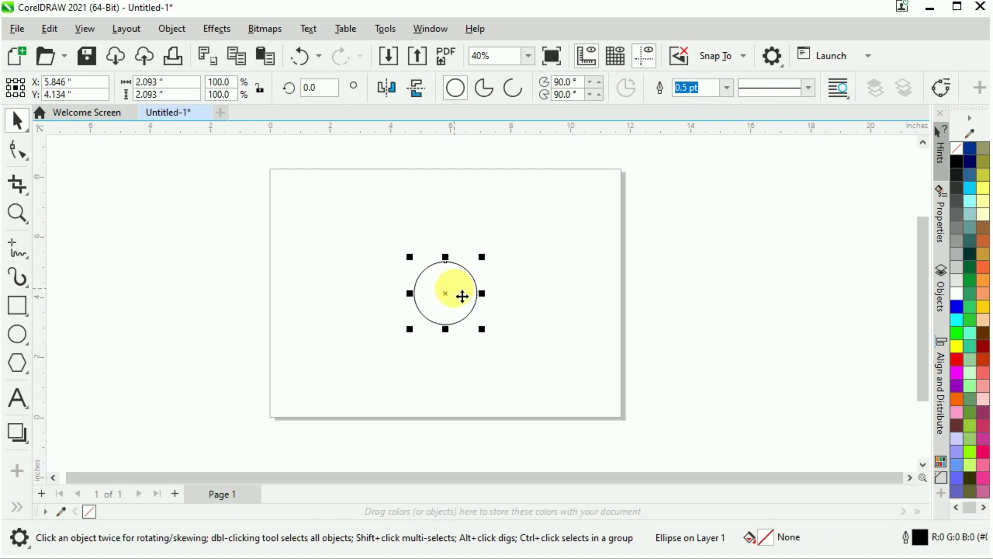
scroll(462, 296, "up", 1)
key("F4")
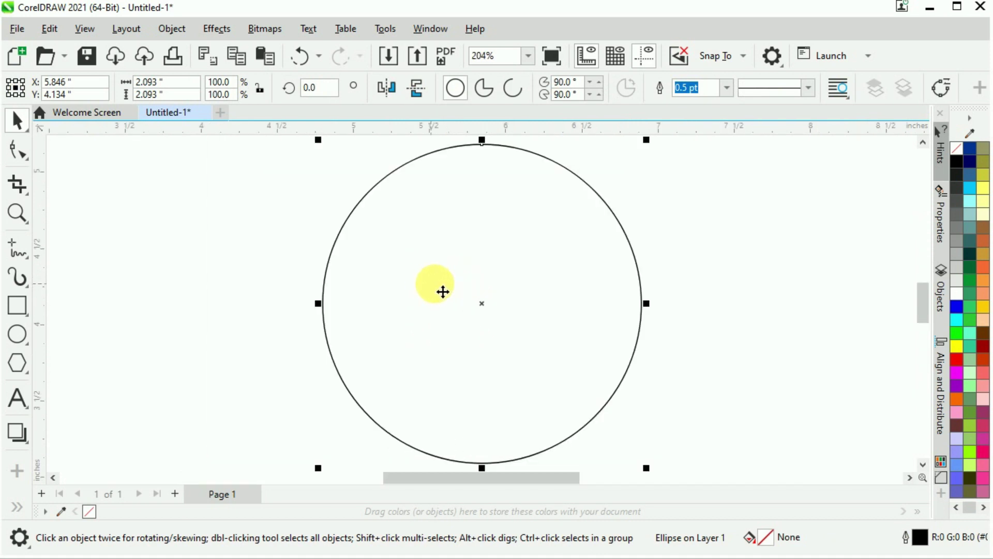
left_click(285, 279)
scroll(521, 310, "down", 1)
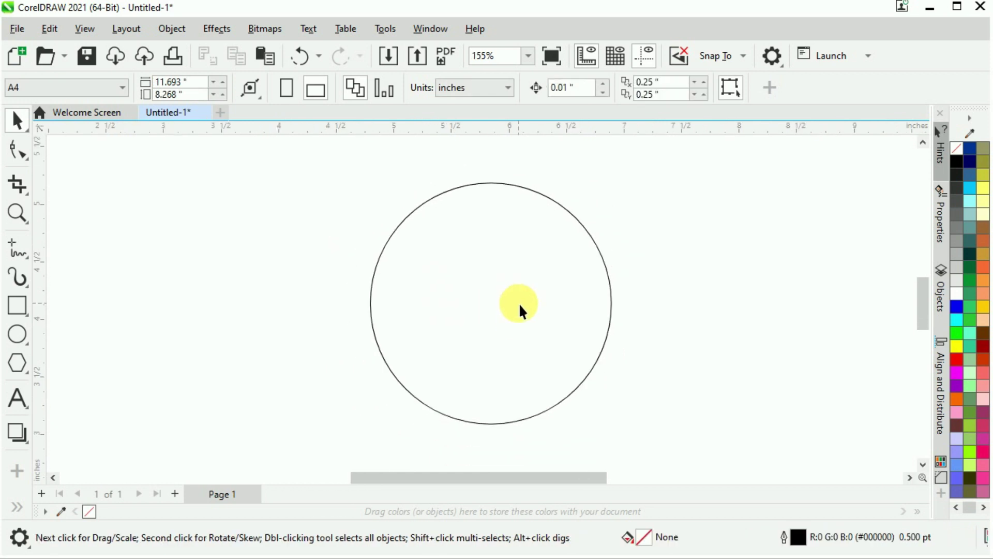
- Draw a 2.588-inch vertical line and duplicate it into four evenly spaced parallel lines
left_click(16, 248)
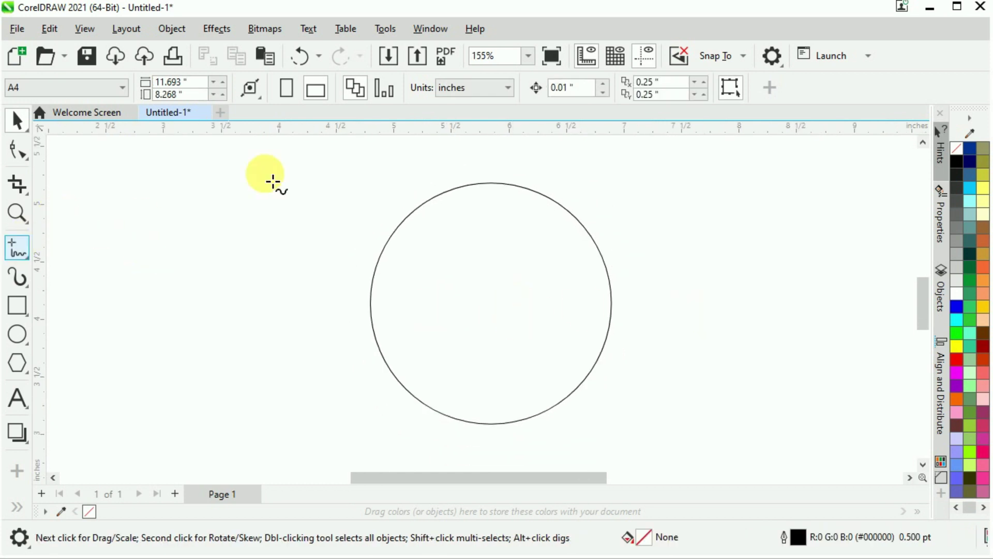
left_click(185, 135)
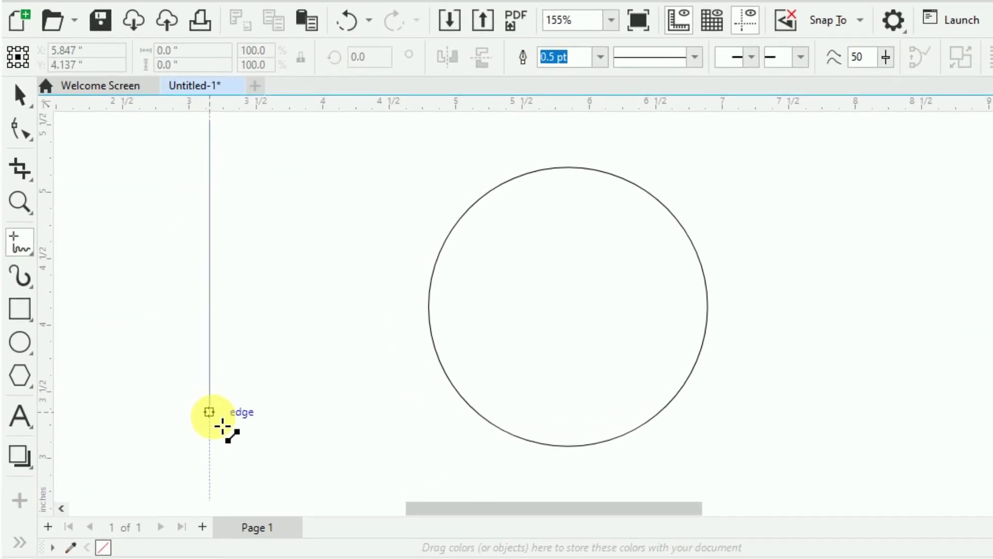
left_click(210, 466)
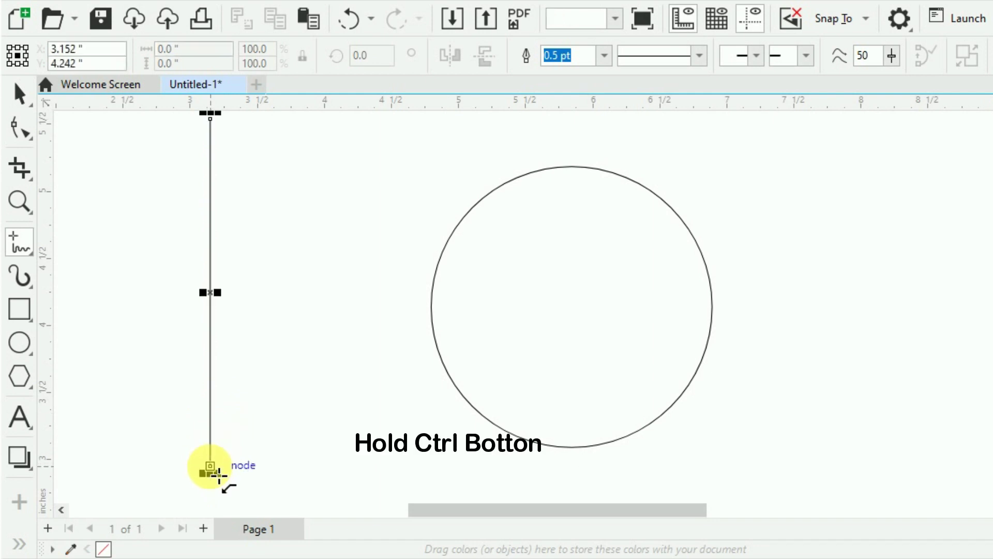
left_click(19, 95)
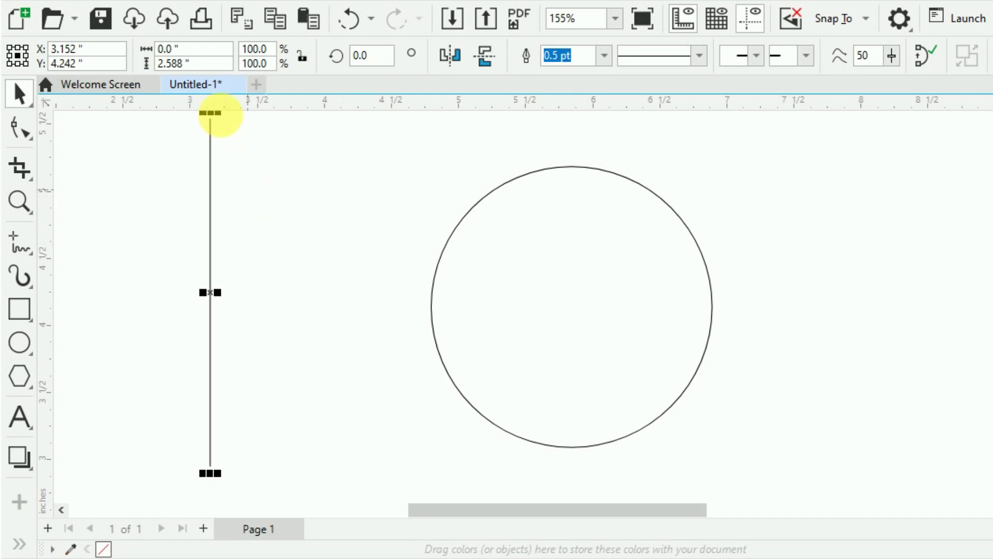
scroll(274, 96, "up", 1)
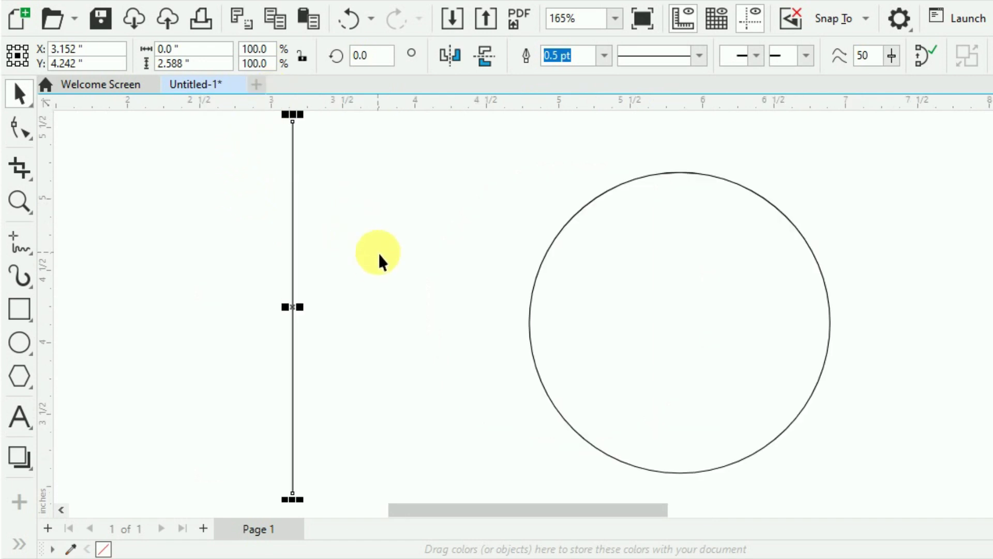
mouse_move(302, 314)
left_mouse_down()
mouse_move(341, 312)
mouse_move(319, 312)
left_mouse_up()
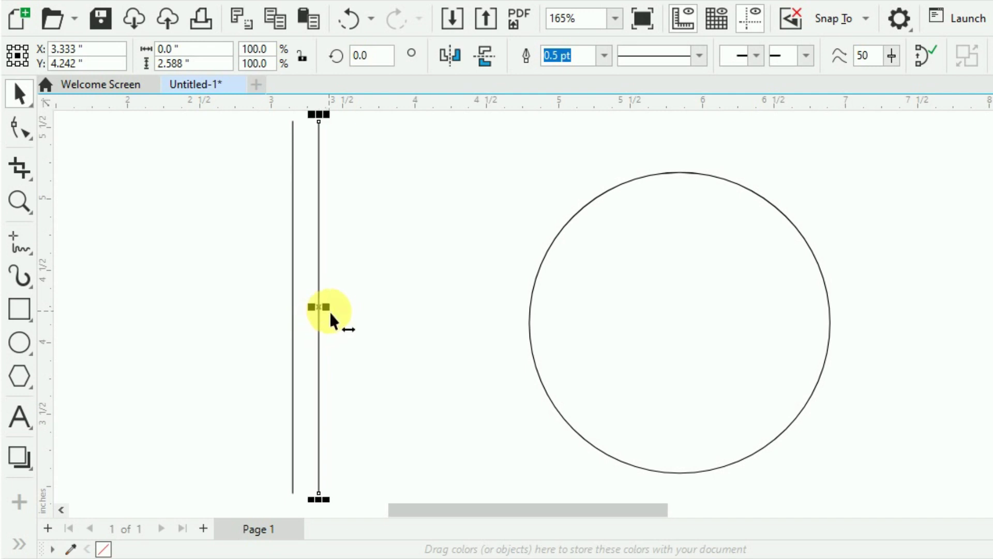
key("ctrl+r")
key("ctrl+r")
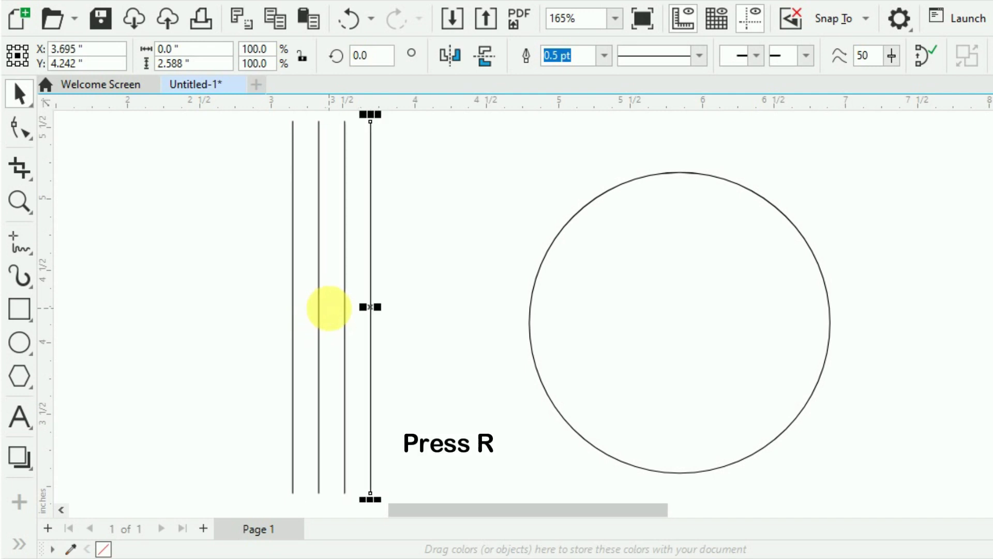
left_click(237, 337)
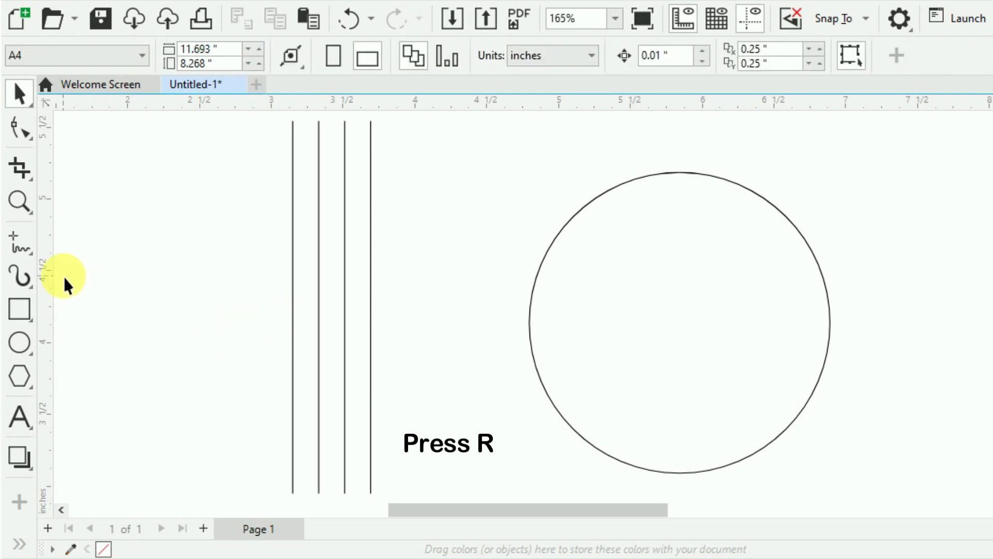
- Draw crossing horizontal and vertical freehand lines inside the circle
left_click(23, 252)
scroll(802, 317, "up", 1)
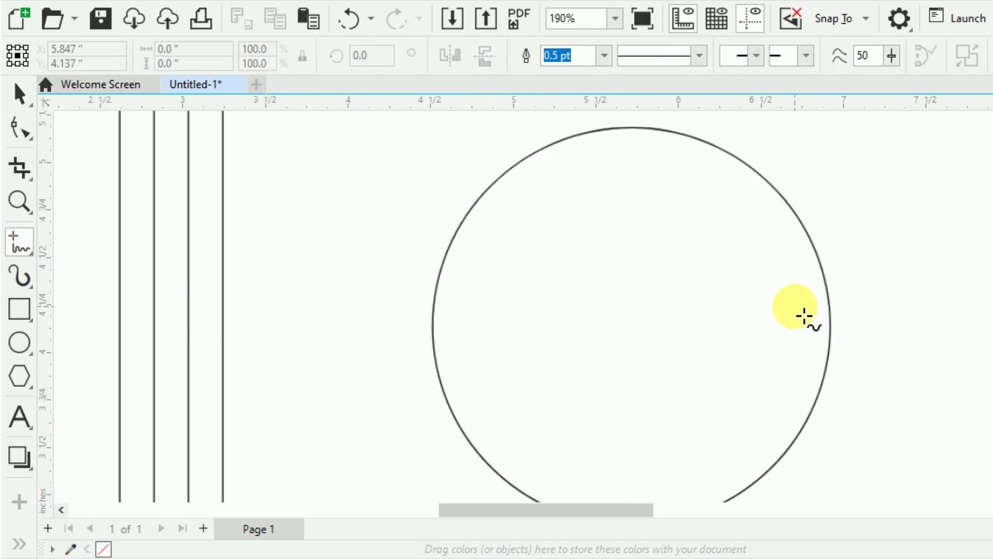
scroll(799, 316, "up", 2)
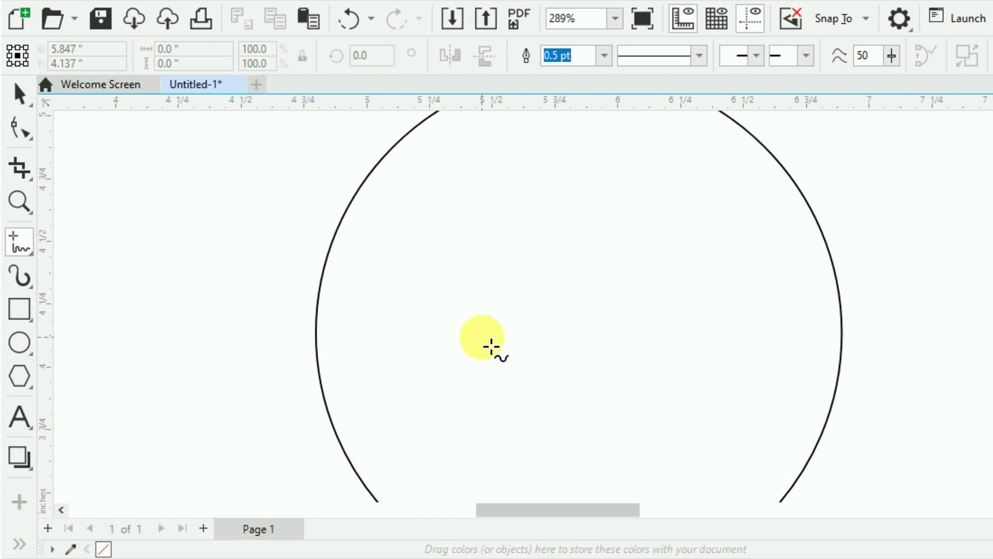
left_click(483, 337)
left_click(643, 337)
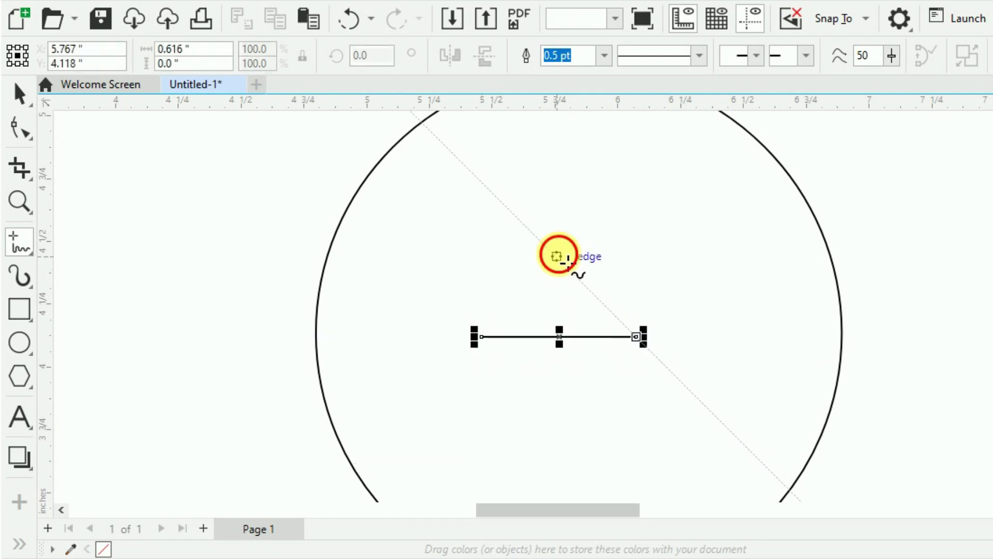
left_click(557, 256)
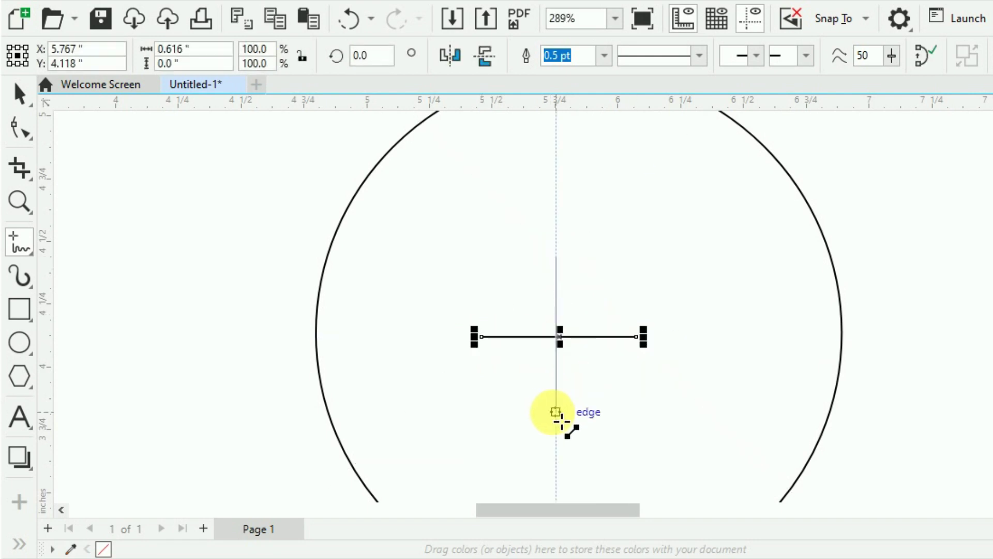
left_click(555, 413)
- Scale the cross down to about 0.37 inch and centre it on the page
left_click(17, 93)
left_click_drag(444, 229, 699, 415)
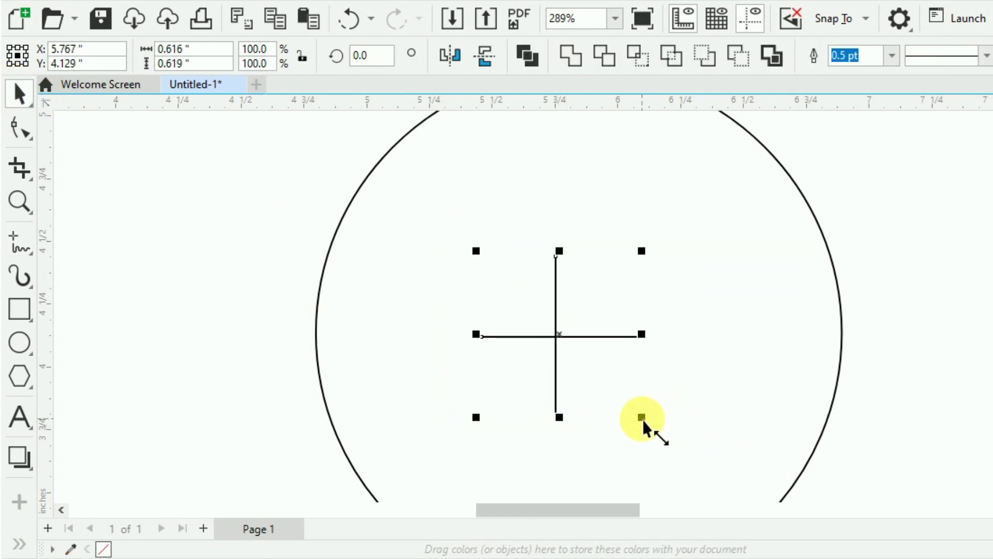
left_click_drag(642, 418, 611, 387)
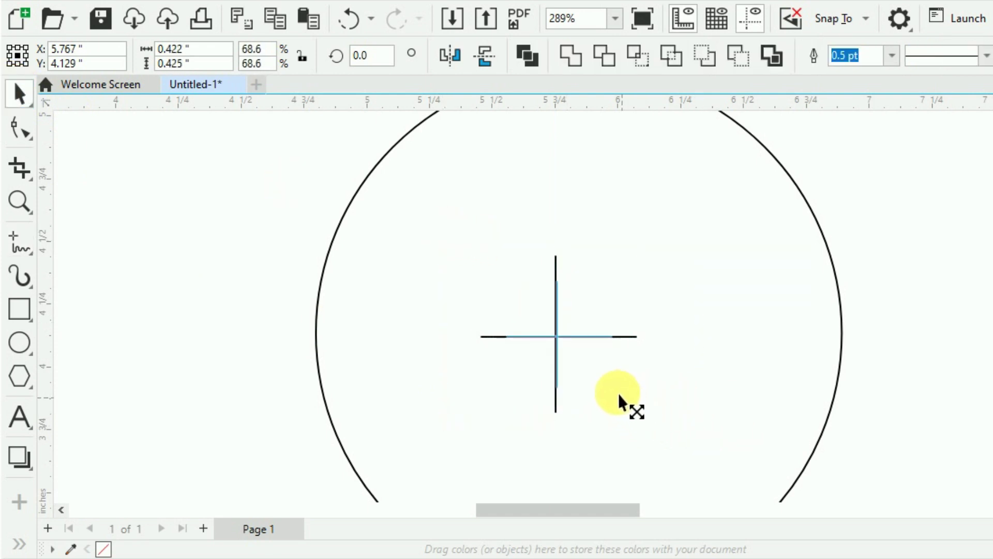
key("p")
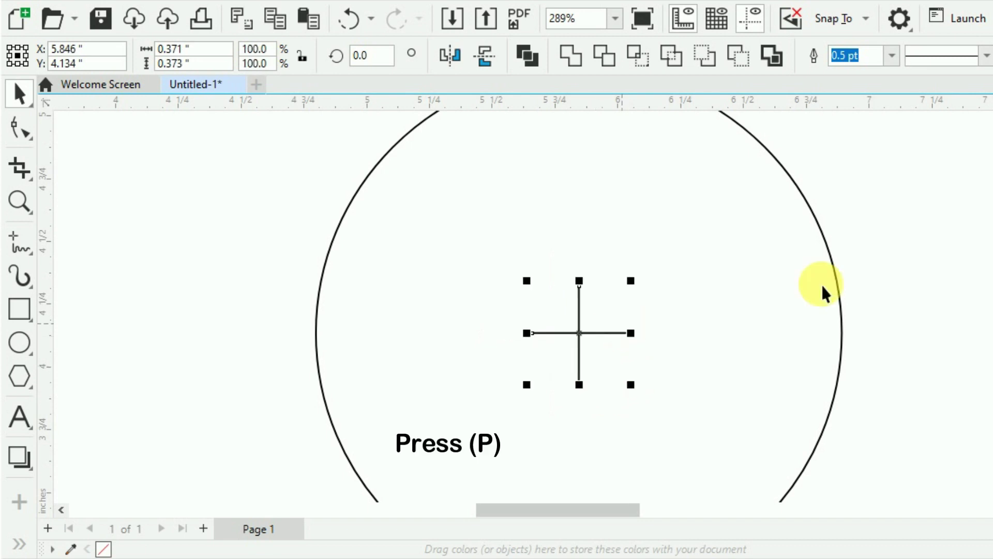
scroll(885, 230, "down", 3)
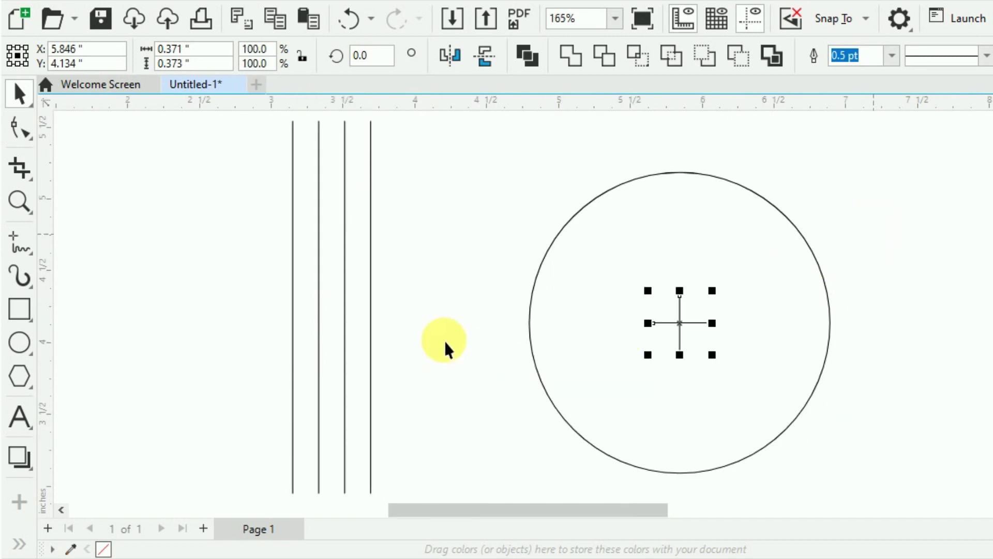
left_click(417, 305)
- Move the four vertical lines over to the circle's centre
scroll(365, 256, "down", 1)
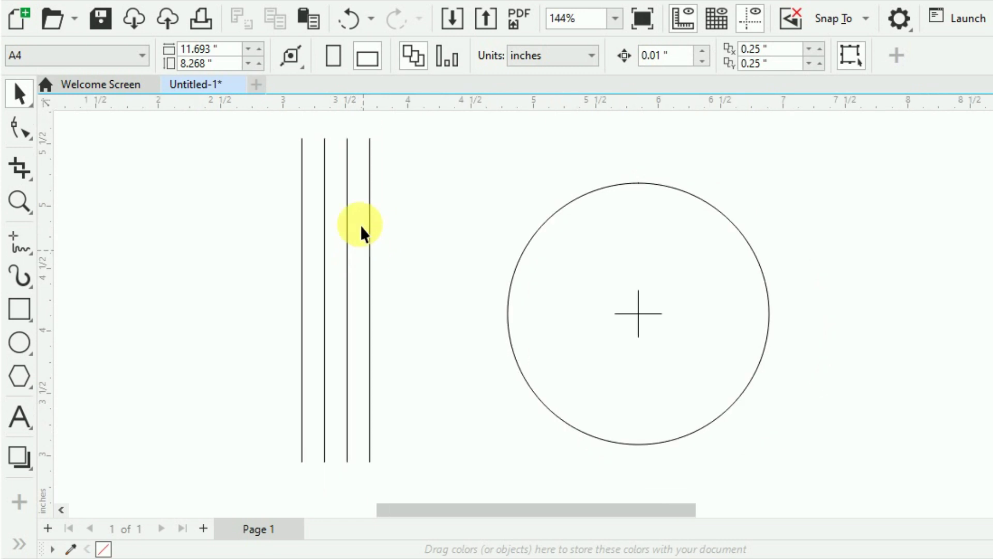
left_click_drag(298, 371, 249, 486)
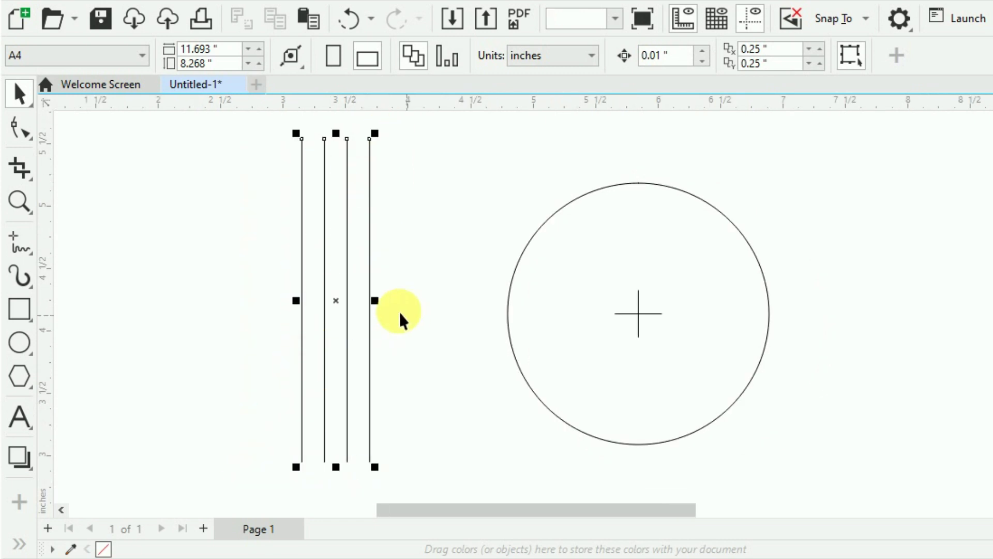
scroll(439, 301, "up", 1)
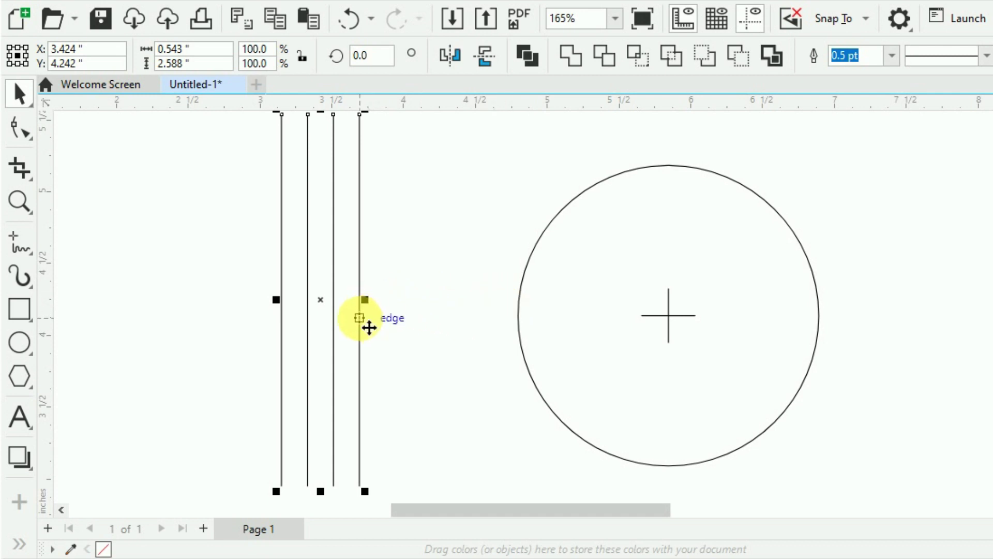
left_click_drag(368, 328, 668, 316)
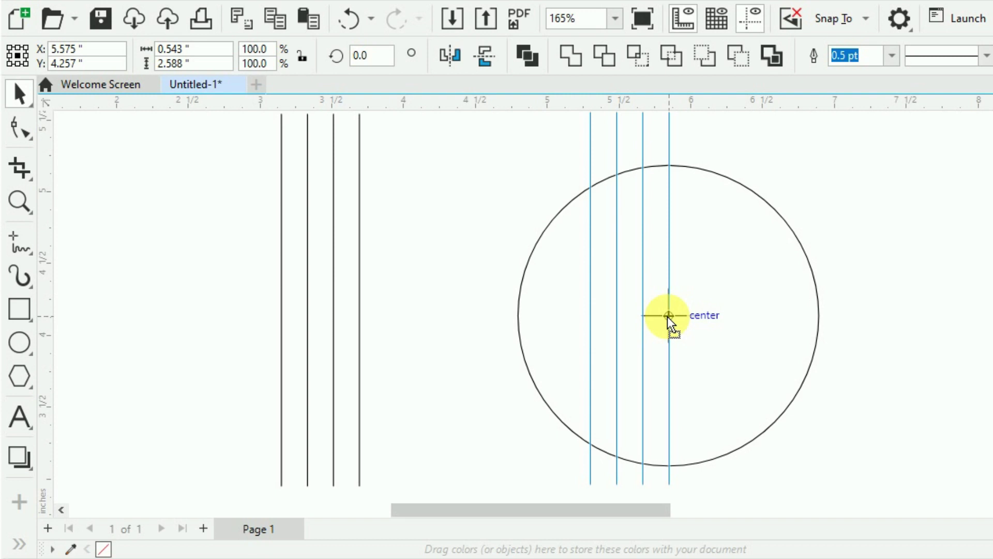
left_click_drag(668, 315, 669, 315)
scroll(675, 299, "up", 4)
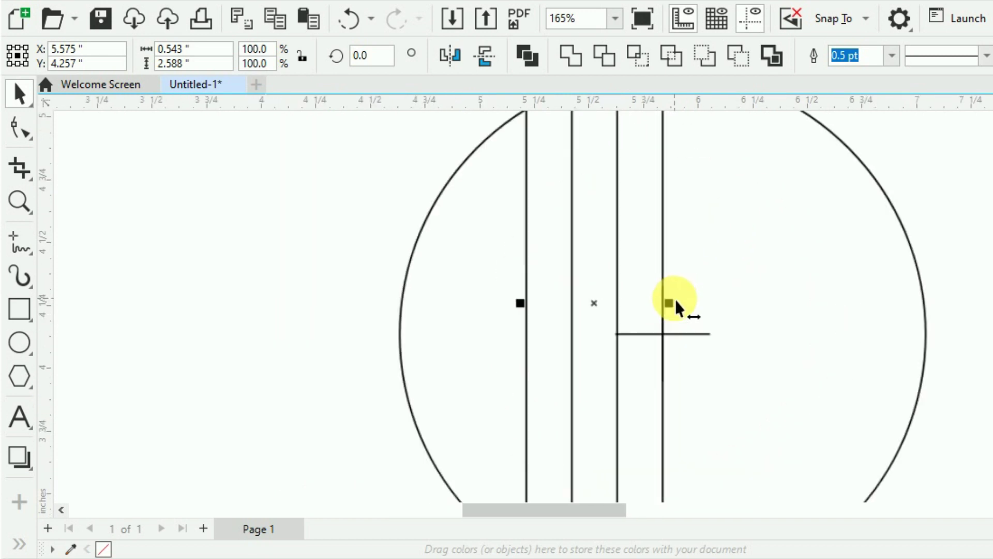
scroll(675, 300, "up", 2)
scroll(677, 315, "down", 1)
scroll(657, 321, "down", 1)
scroll(595, 321, "down", 1)
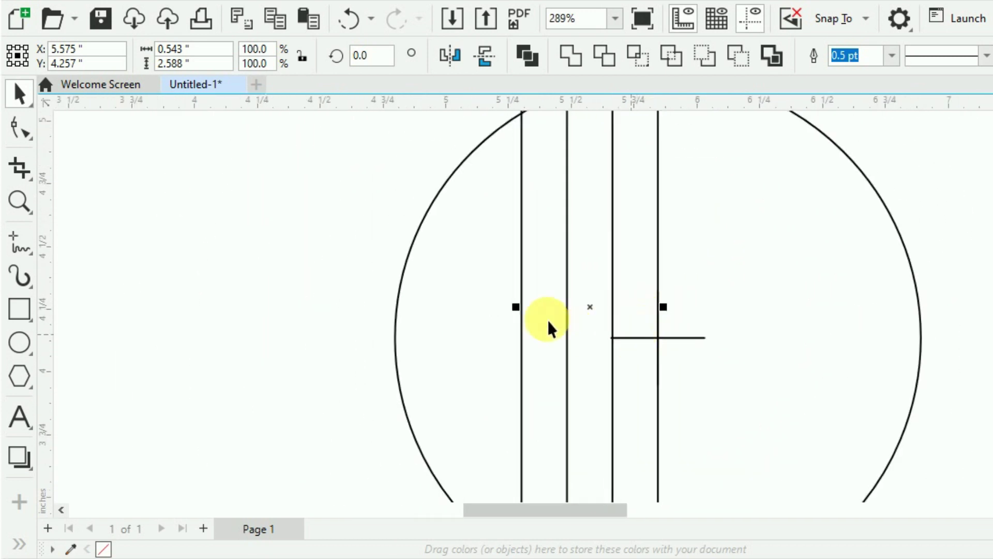
scroll(489, 315, "down", 1)
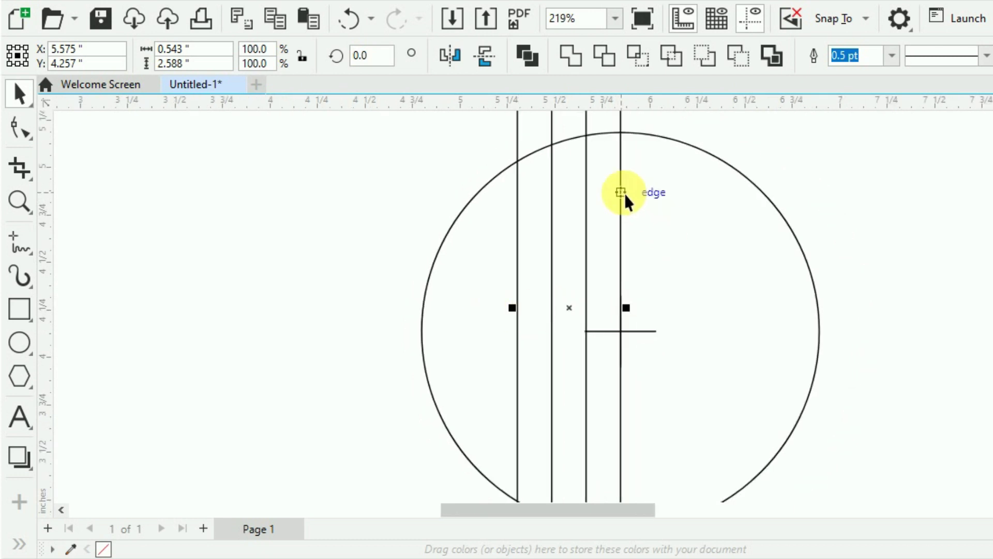
- Delete the rightmost vertical line and select the remaining three lines
left_click(797, 161)
scroll(797, 160, "down", 2)
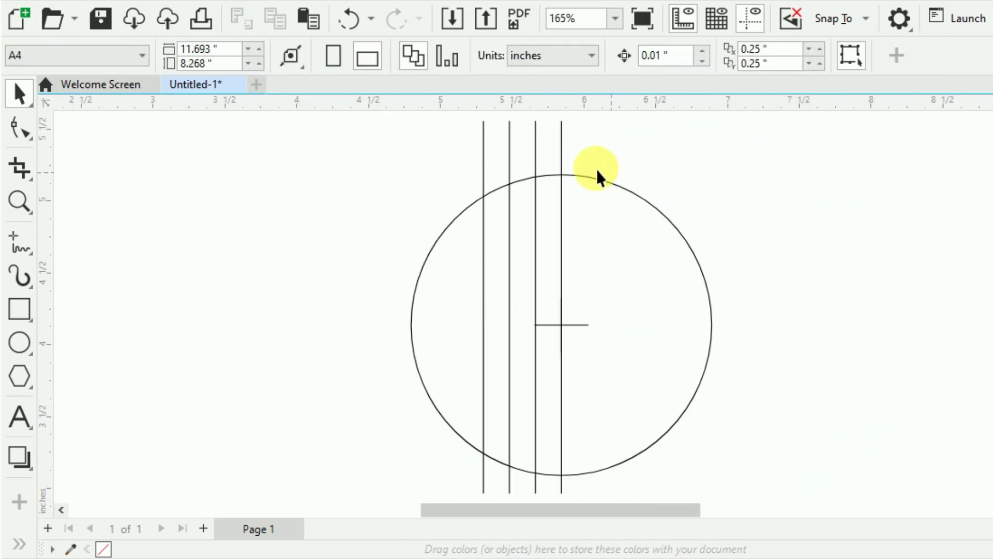
left_click(562, 151)
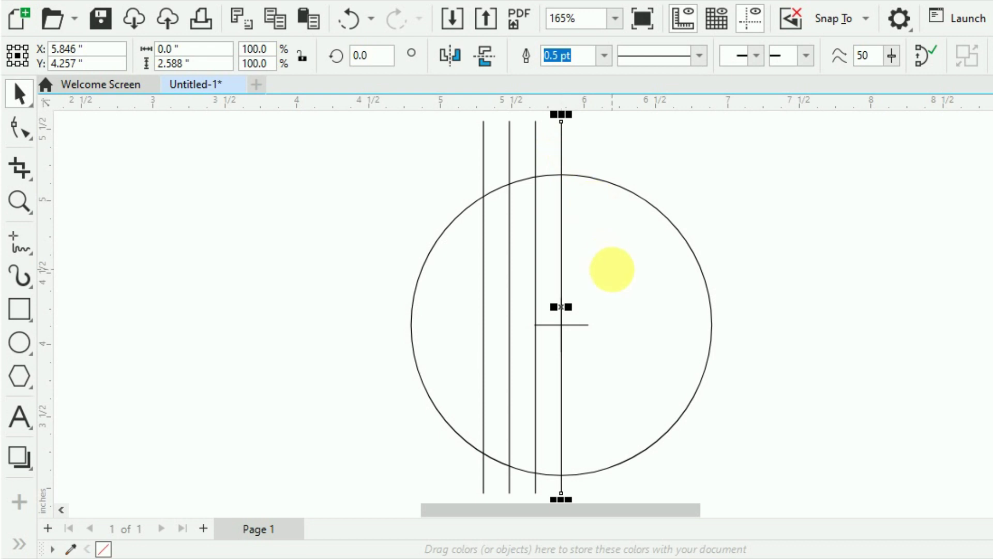
key("Delete")
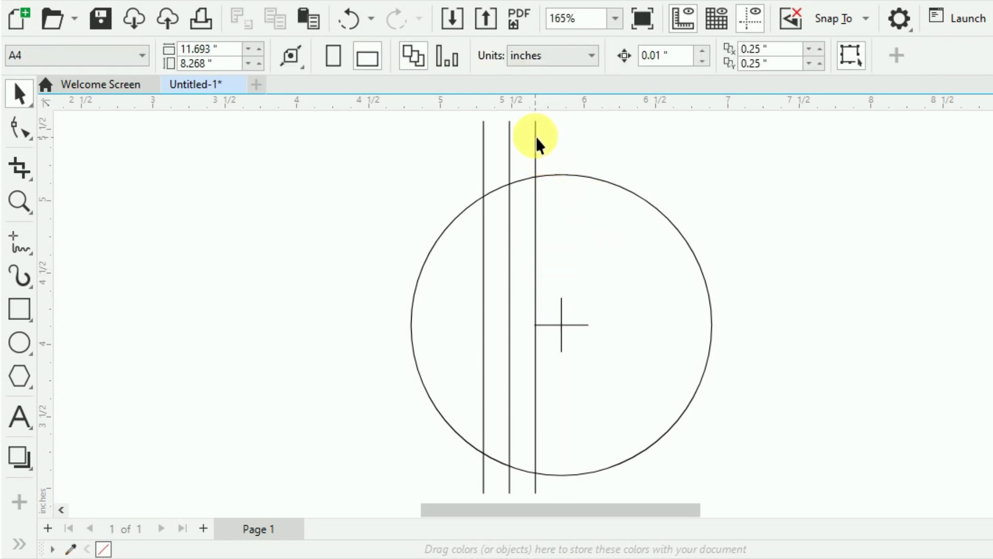
left_click(535, 134)
left_click(509, 150, "shift")
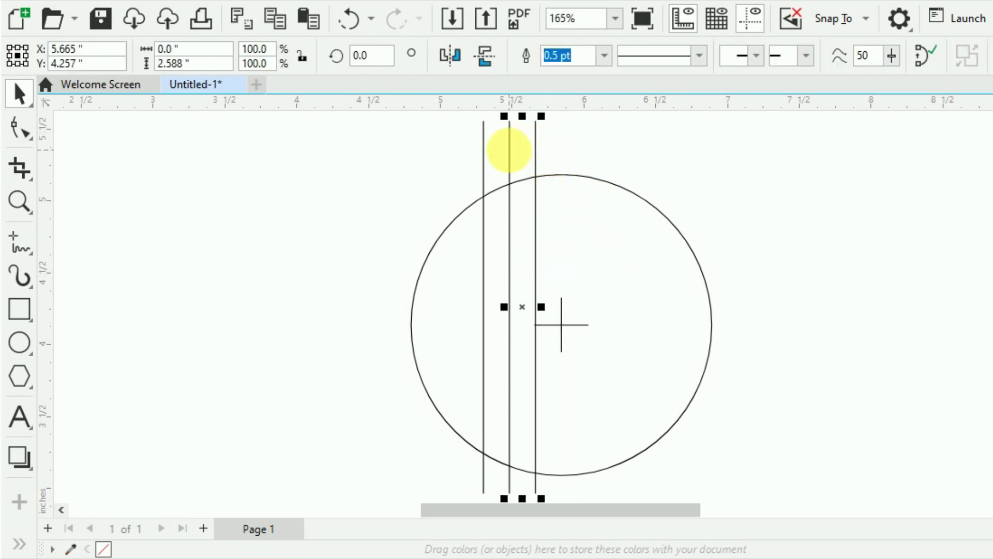
left_click(489, 182, "shift")
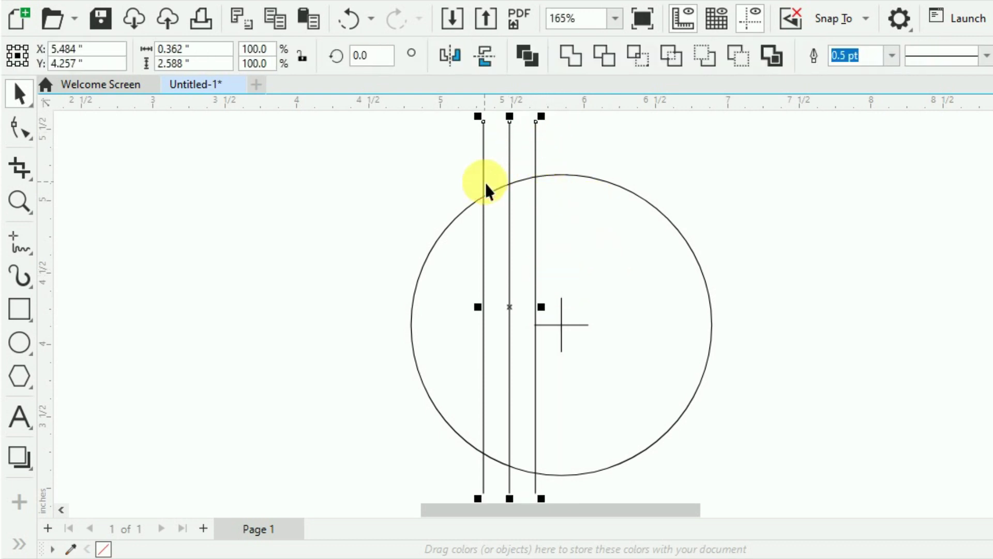
- Group the three vertical lines together
right_click(517, 310)
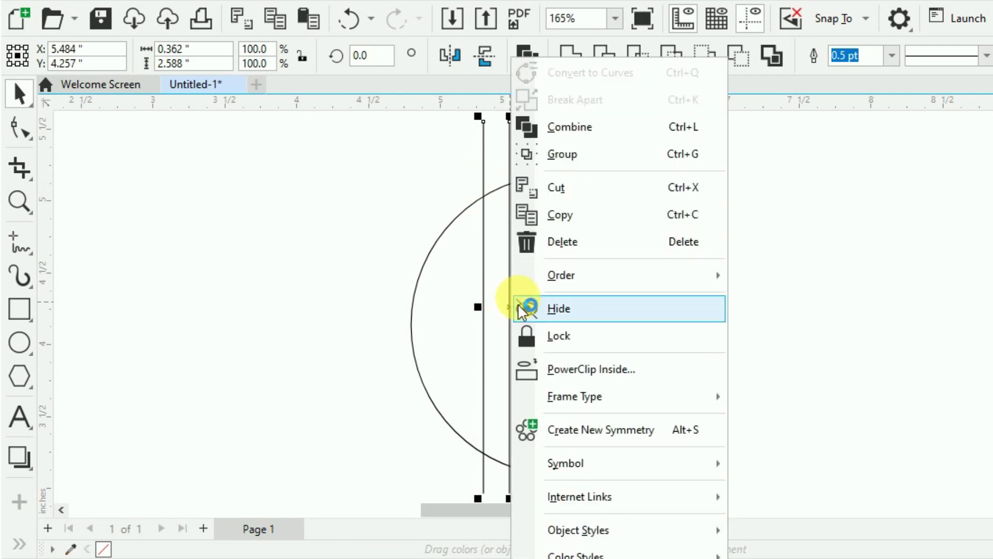
left_click(560, 150)
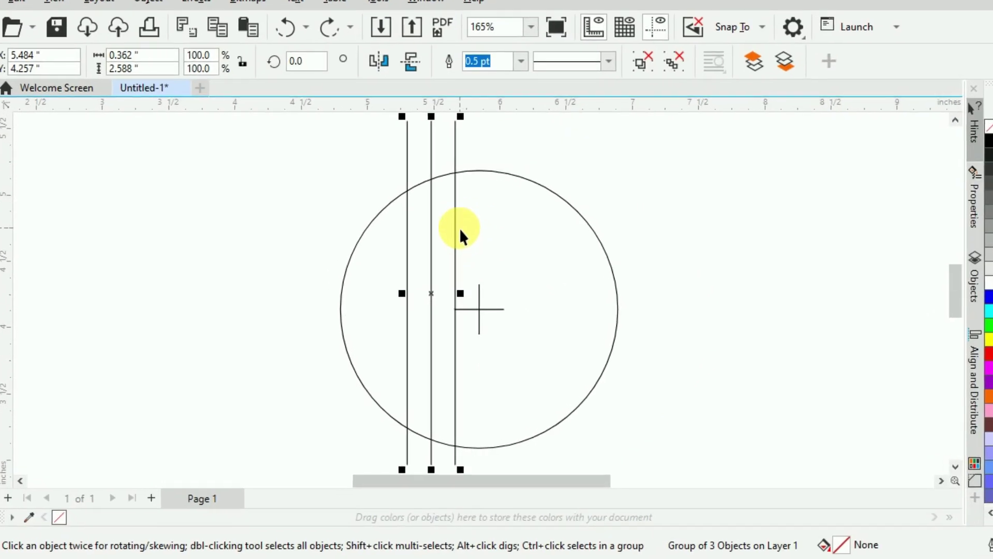
left_click(458, 230)
left_click(467, 226, "shift")
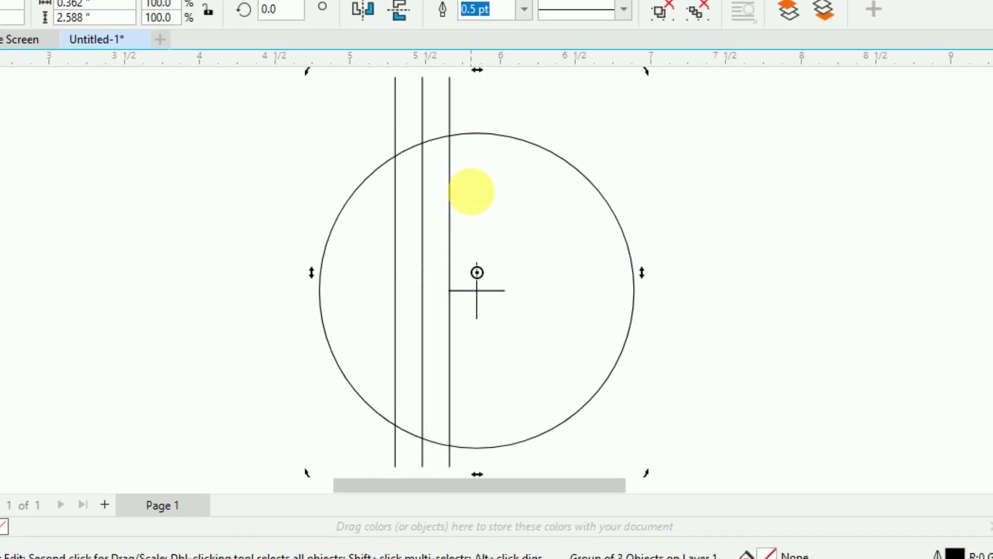
left_click(458, 269)
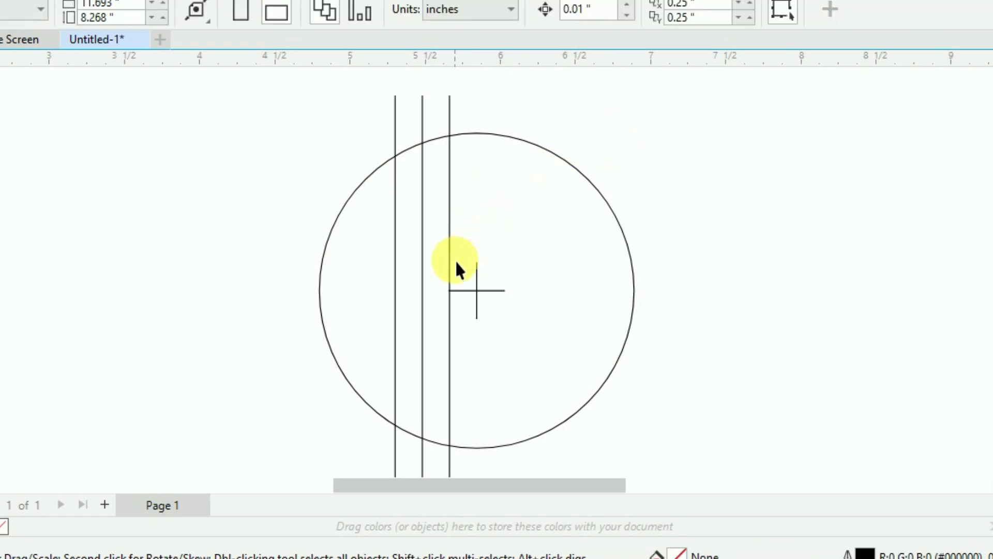
- Shrink the centre cross to about 0.3 by 0.302 inches and reselect the line group
left_click(473, 279)
left_click(477, 311)
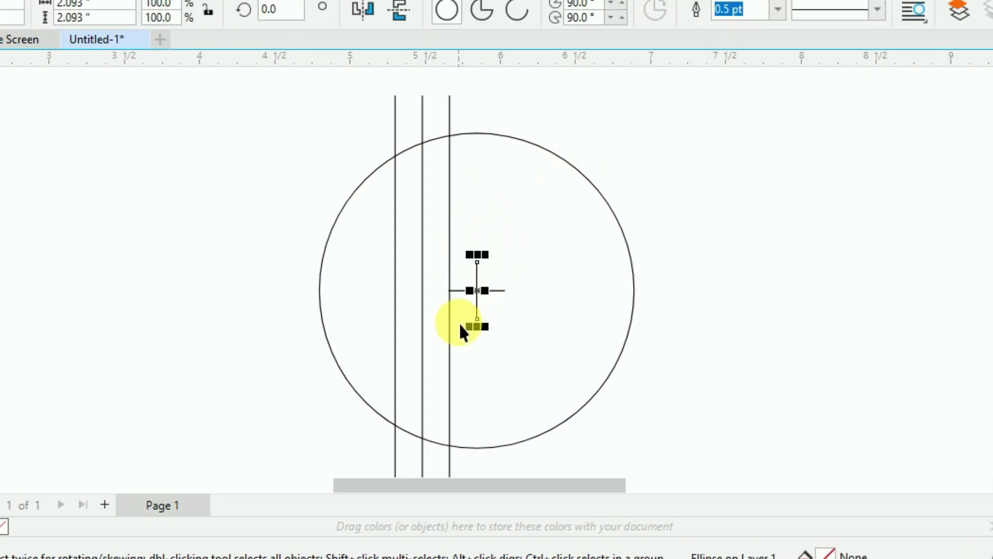
left_click(500, 290, "shift")
scroll(509, 321, "up", 2)
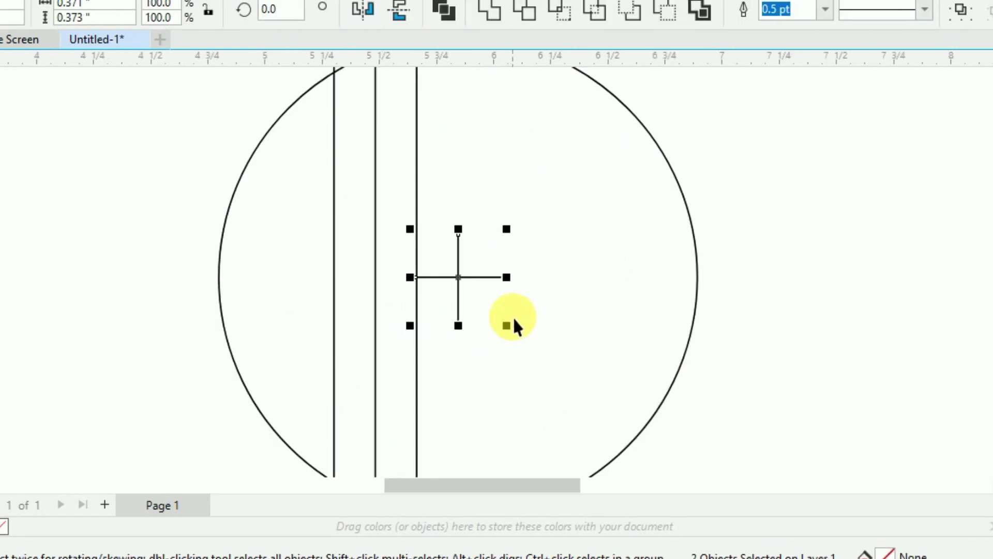
scroll(507, 326, "up", 1)
left_click_drag(500, 327, 495, 317)
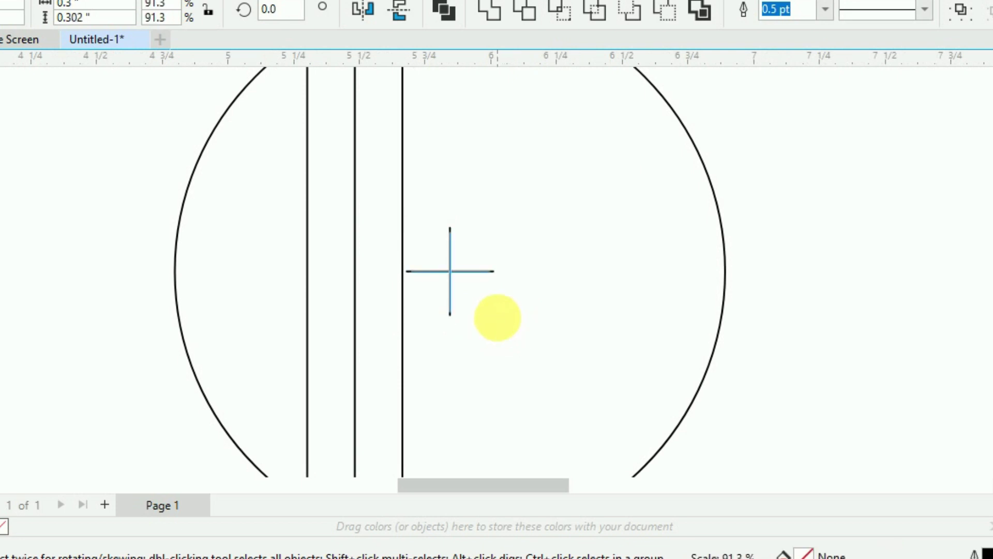
scroll(457, 305, "down", 2)
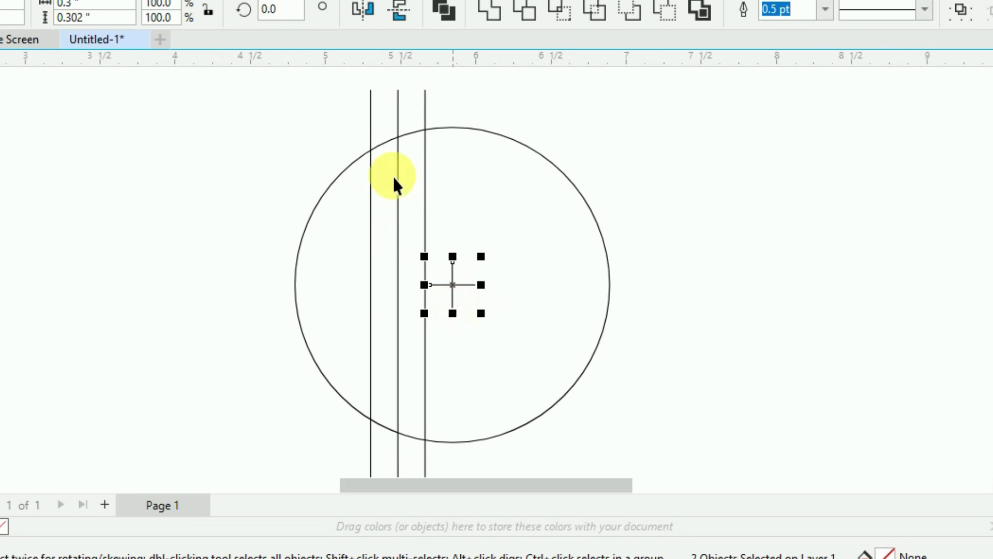
left_click(399, 122)
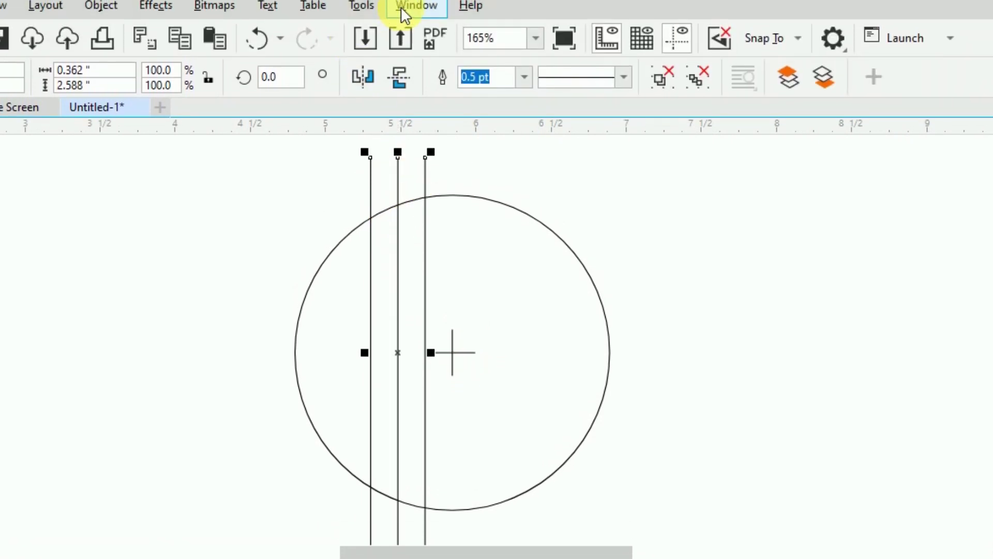
- Use the Transform docker to make 2 copies of the line group rotated 120° around the cross
left_click(403, 45)
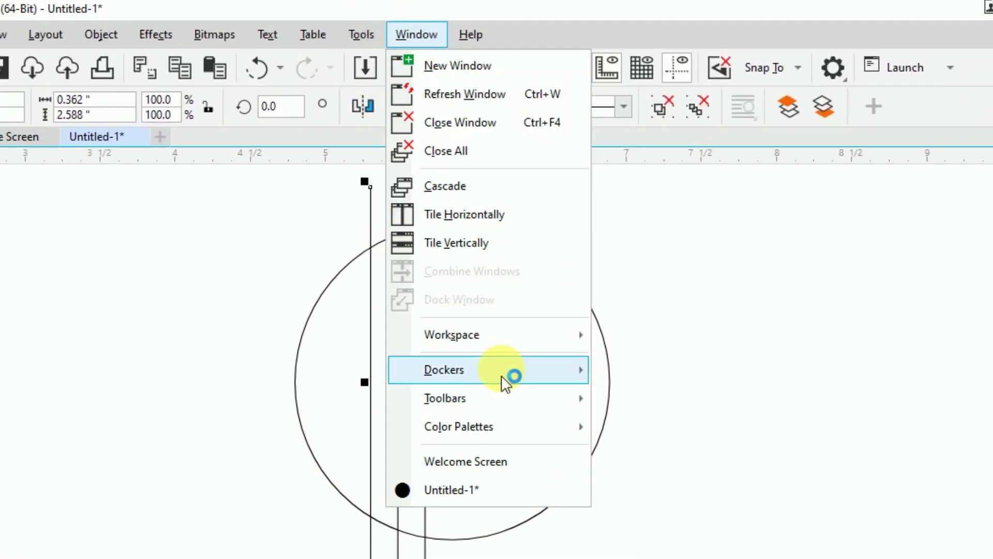
left_click(503, 377)
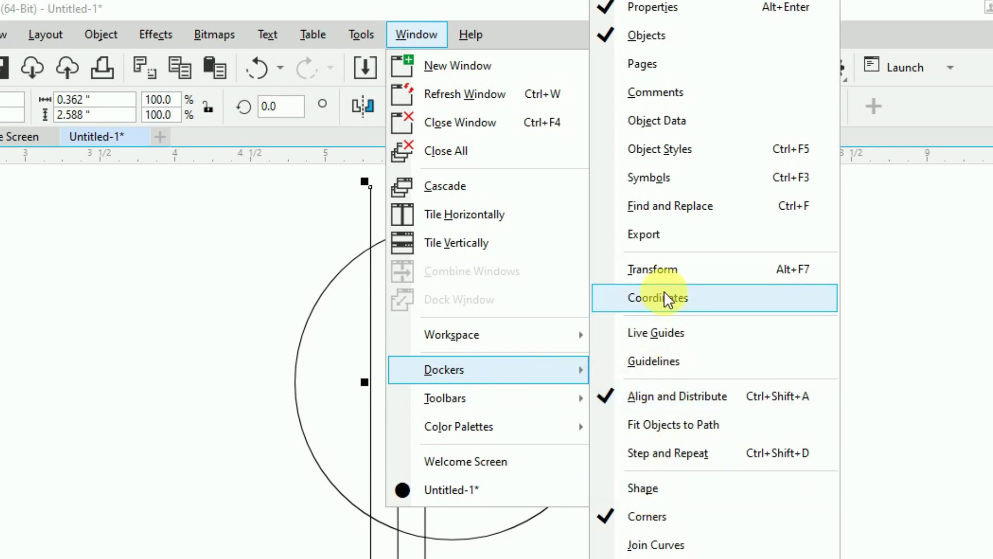
left_click(670, 272)
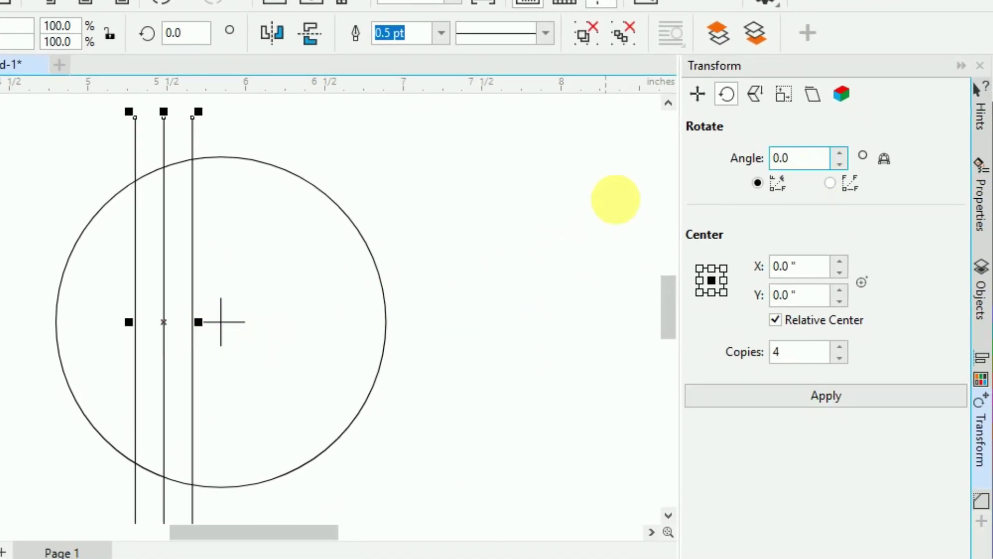
left_click(164, 310)
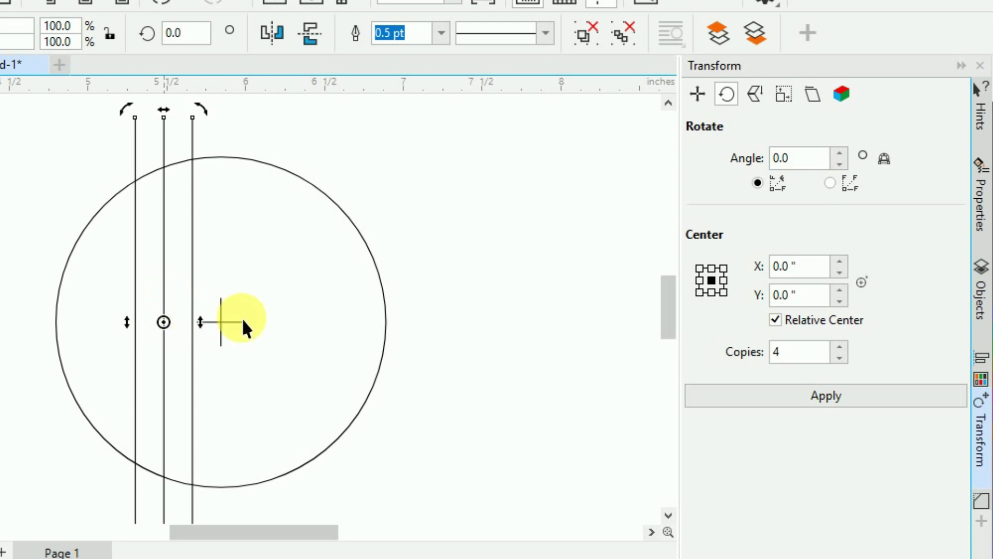
scroll(241, 318, "up", 1)
scroll(241, 318, "up", 1)
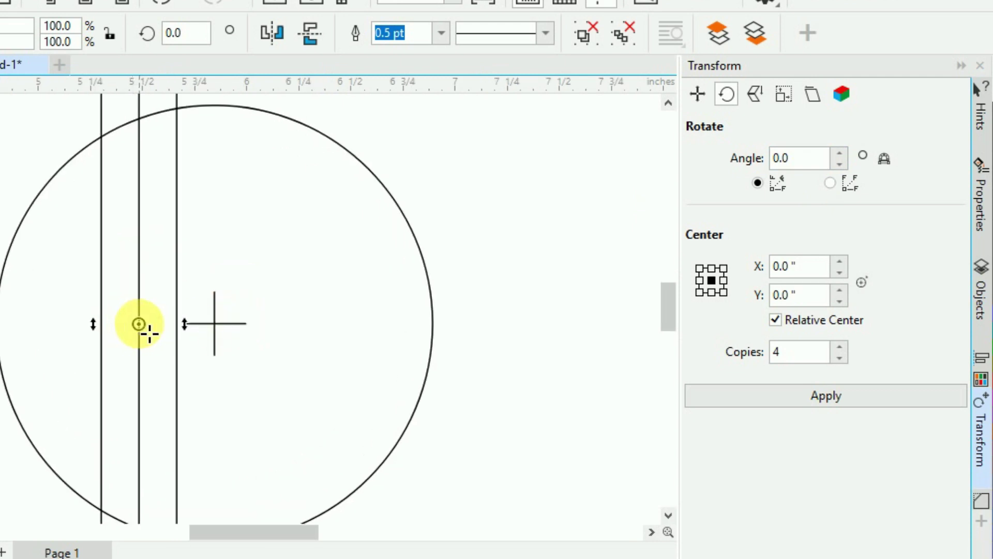
left_click_drag(138, 324, 214, 324)
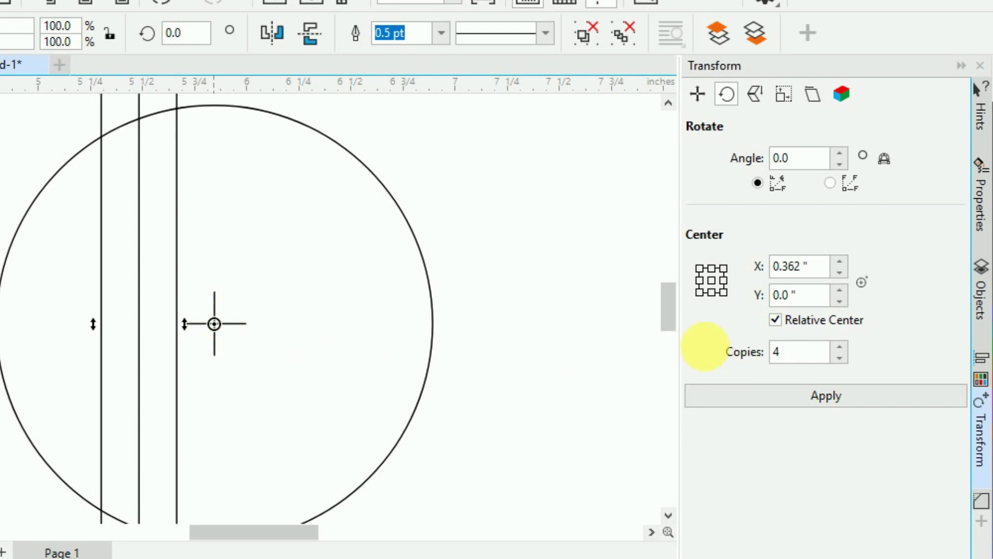
left_click(839, 358)
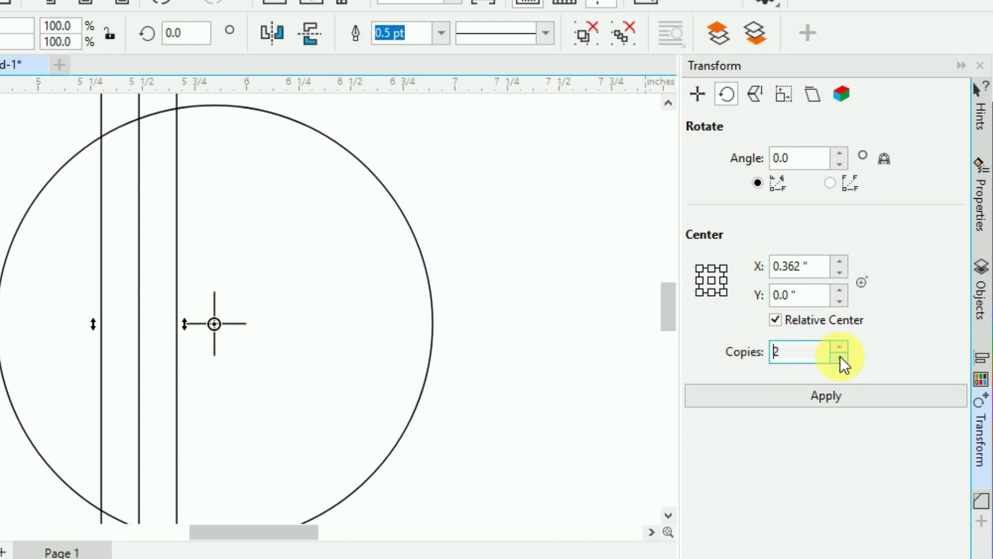
double_click(807, 157)
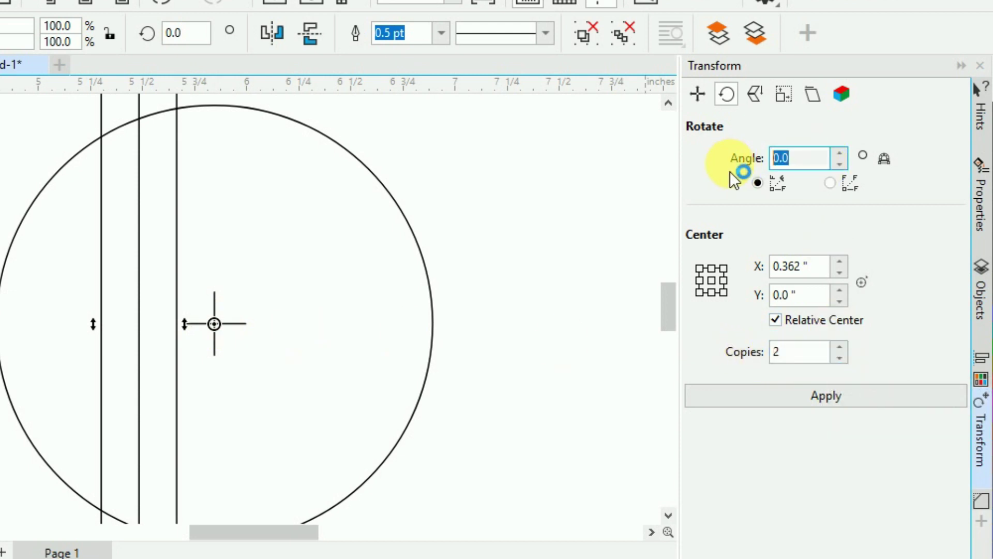
type("120")
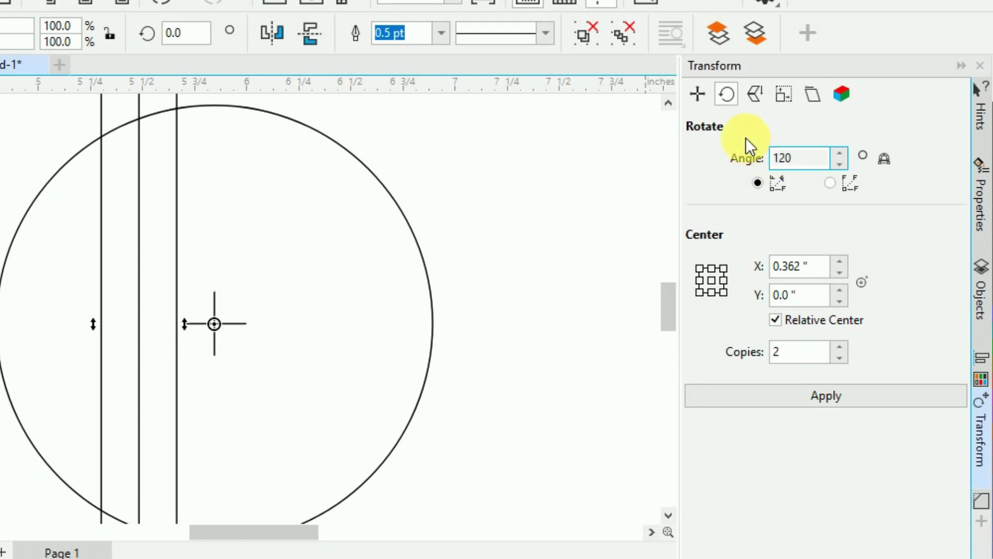
left_click(799, 396)
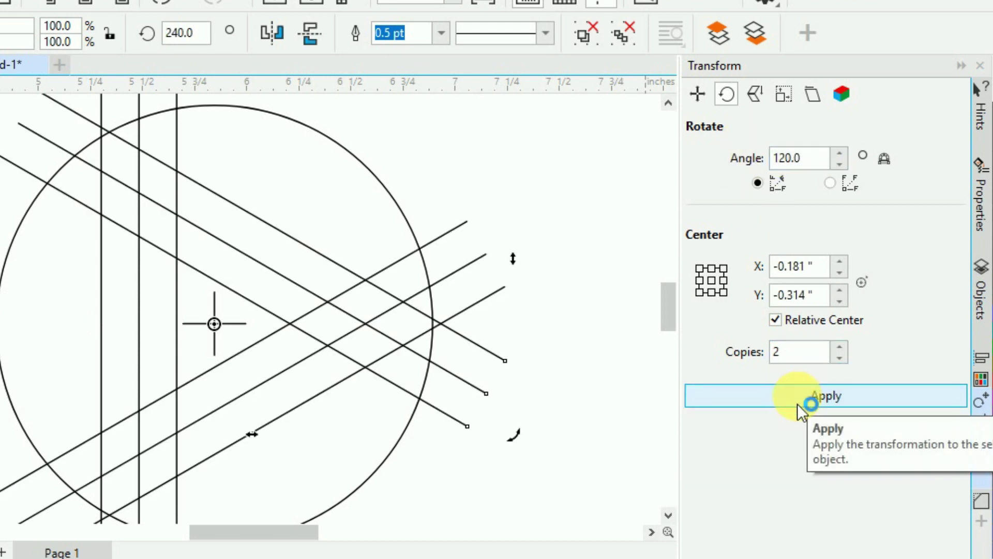
left_click(958, 66)
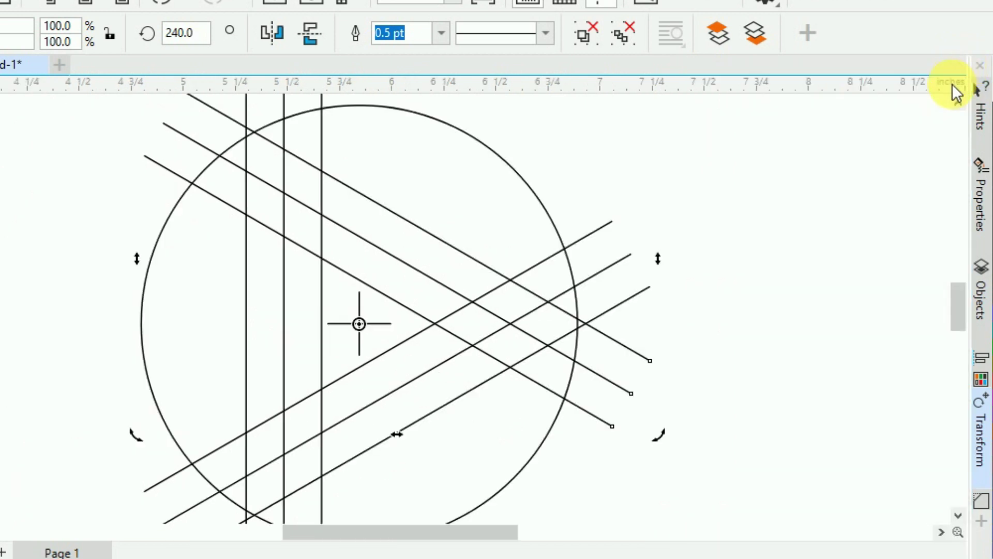
- Scale the large circle down to about 97.1% of its size
left_click(727, 396)
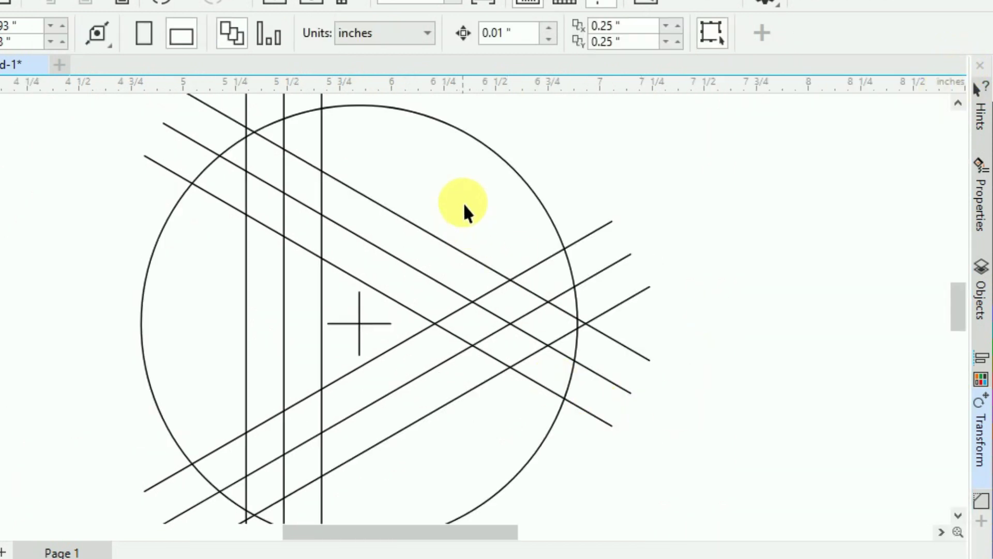
scroll(464, 202, "down", 1)
scroll(464, 203, "up", 1)
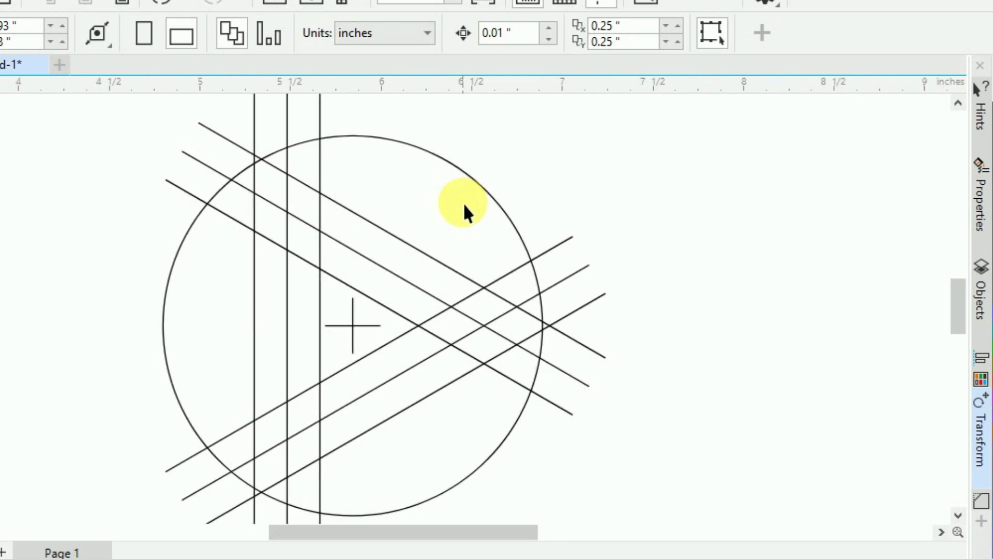
left_click(490, 195)
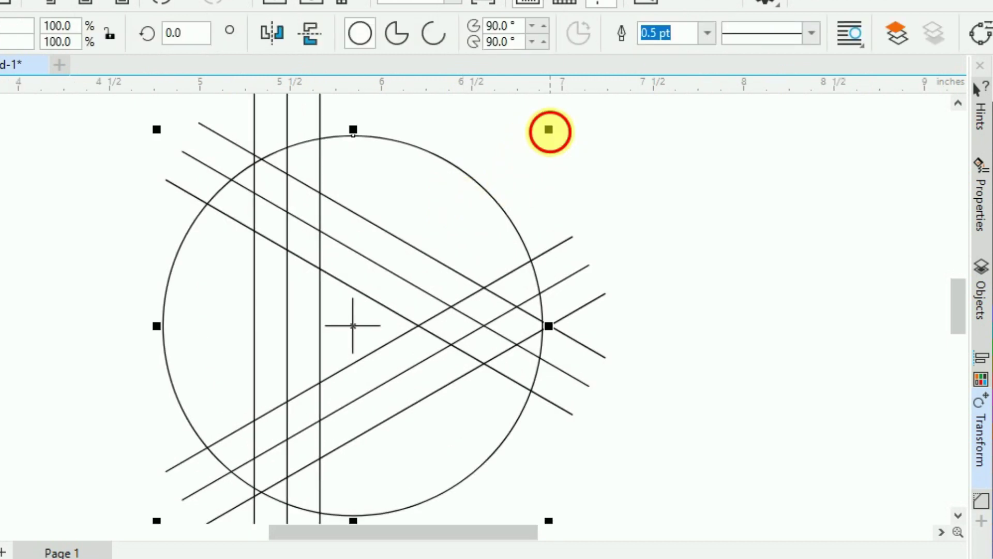
left_click_drag(551, 134, 545, 138)
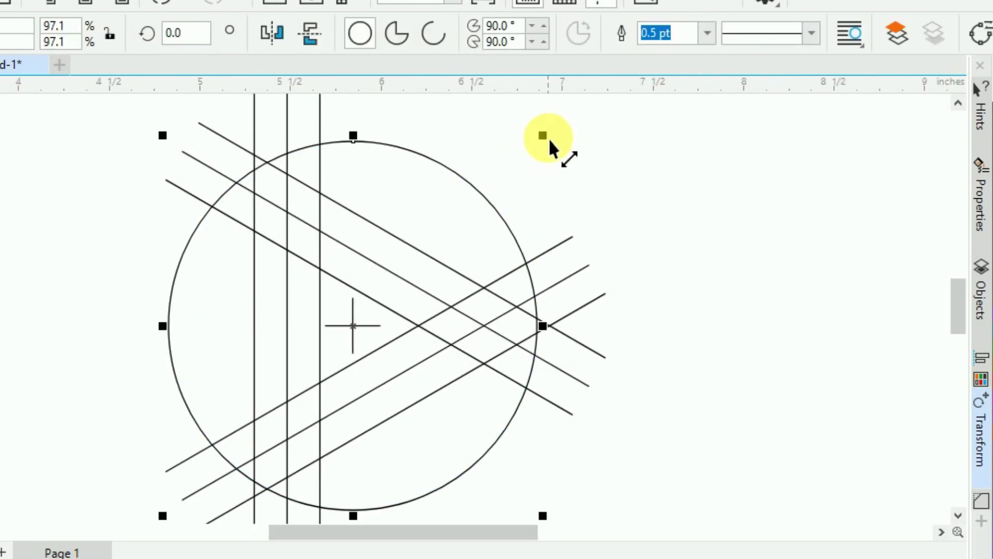
left_click(568, 157)
scroll(347, 394, "up", 1)
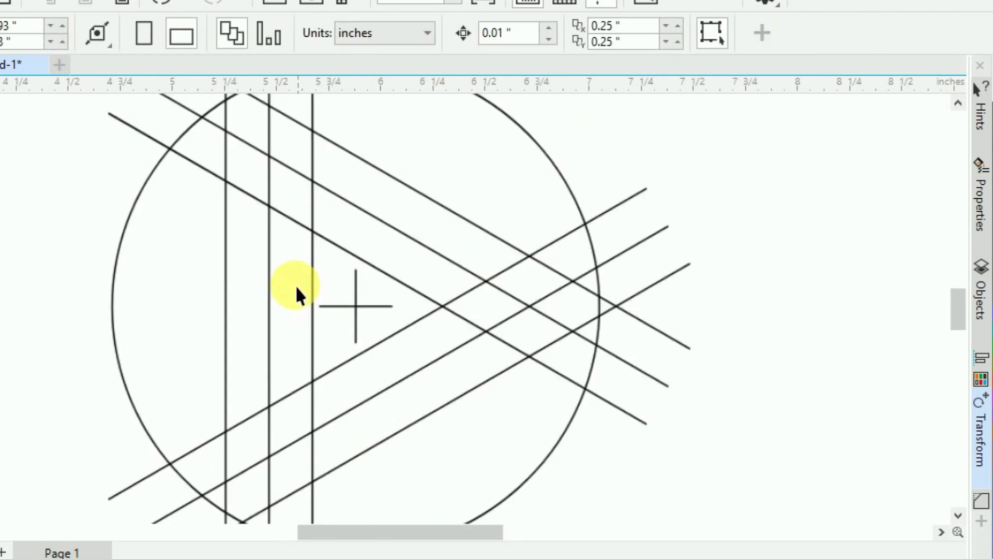
scroll(147, 383, "down", 1)
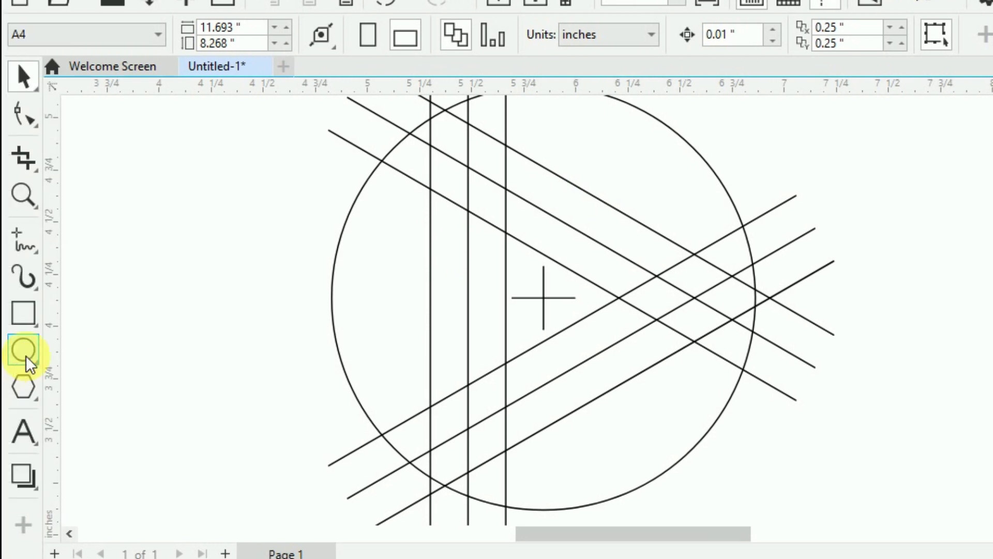
- Draw a small 0.362-inch circle between the outer vertical lines
left_click(23, 350)
scroll(497, 362, "up", 1)
scroll(507, 362, "up", 1)
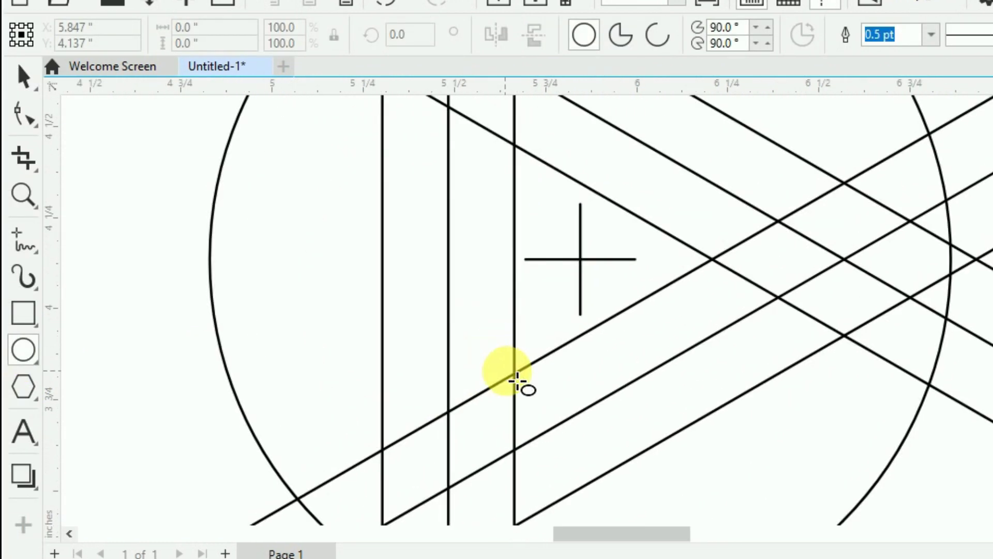
left_click_drag(515, 373, 383, 321)
scroll(471, 372, "up", 2)
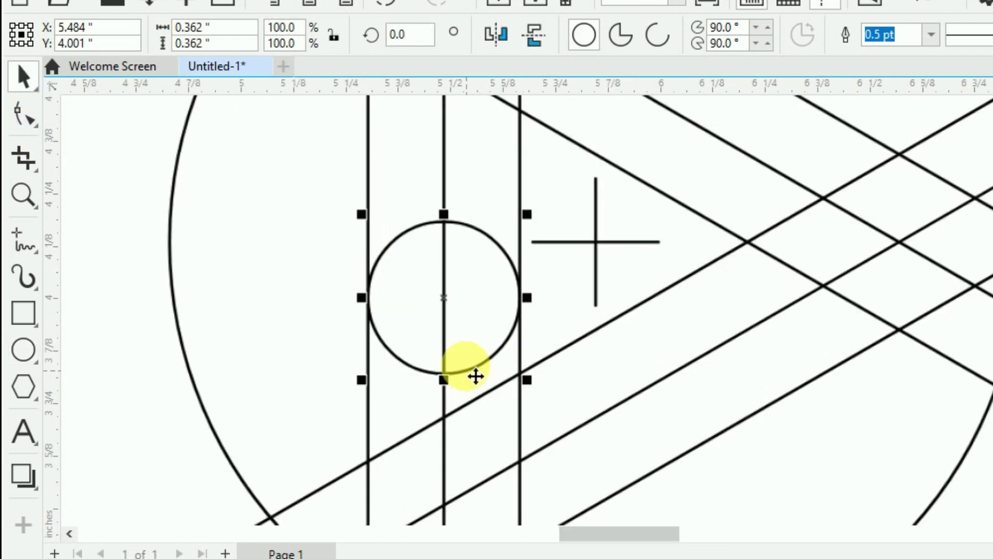
key("space")
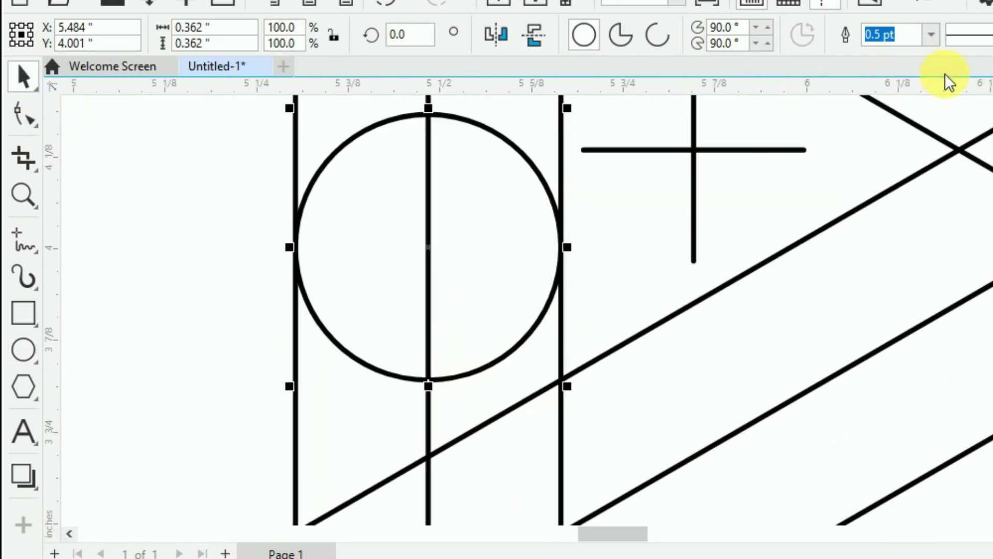
left_click(926, 45)
left_click(914, 73)
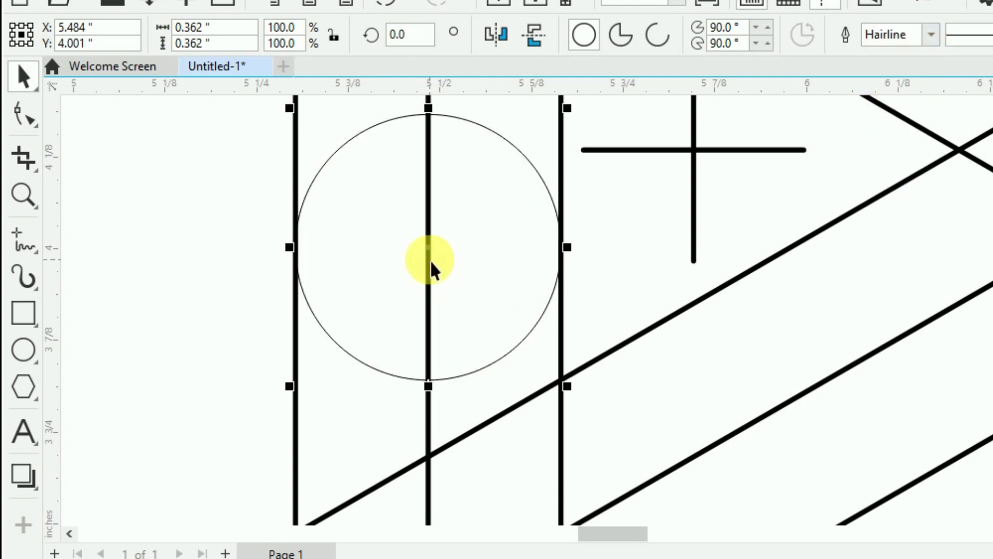
- Move the small circle onto the diagonal line and give it a 0.5 pt outline
left_click_drag(440, 286, 434, 305)
scroll(569, 281, "up", 2)
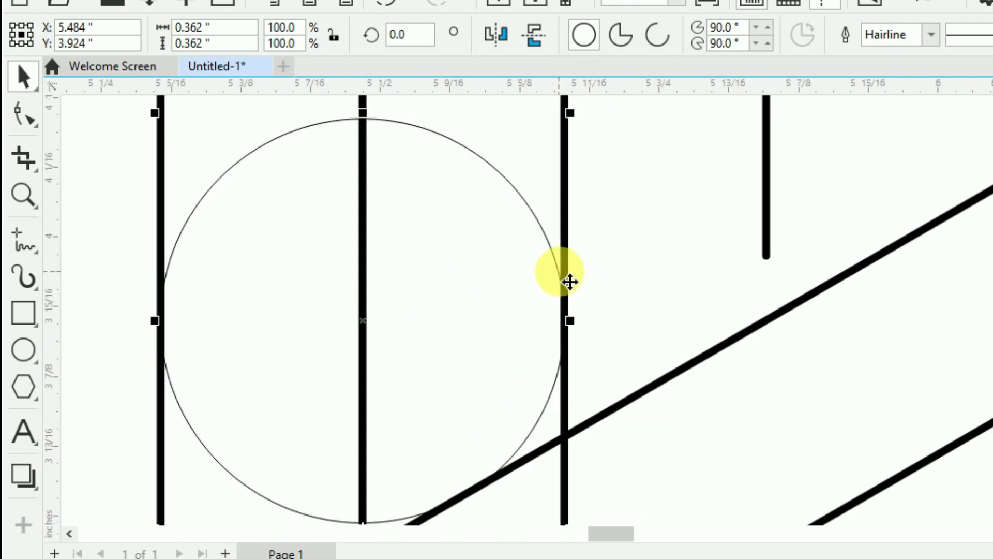
scroll(569, 281, "down", 1)
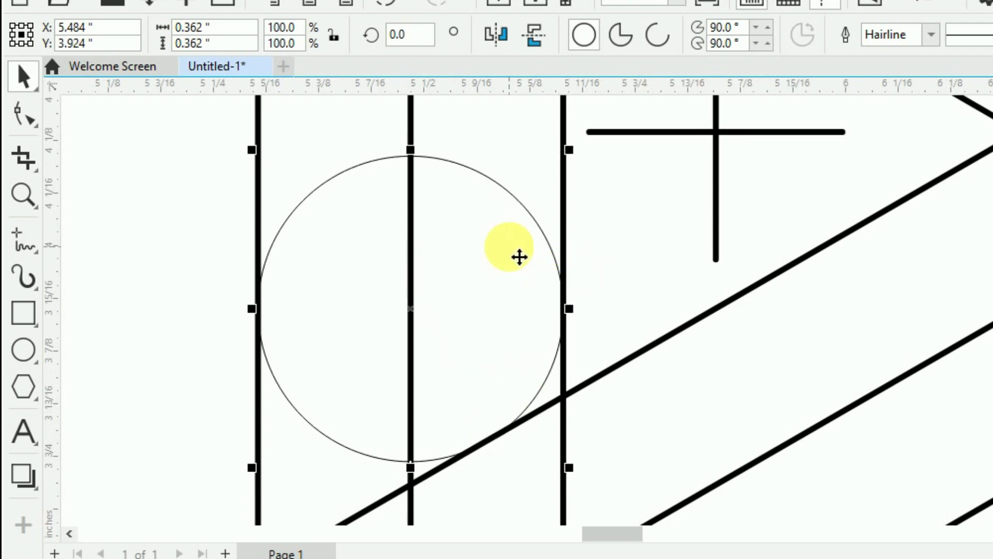
left_click(931, 34)
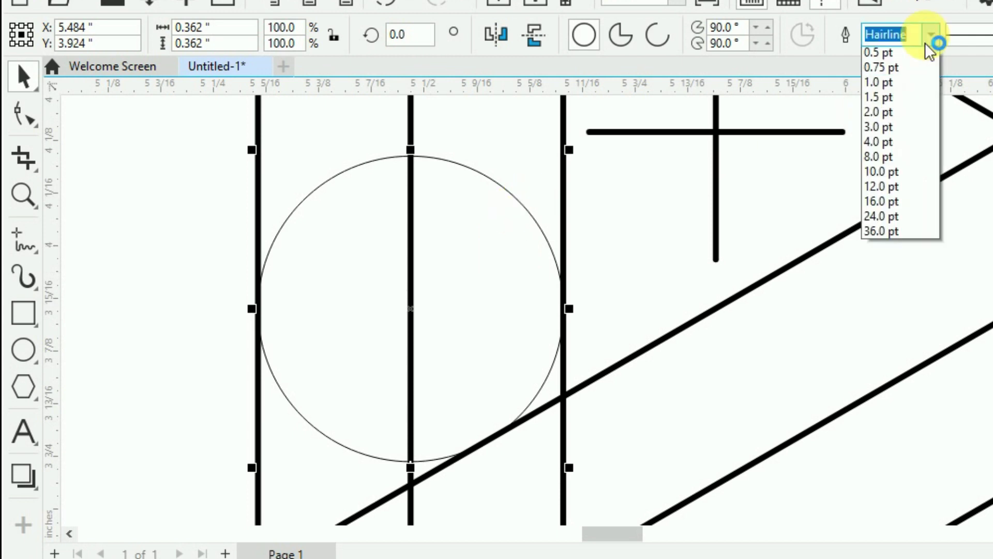
left_click(906, 85)
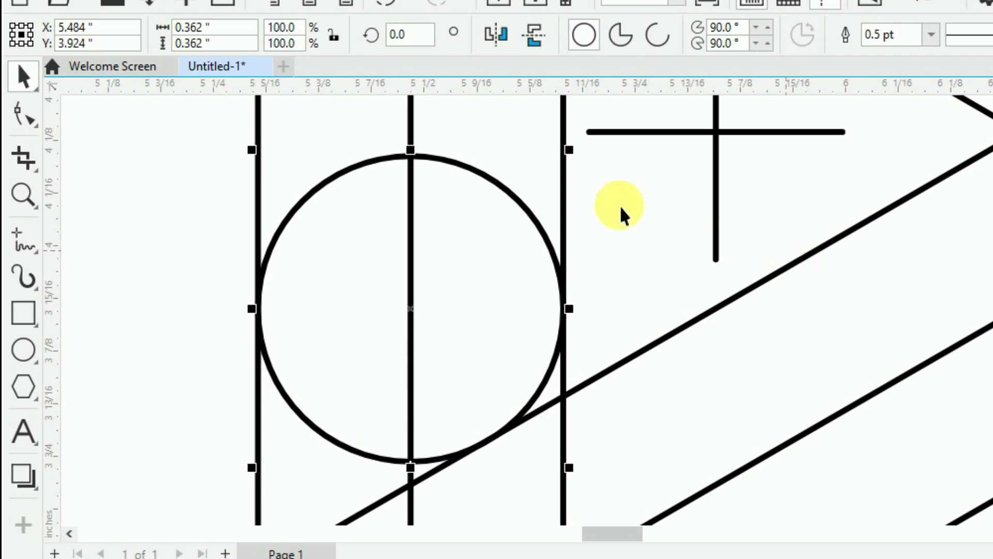
scroll(525, 161, "down", 1)
scroll(525, 139, "down", 2)
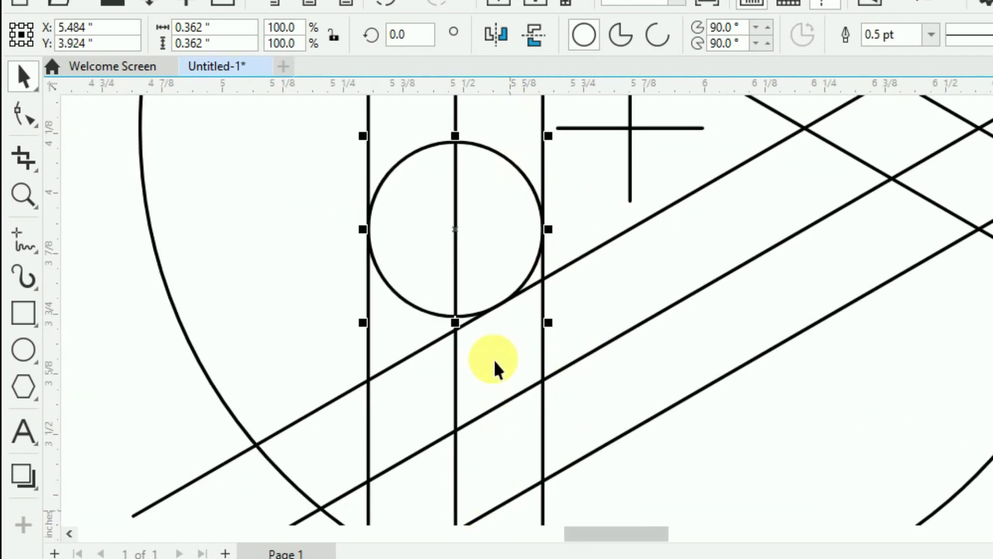
scroll(476, 207, "down", 1)
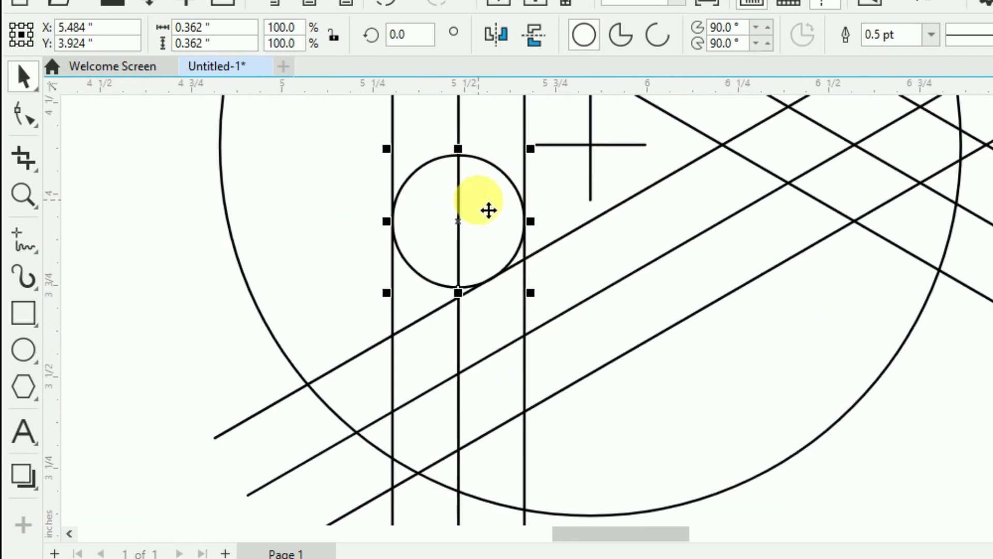
scroll(482, 405, "up", 1)
scroll(468, 390, "up", 2)
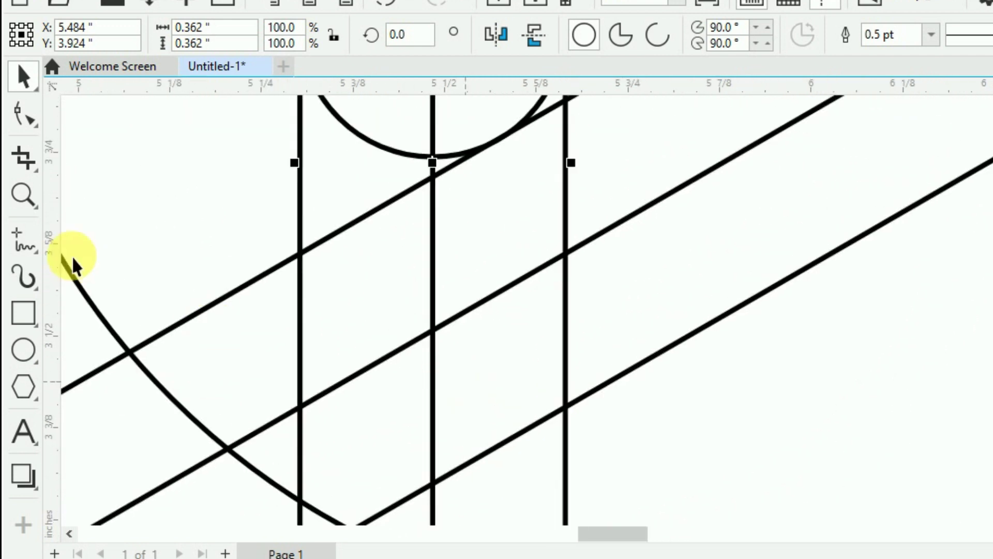
- Draw a 0.595 by 0.18-inch three-point arc between the circle's left intersection and the right vertical line
left_click(36, 252)
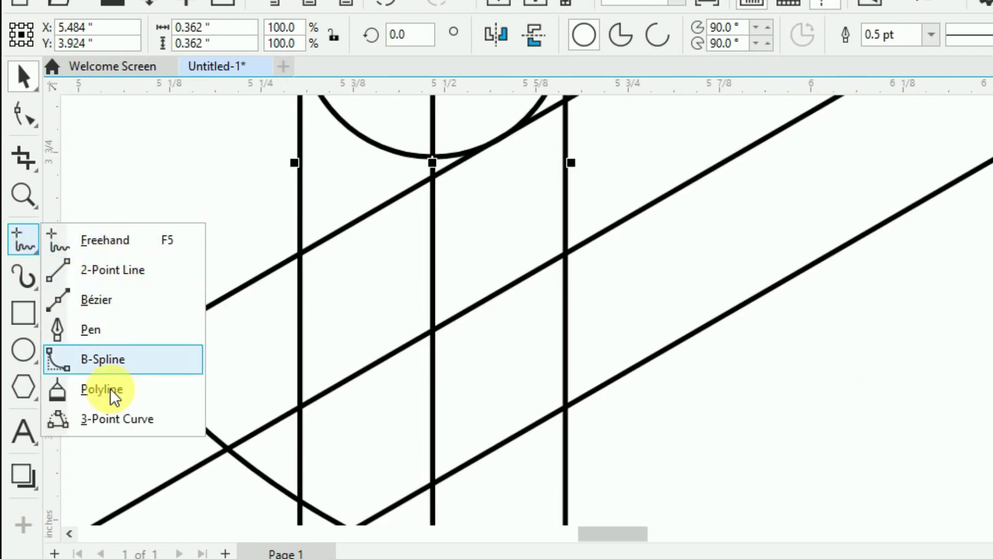
left_click(120, 432)
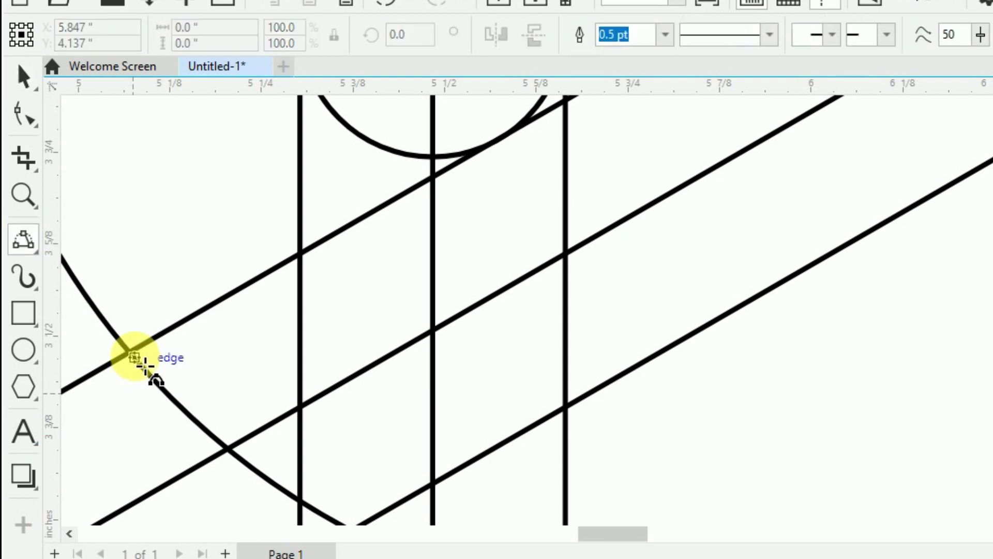
left_click_drag(131, 352, 566, 407)
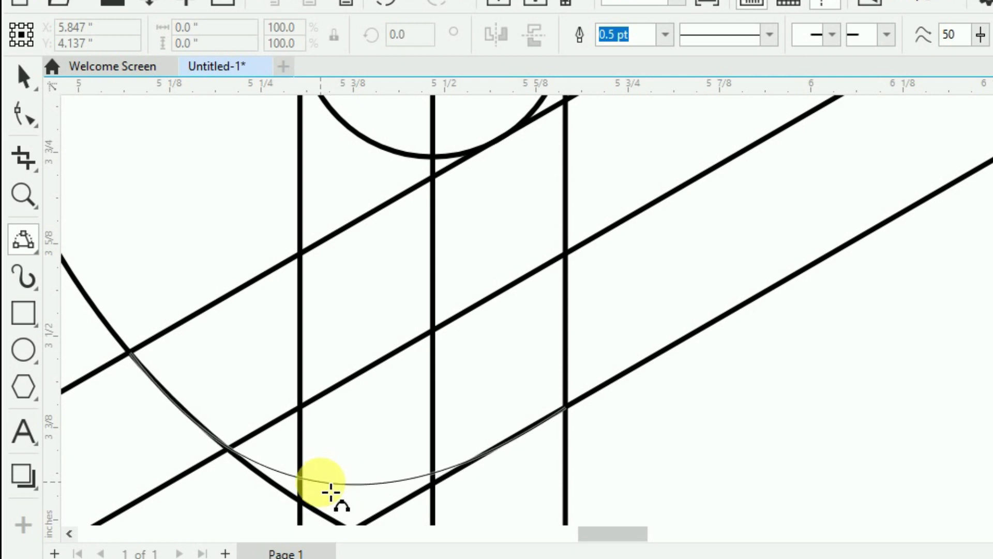
left_click(331, 490)
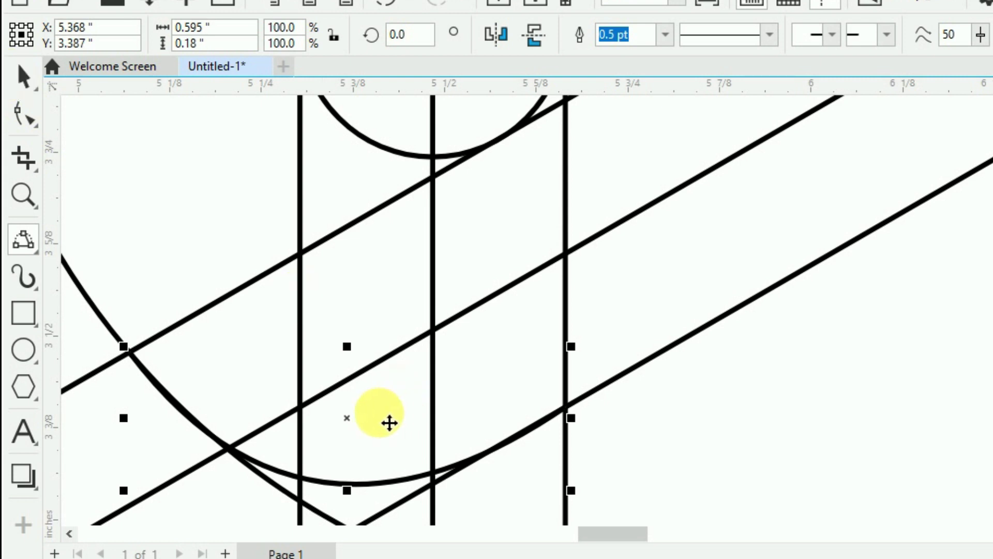
scroll(386, 424, "down", 2)
scroll(381, 403, "down", 2)
key("space")
- Add the small circle to the arc selection and group the two
left_click(409, 272, "shift")
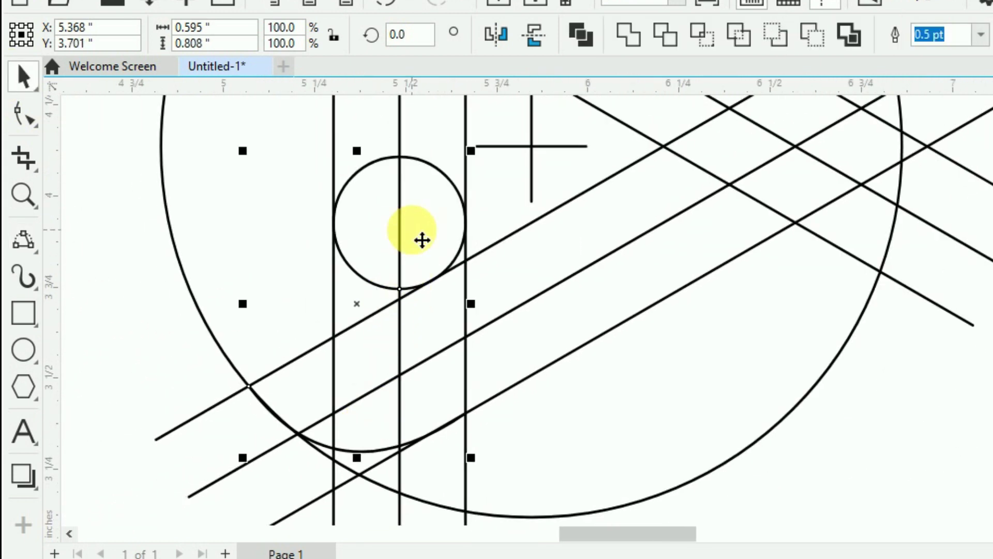
right_click(378, 255)
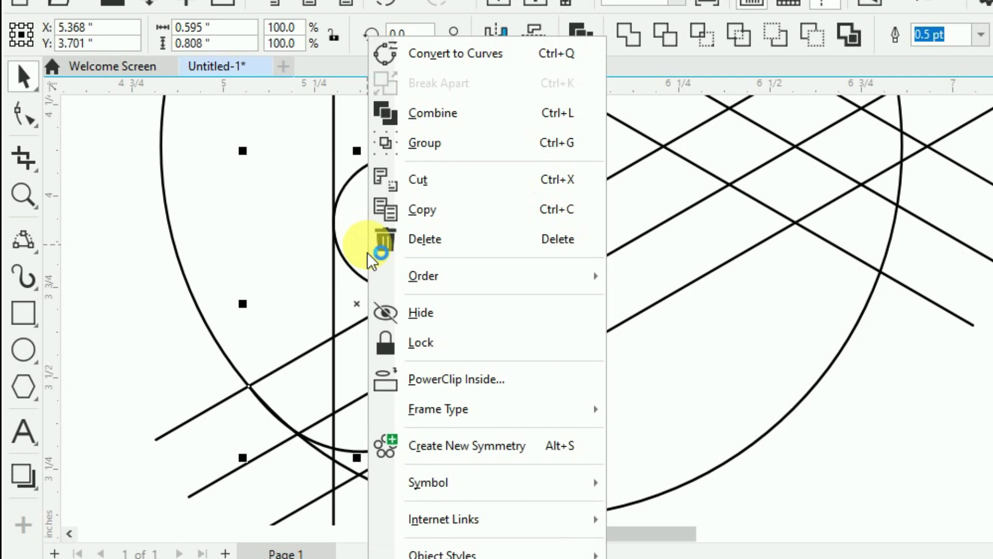
left_click(432, 145)
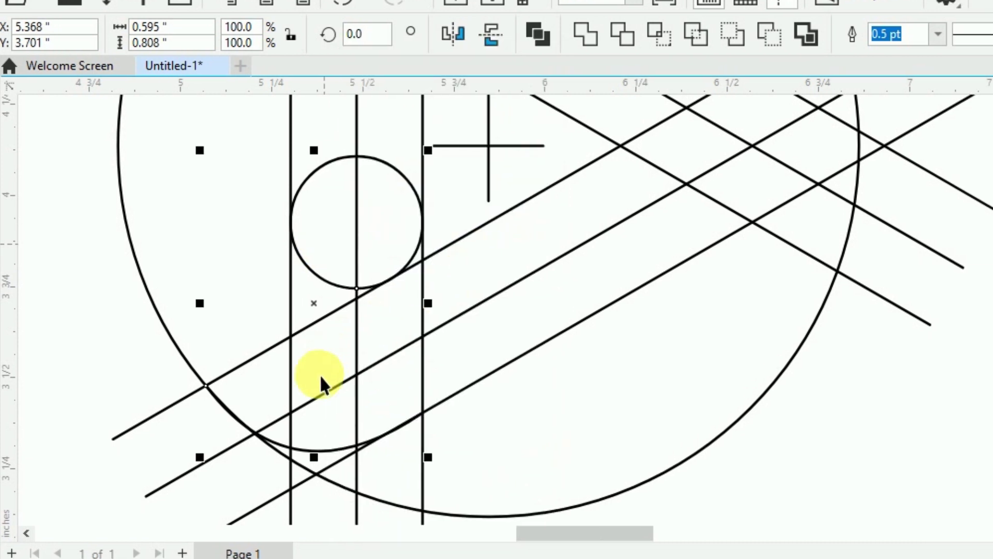
scroll(337, 262, "down", 2)
scroll(318, 160, "up", 2)
scroll(258, 163, "down", 2)
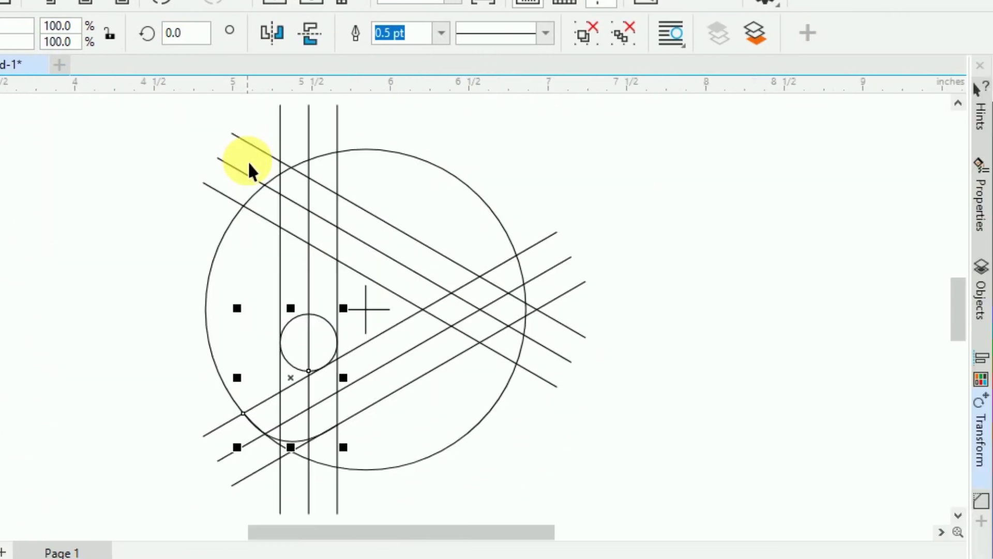
scroll(406, 321, "up", 1)
scroll(407, 329, "up", 1)
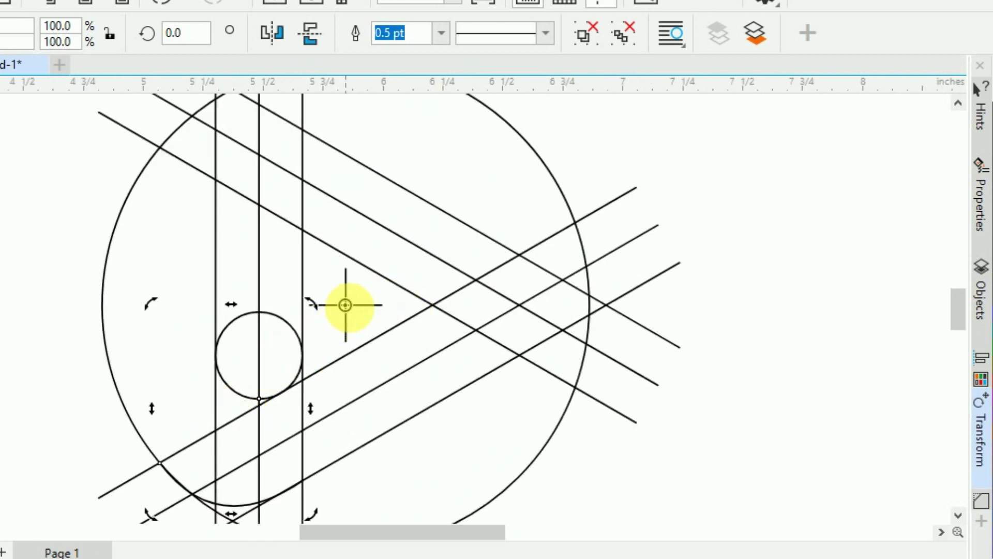
scroll(352, 308, "up", 1)
scroll(354, 311, "down", 1)
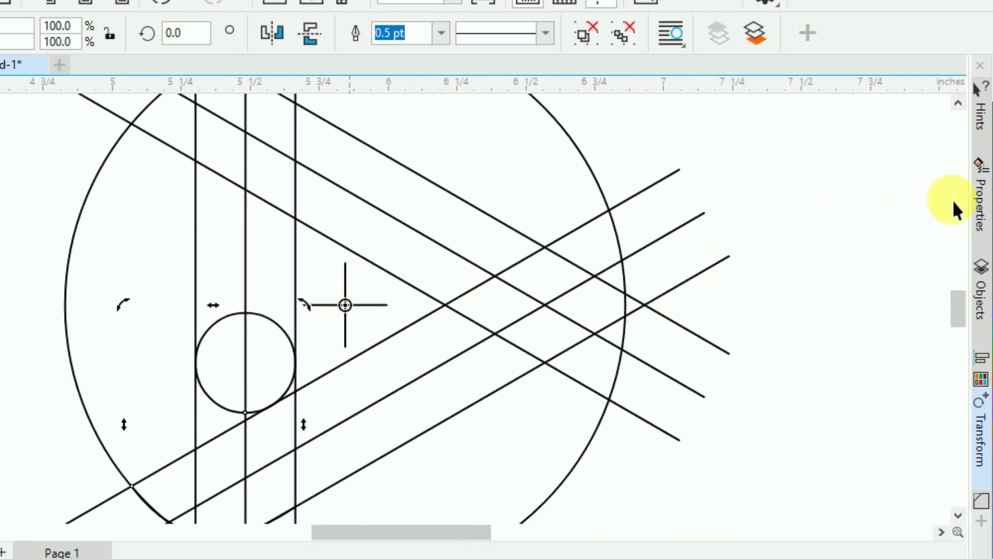
- Make two copies of the group rotated 120° around the centre
left_click(982, 414)
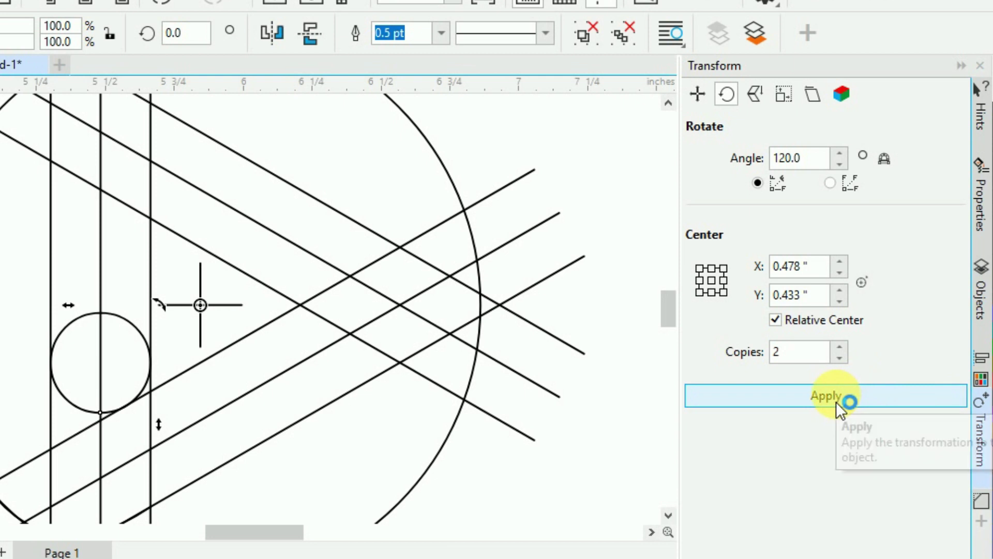
left_click(812, 406)
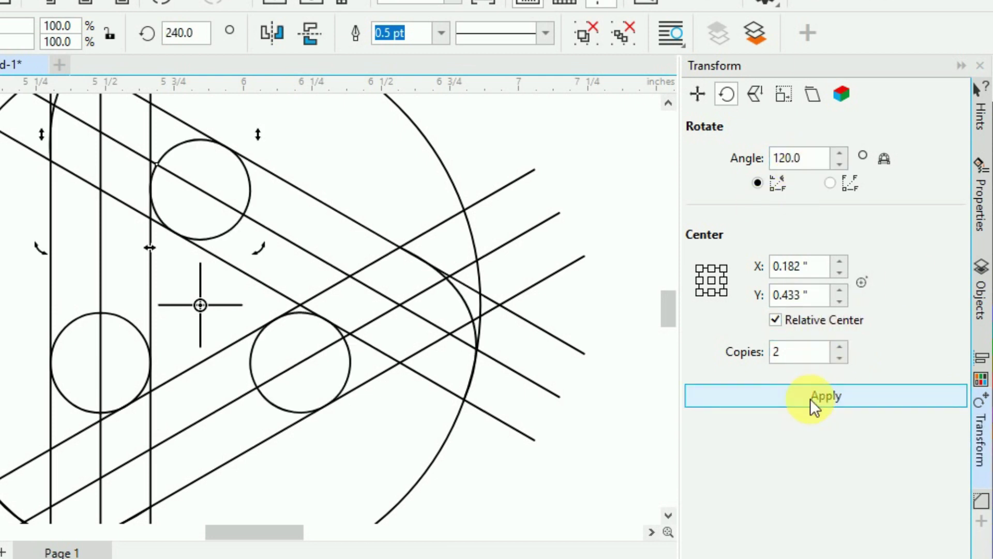
left_click(959, 66)
left_click(374, 174)
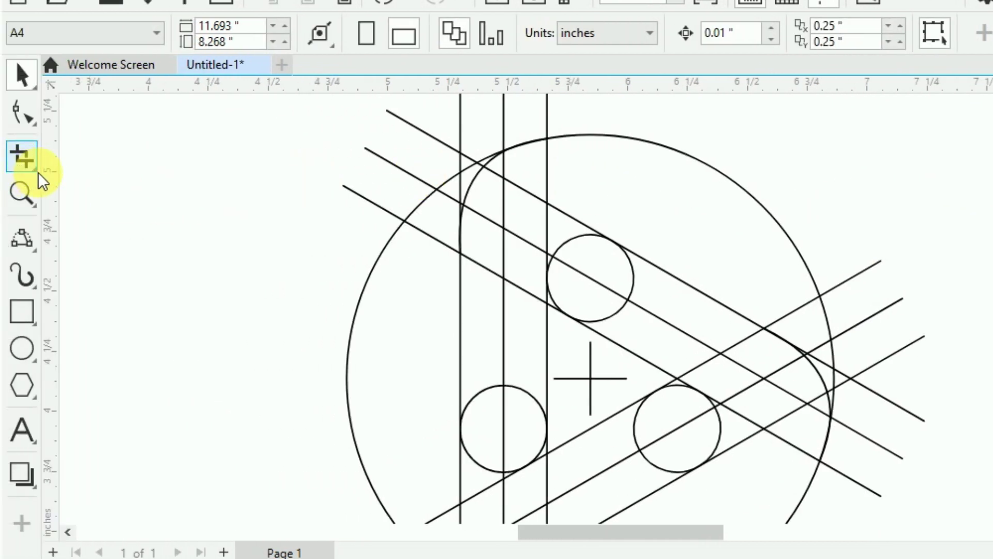
- Trim the first stray line pieces with Virtual Segment Delete, undoing one over-eager deletion
left_click(36, 169)
left_click(104, 222)
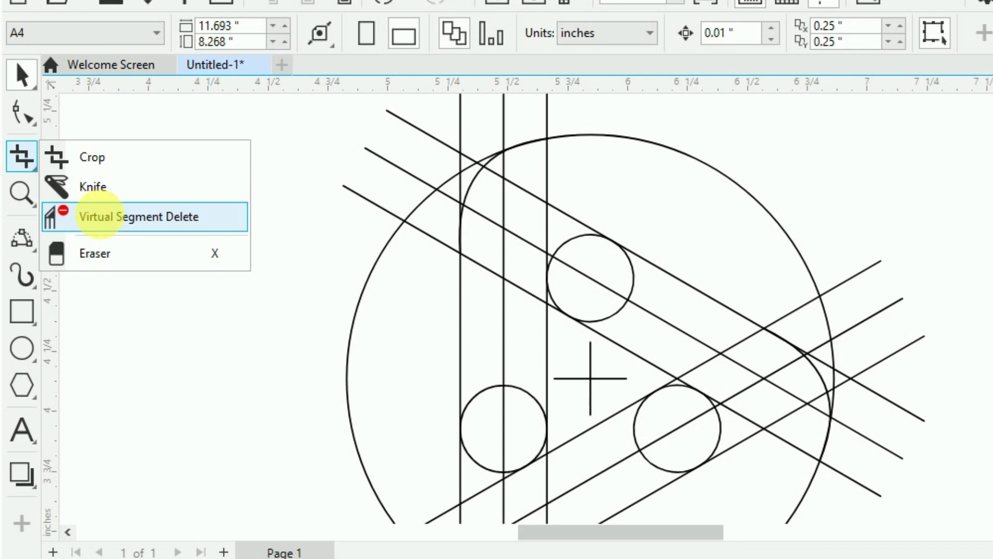
left_click_drag(521, 337, 484, 414)
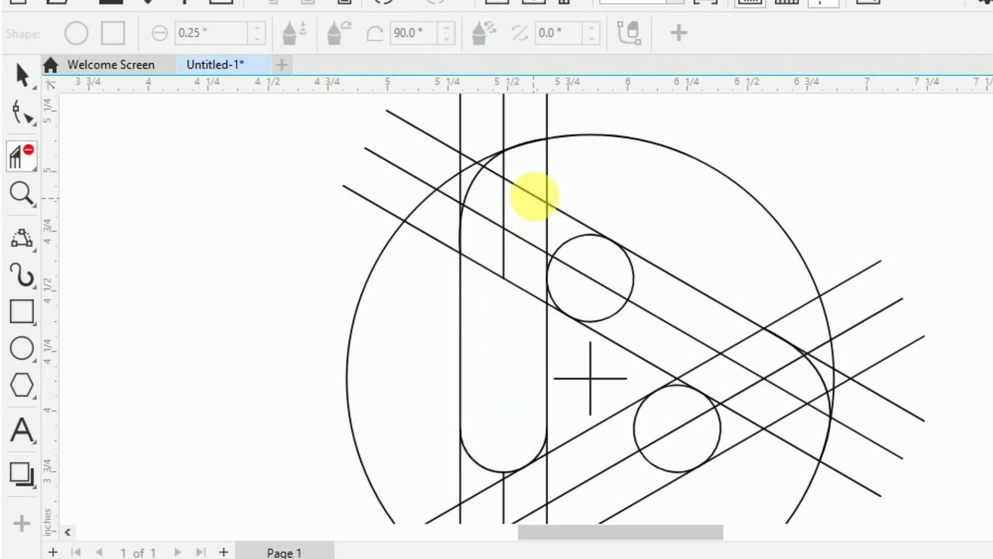
left_click_drag(522, 172, 496, 282)
mouse_move(527, 199)
left_mouse_down()
mouse_move(597, 213)
mouse_move(533, 217)
left_mouse_up()
key("ctrl+z")
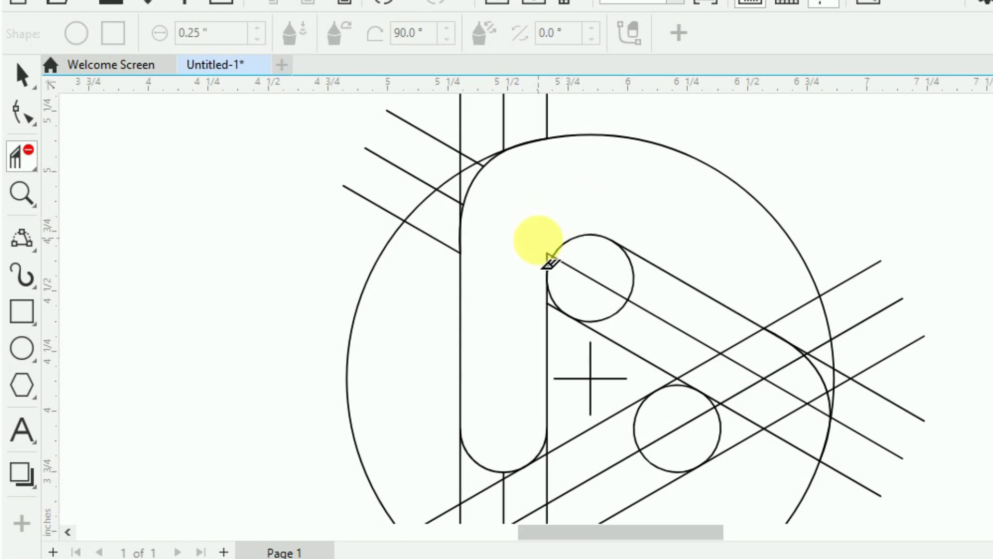
- Delete the vertical piece beside the small circle and the diagonal pieces near the arcs
scroll(549, 261, "up", 1)
scroll(550, 261, "up", 2)
scroll(548, 264, "up", 2)
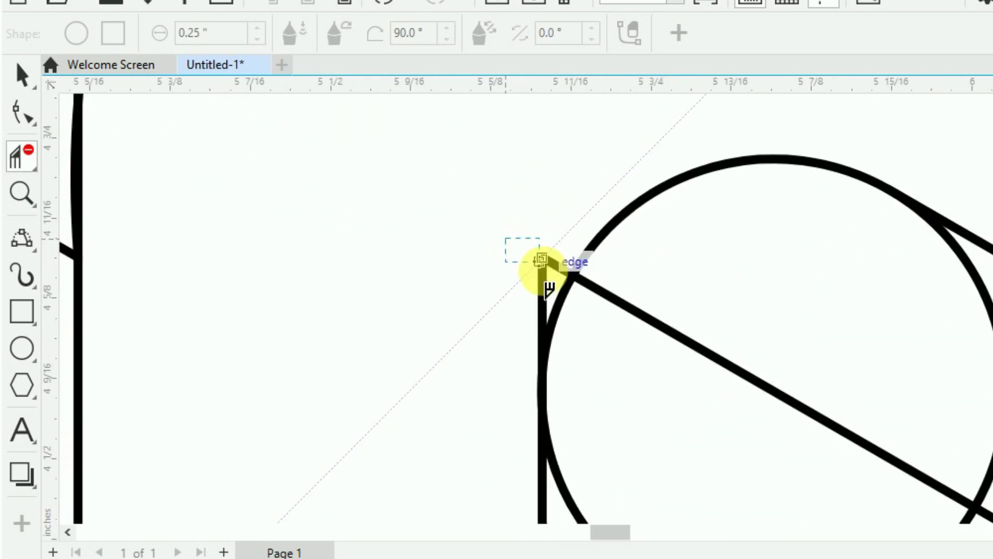
left_click_drag(541, 263, 551, 276)
scroll(445, 287, "down", 2)
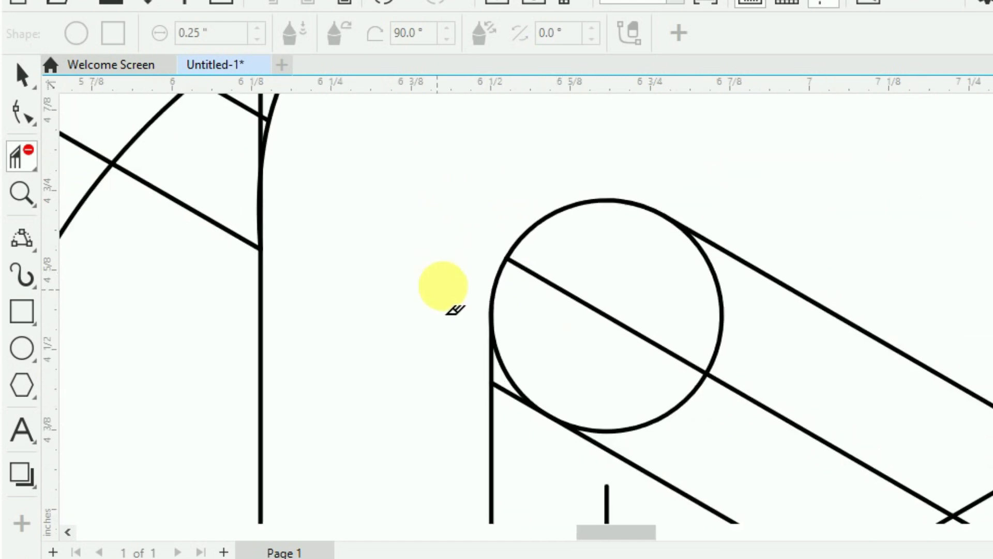
scroll(465, 274, "down", 2)
scroll(880, 381, "up", 2)
scroll(884, 385, "up", 2)
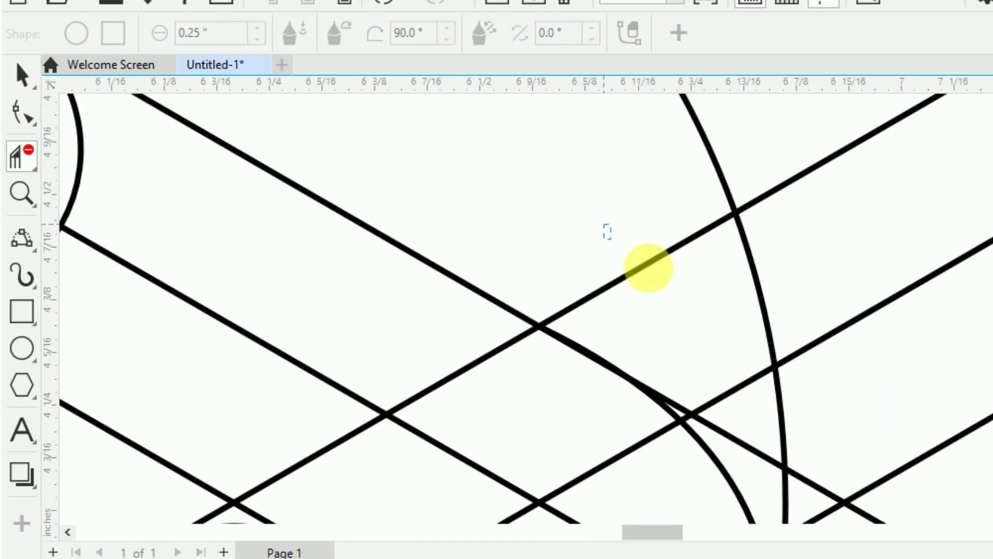
left_click_drag(649, 268, 683, 293)
left_click_drag(727, 357, 745, 417)
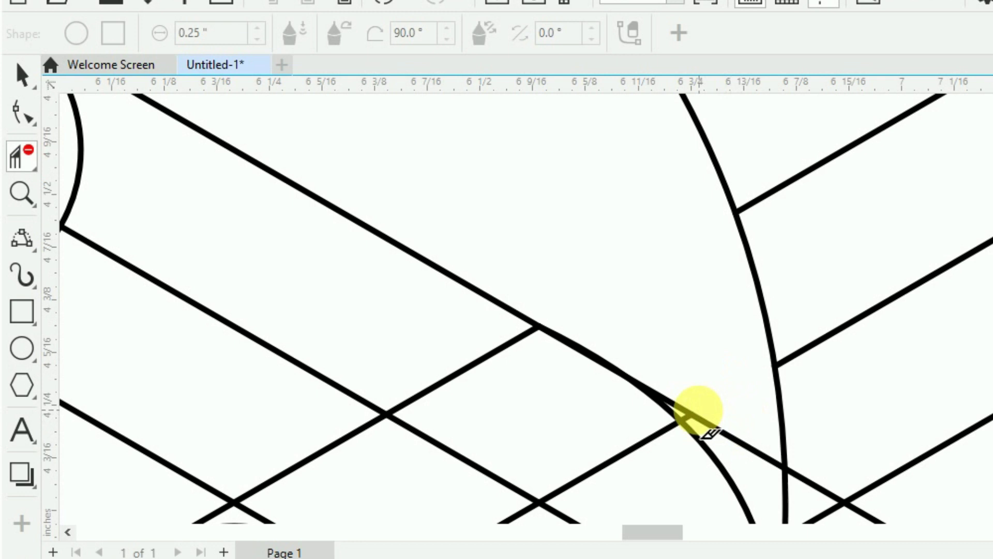
left_click(722, 431)
- Delete the remaining diagonal pieces at the arc corner and between the arcs
scroll(732, 427, "up", 2)
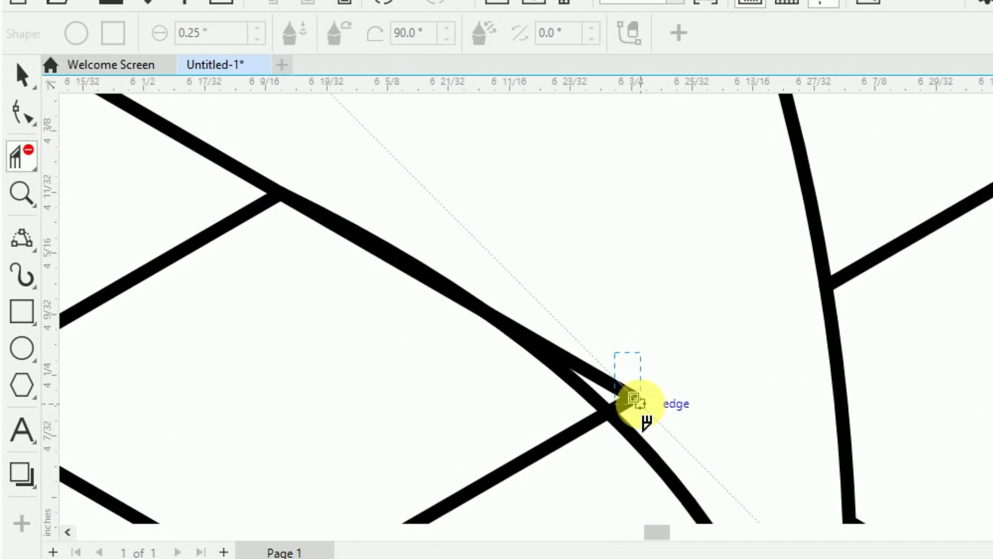
left_click(642, 411)
scroll(677, 377, "down", 1)
scroll(500, 167, "down", 2)
scroll(604, 277, "up", 2)
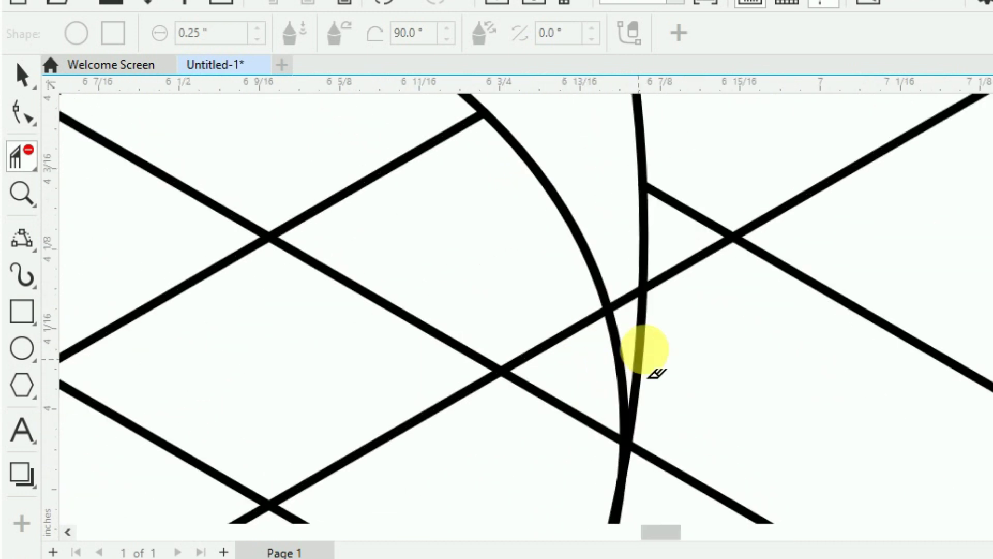
scroll(656, 373, "up", 2)
left_click(621, 285)
scroll(714, 352, "down", 2)
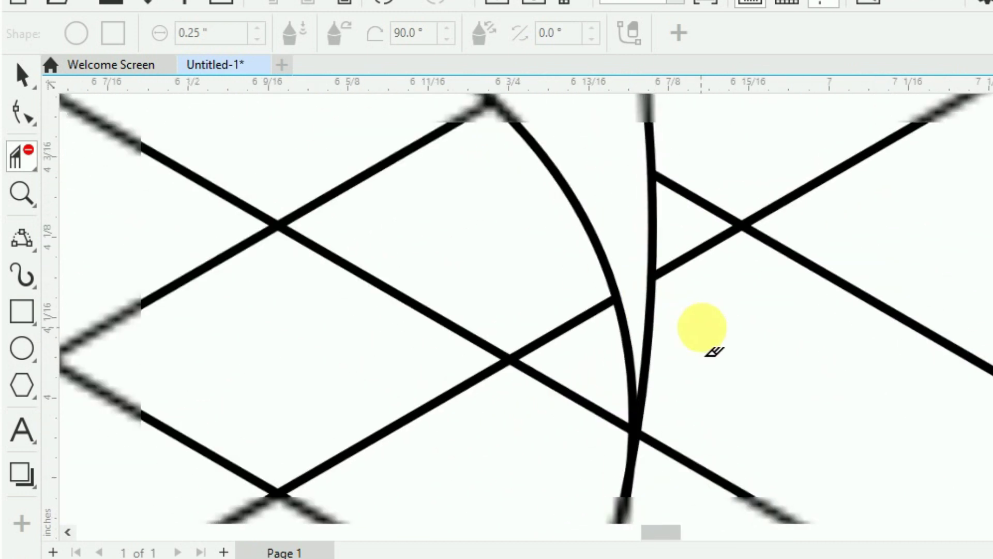
scroll(714, 352, "down", 3)
scroll(772, 399, "down", 2)
scroll(727, 381, "down", 1)
scroll(654, 363, "down", 1)
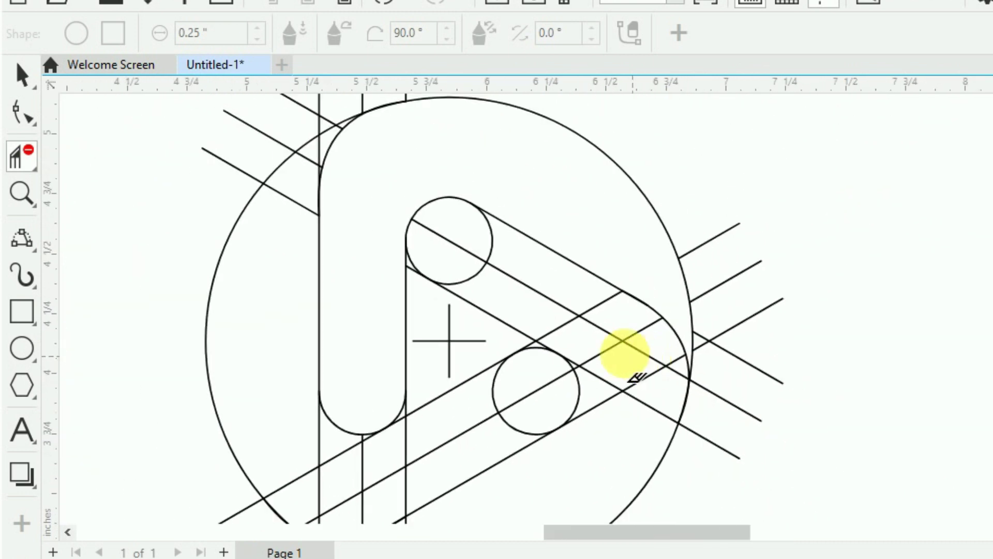
left_click(21, 75)
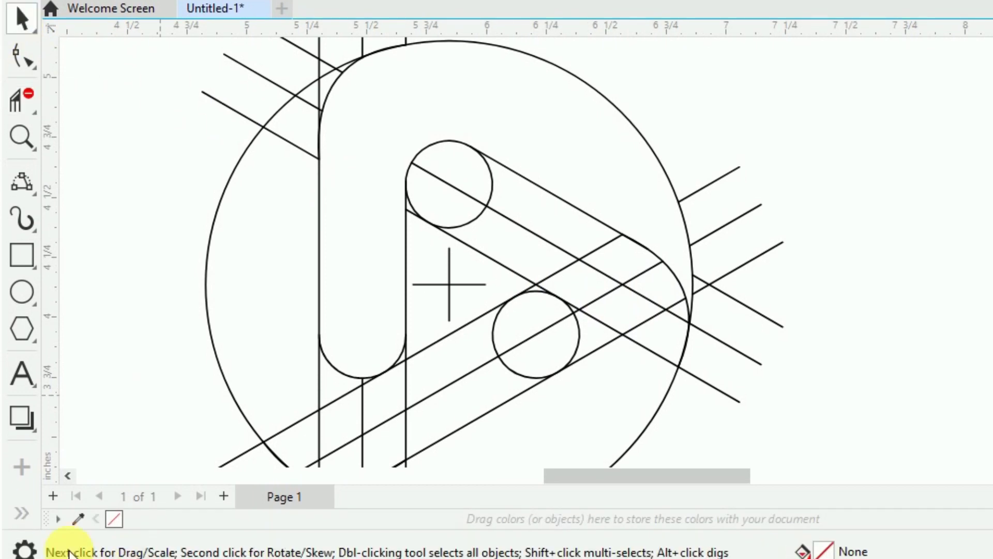
- Fill the enclosed hook region with cyan using the Smart Fill tool
left_click(23, 515)
left_click(73, 514)
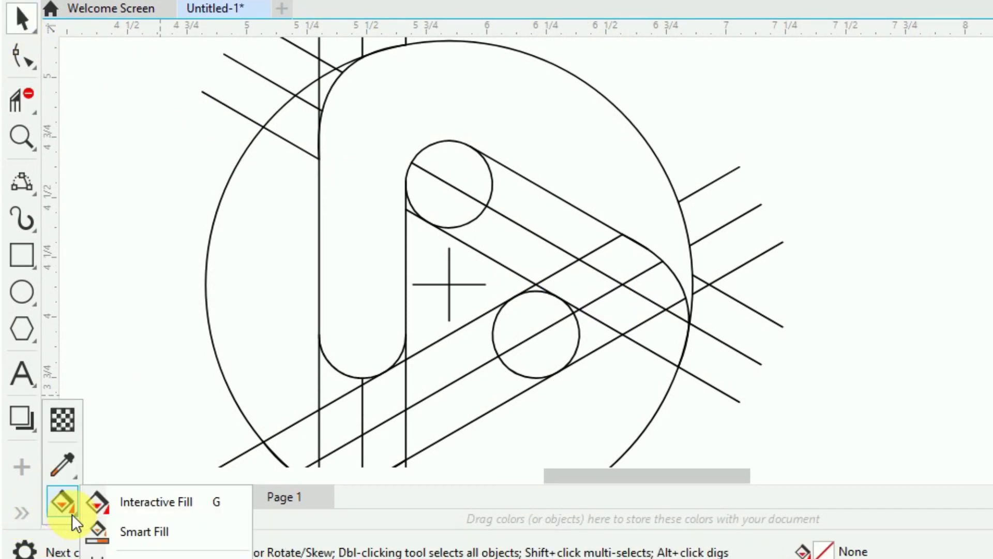
left_click(123, 543)
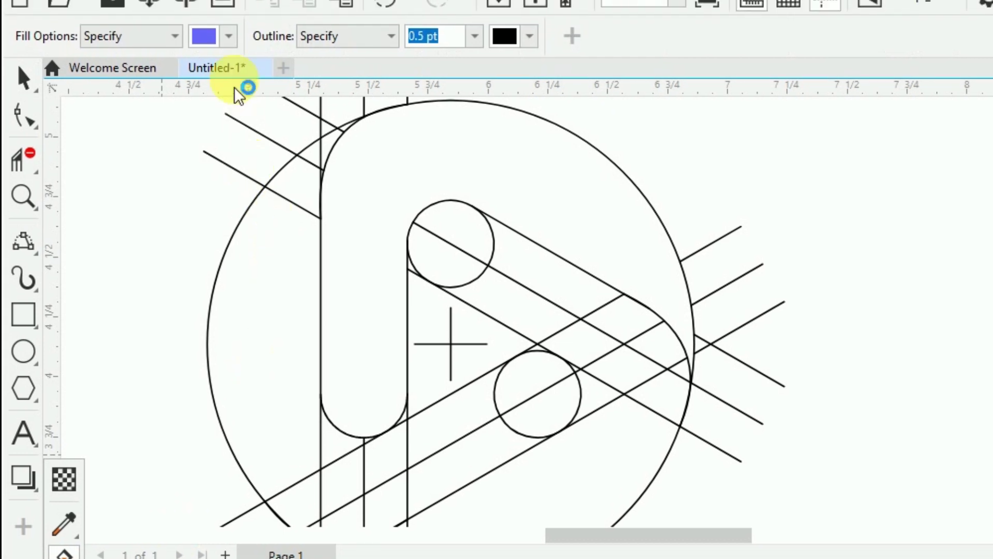
left_click(230, 40)
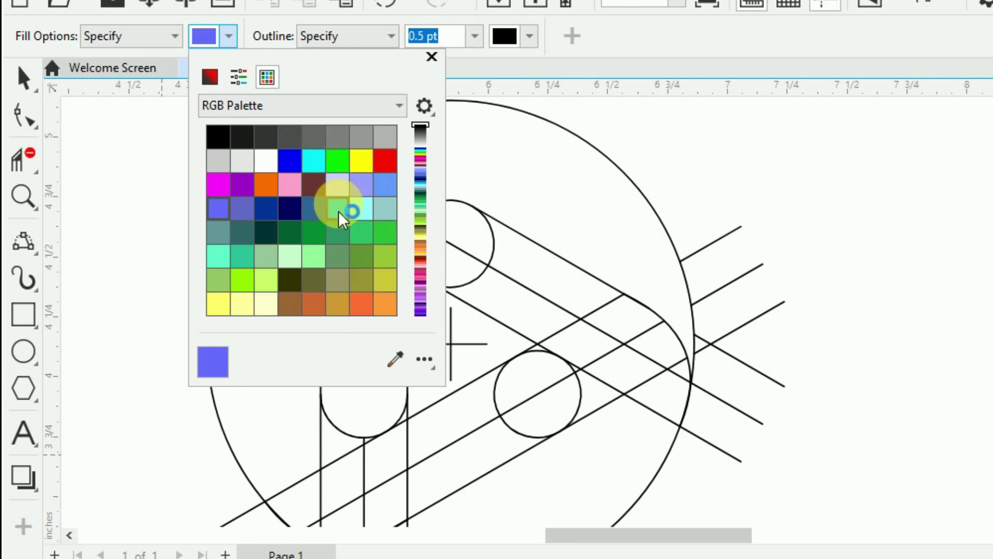
left_click(592, 206)
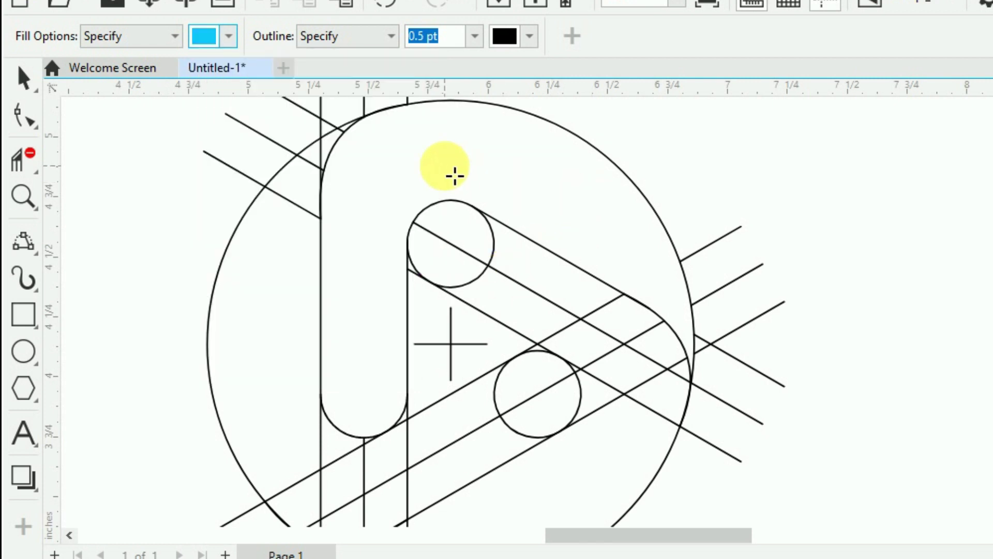
left_click(455, 175)
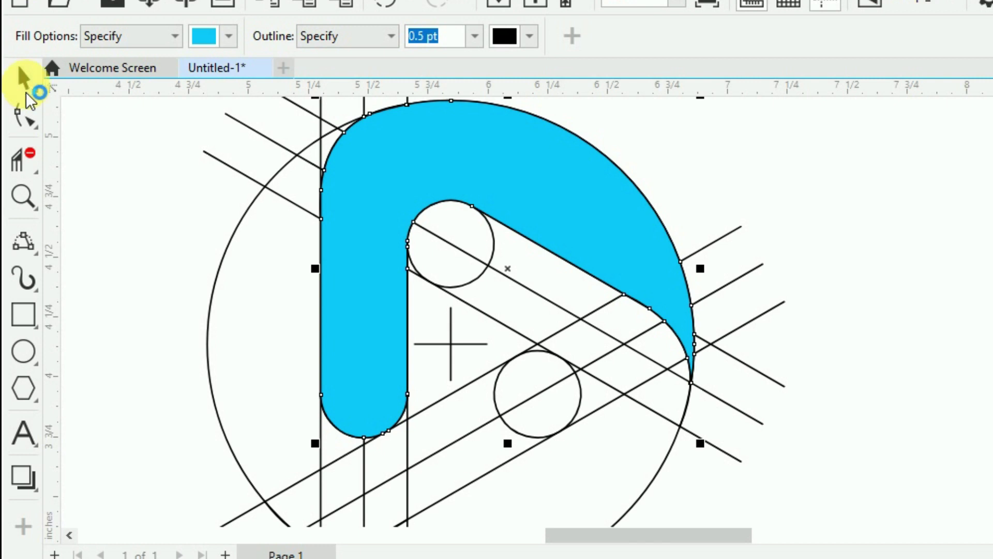
left_click(22, 80)
- Cut the cyan hook together with its small cross marker
scroll(251, 195, "down", 1)
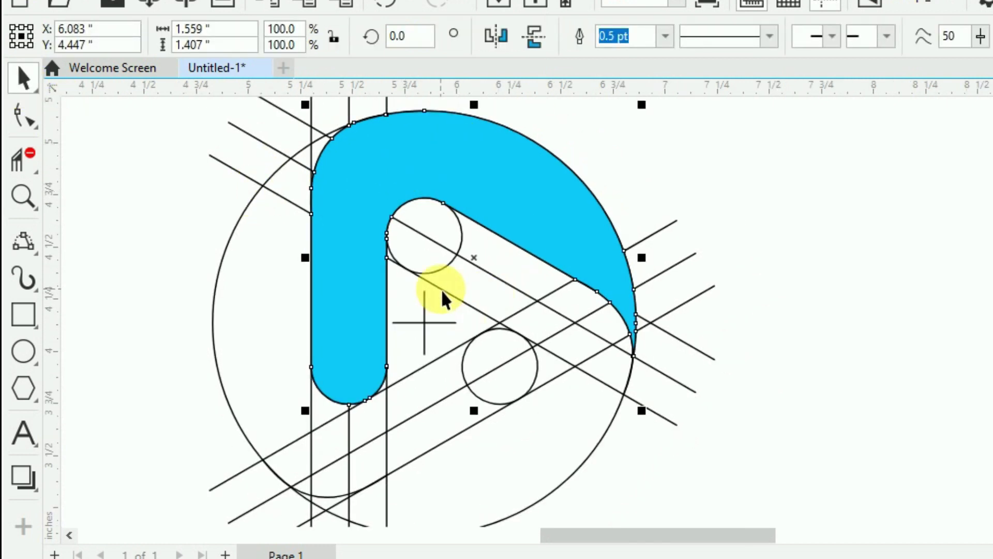
scroll(443, 295, "up", 1)
scroll(444, 299, "up", 1)
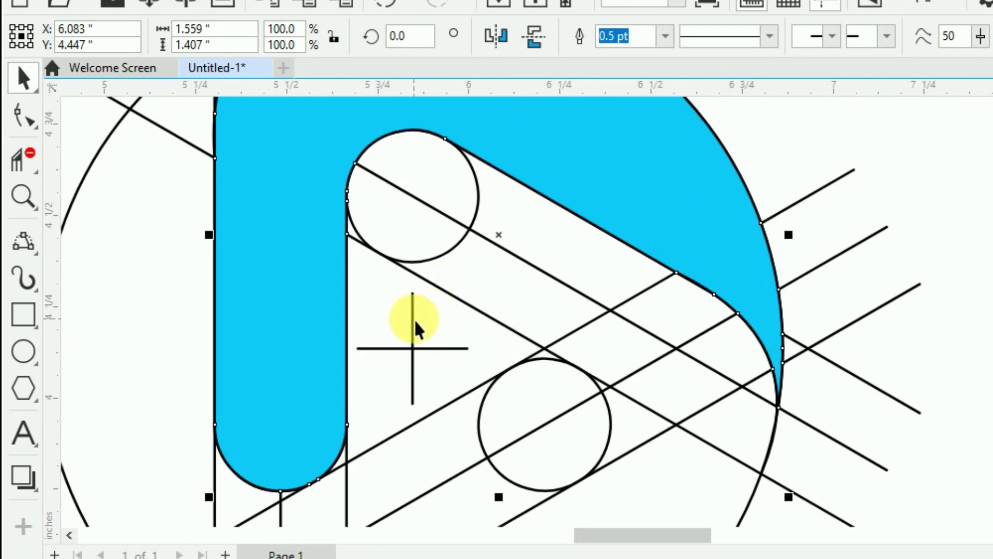
left_click(390, 350, "shift")
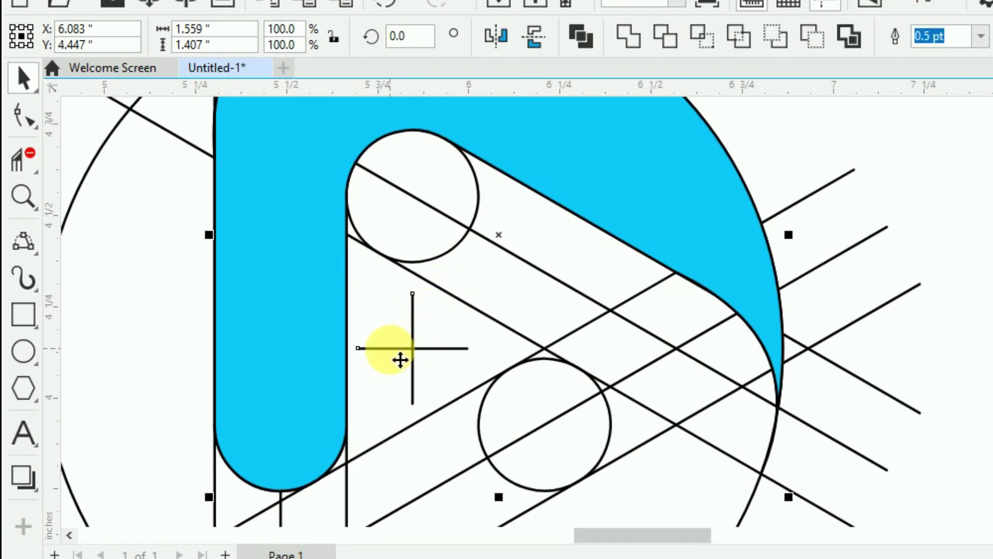
right_click(389, 346)
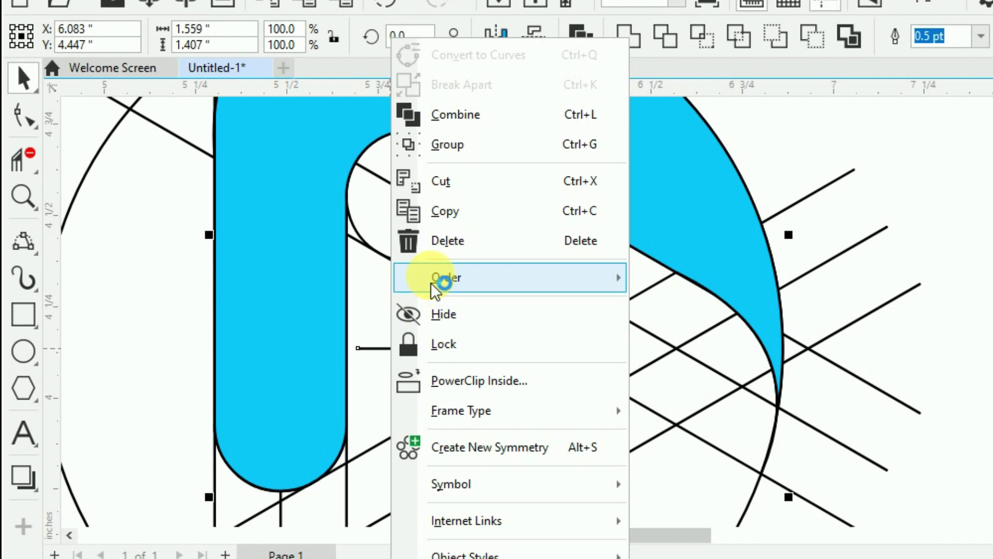
left_click(406, 181)
- Marquee-select and delete all the construction lines and circles
scroll(422, 258, "down", 2)
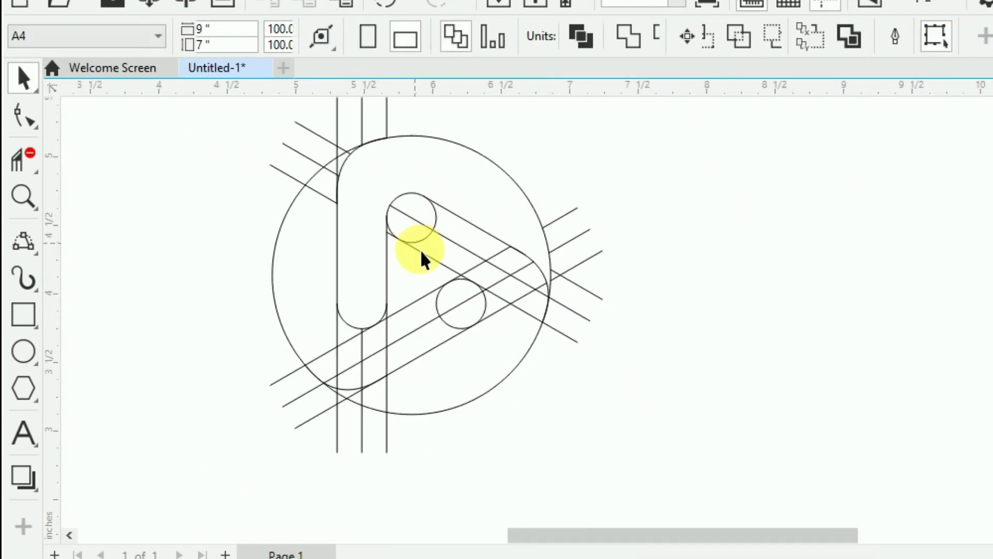
scroll(453, 383, "down", 1)
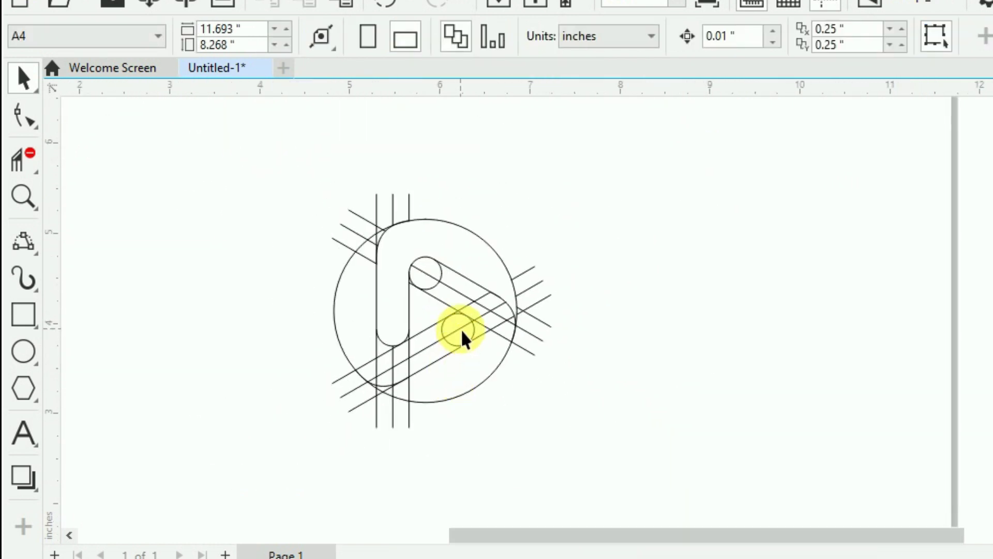
left_click_drag(704, 169, 207, 483)
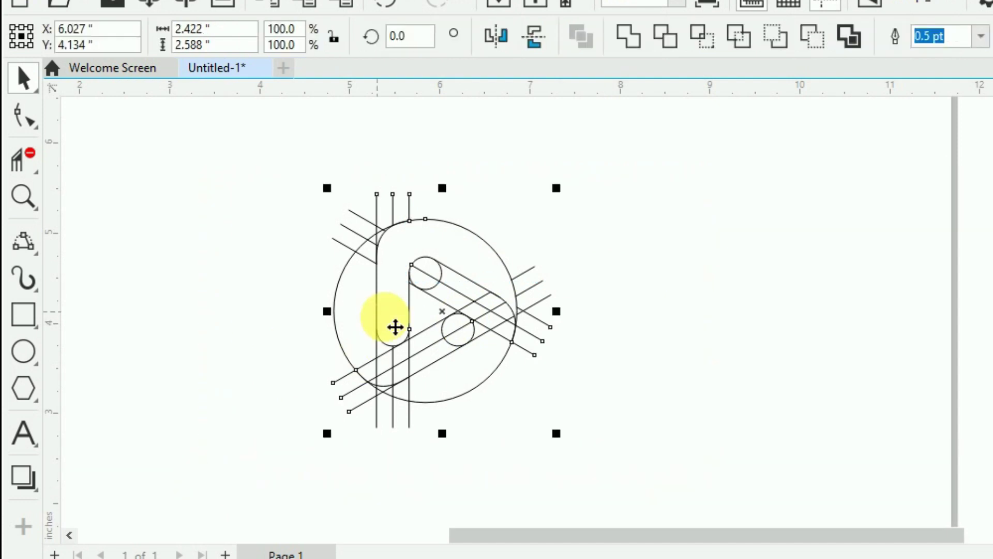
right_click(395, 327)
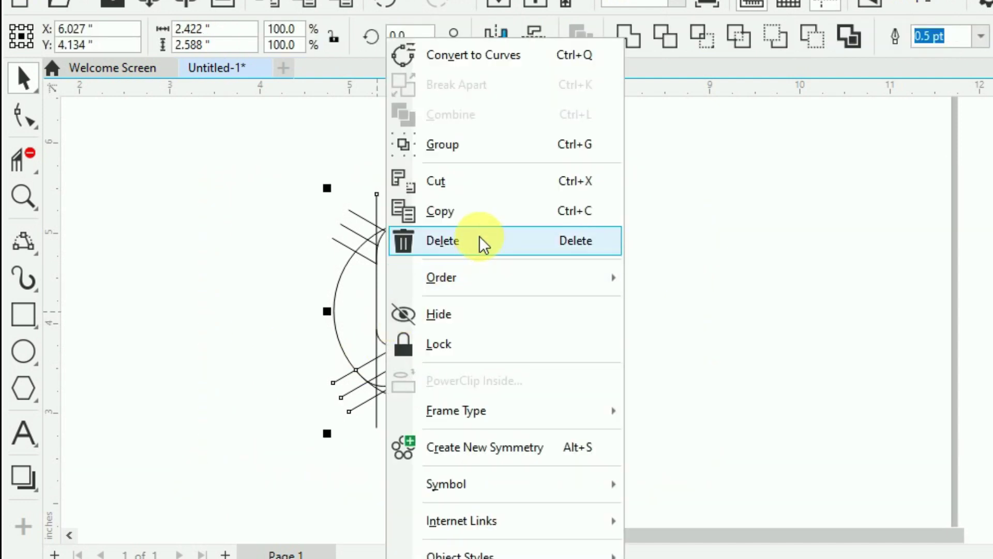
left_click(482, 243)
right_click(473, 229)
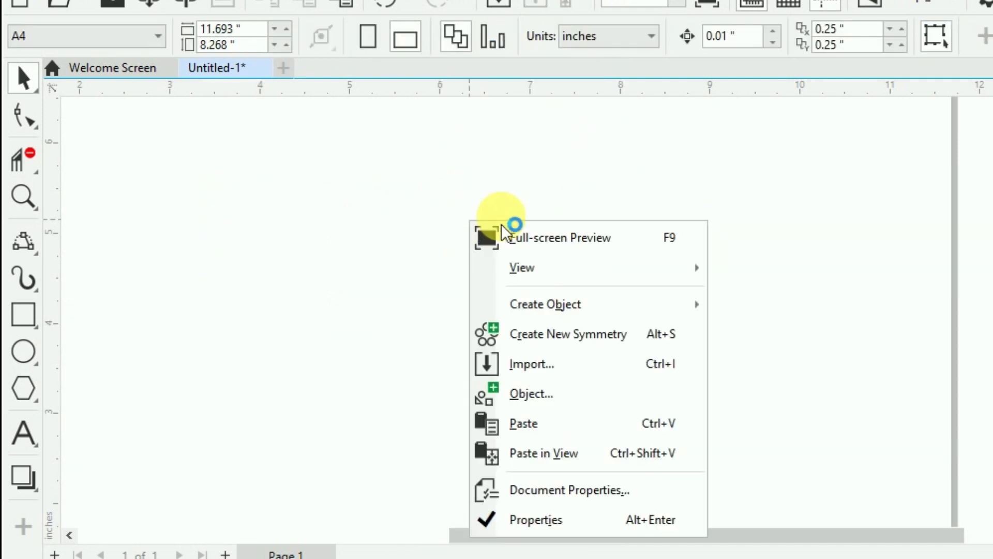
- Paste the cyan hook back and remove its black outline
left_click(548, 429)
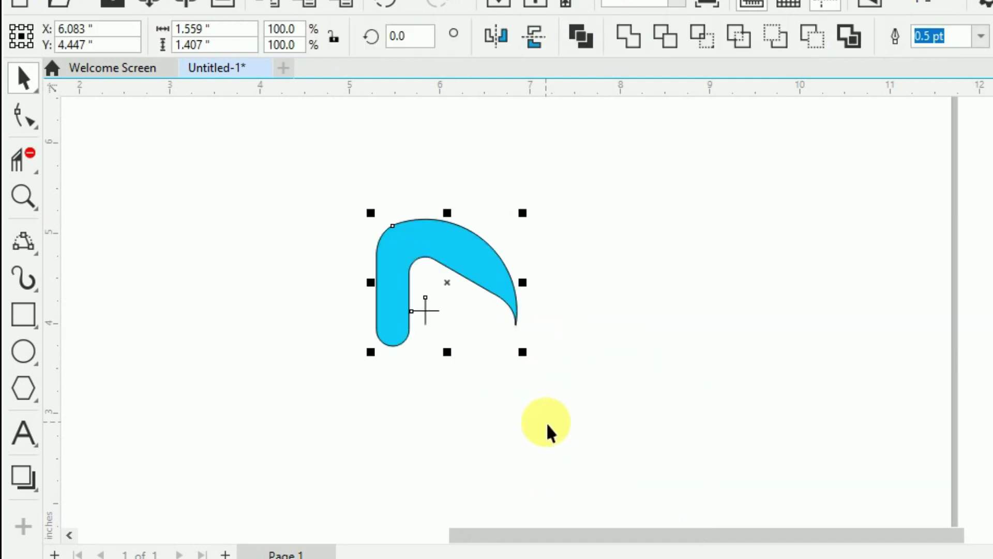
left_click(603, 390)
key("F4")
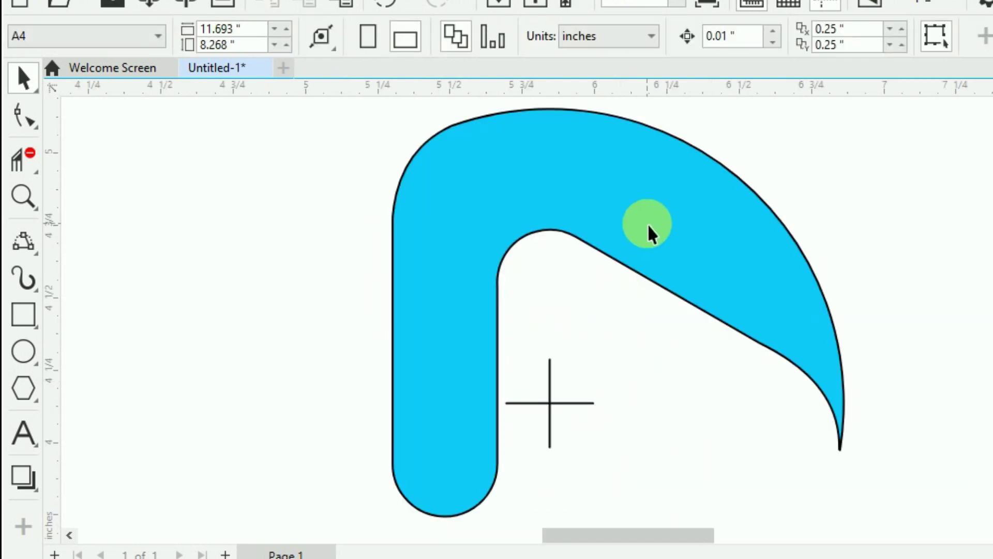
left_click(650, 224)
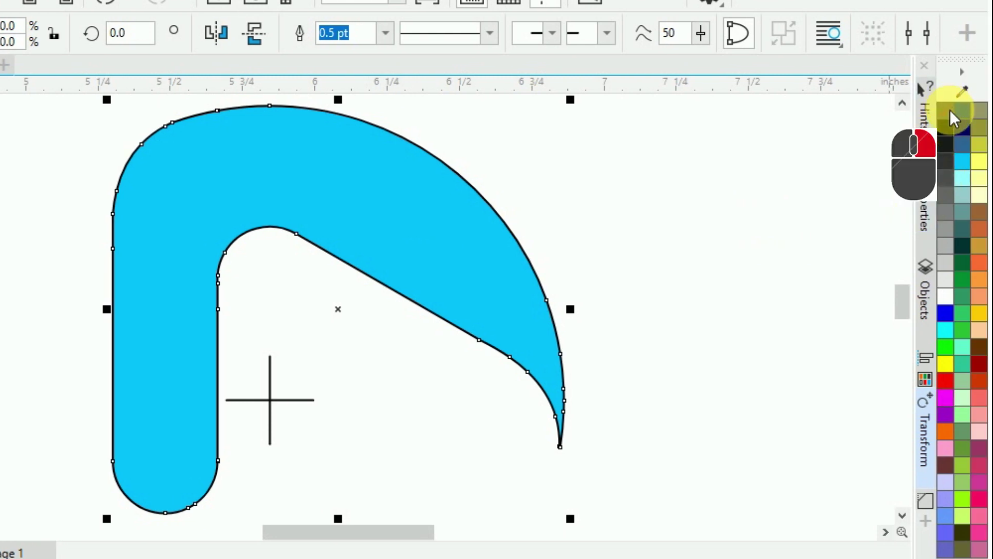
right_click(951, 119)
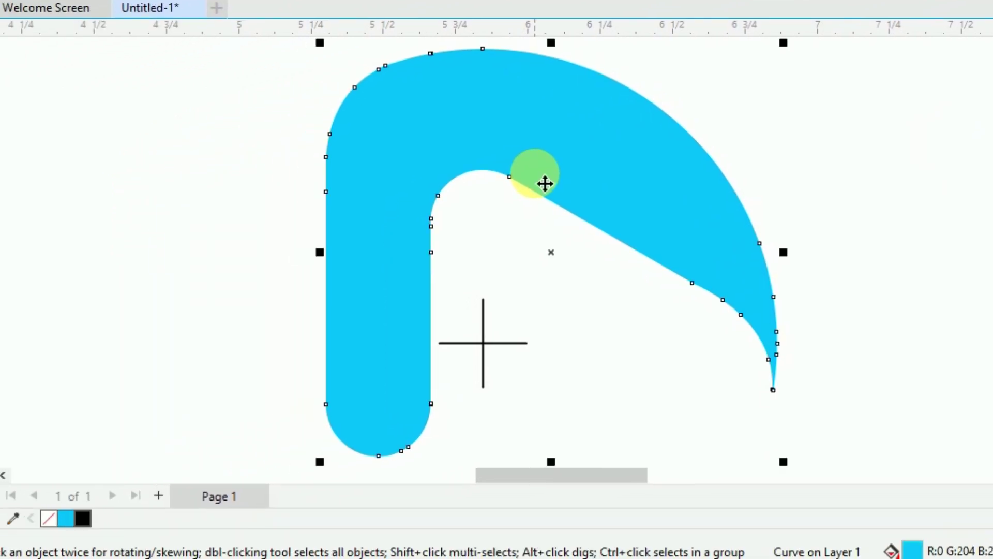
- Switch to the Interactive Fill tool
left_click(18, 504)
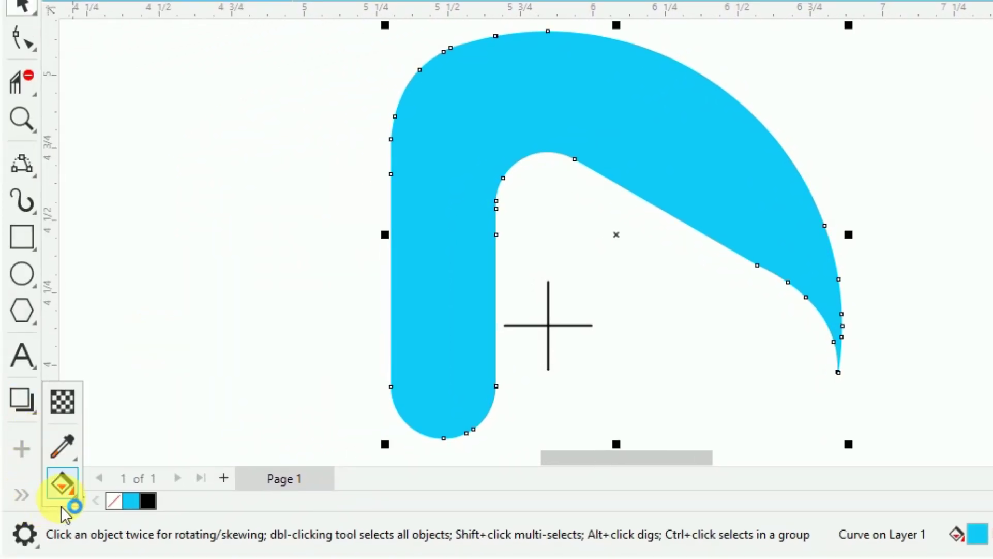
left_click(76, 500)
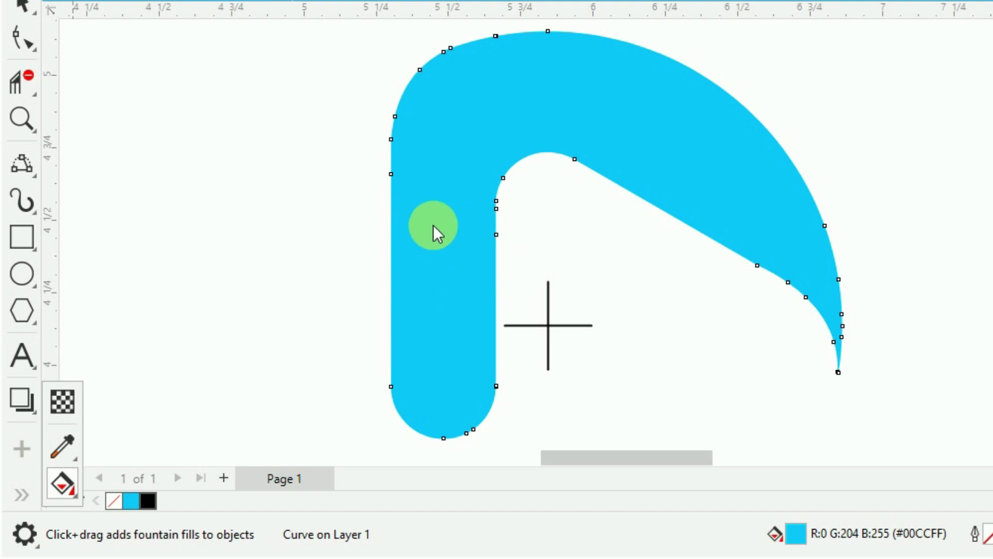
scroll(407, 233, "down", 2)
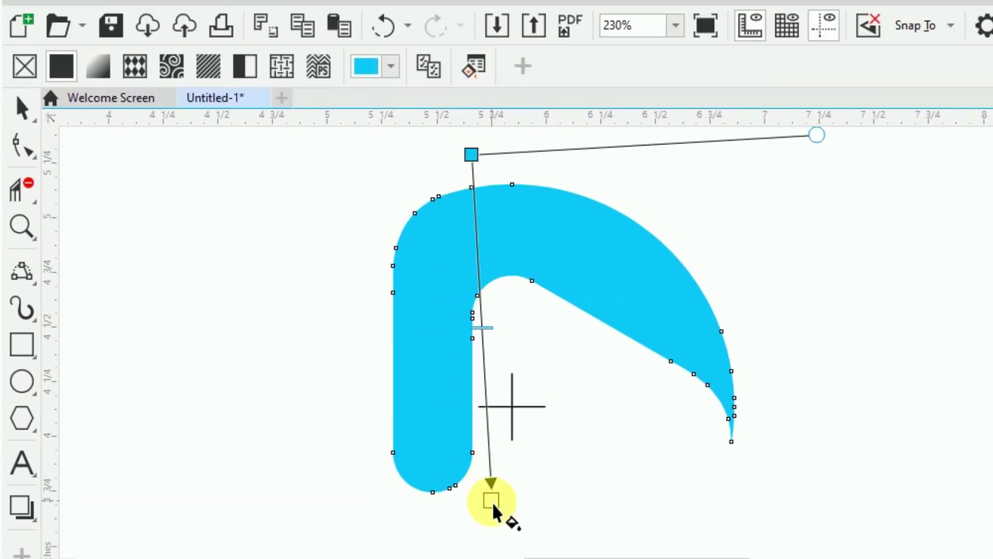
- Apply a vertical fountain fill to the hook with blue at both ends
left_click_drag(473, 151, 491, 494)
left_click_drag(472, 155, 500, 154)
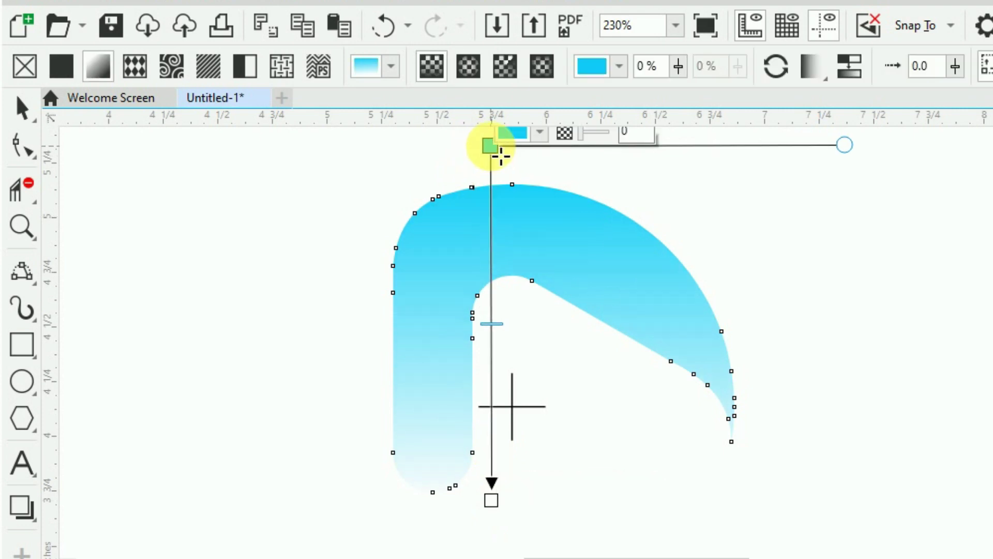
left_click(538, 135)
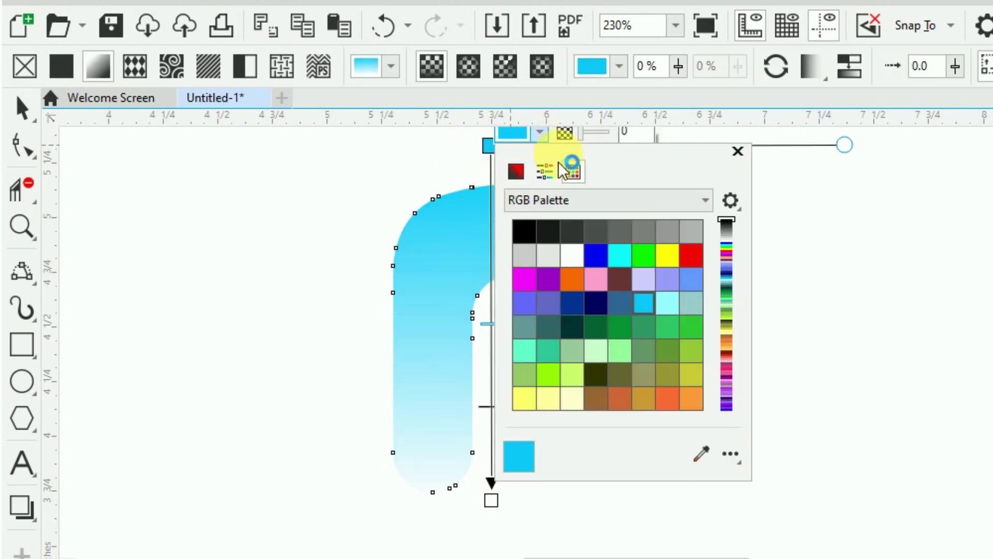
left_click(596, 255)
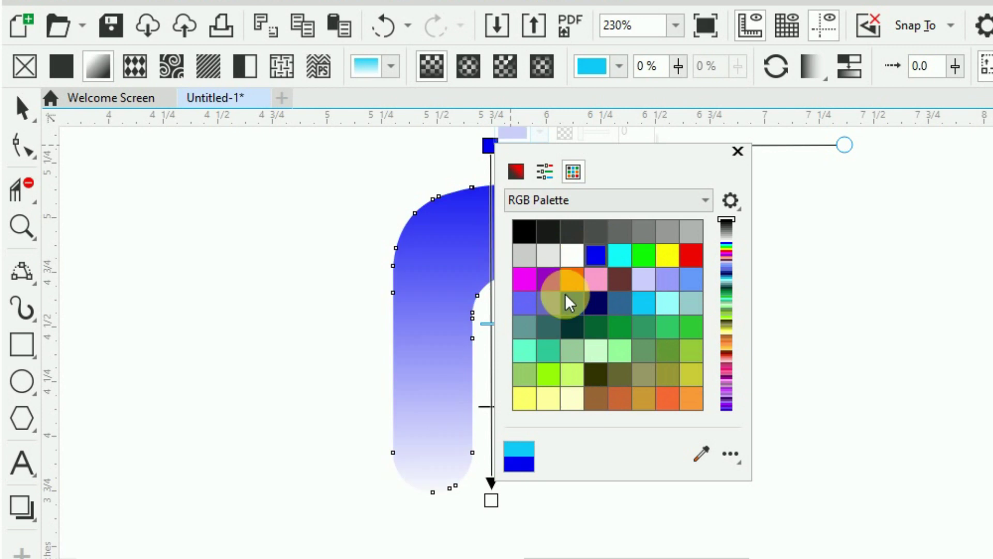
left_click(491, 500)
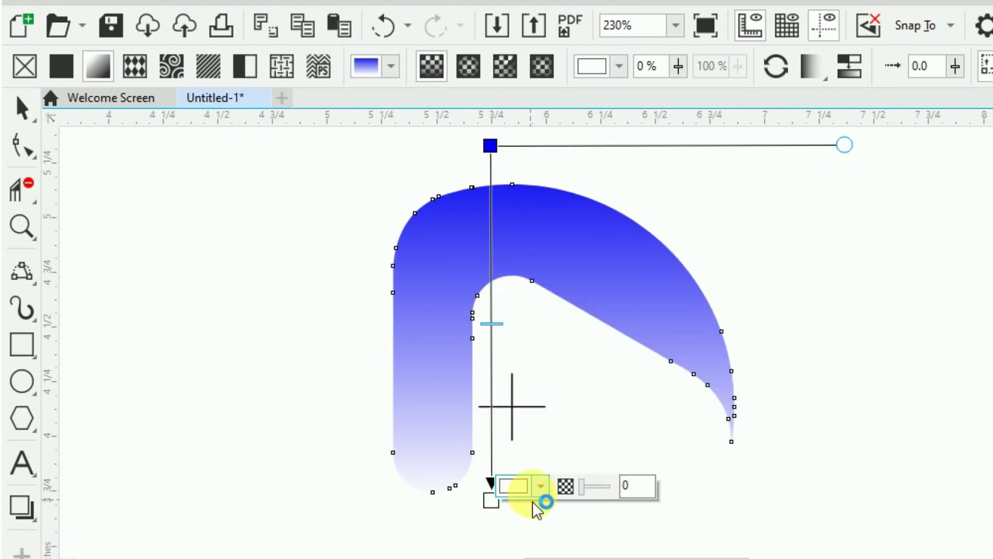
left_click(536, 494)
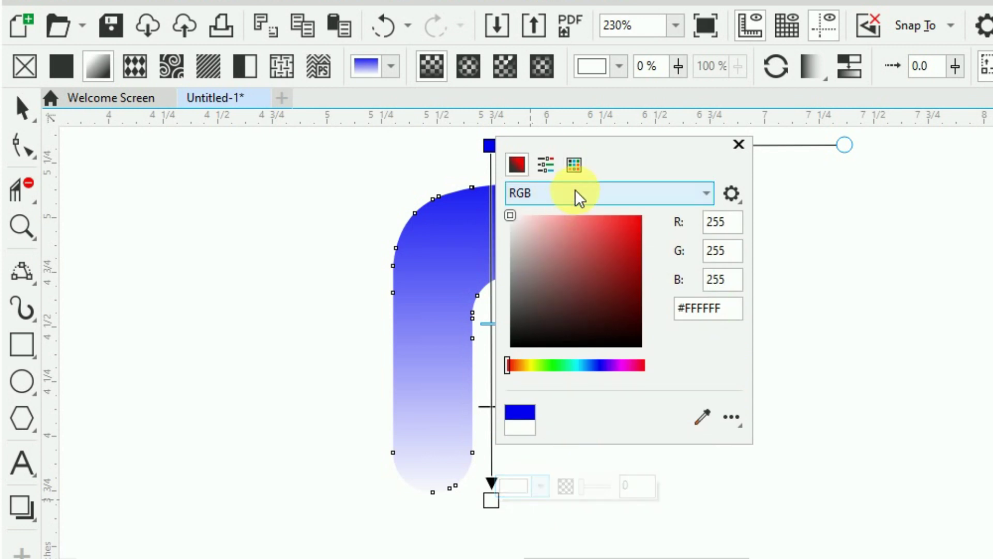
left_click(575, 166)
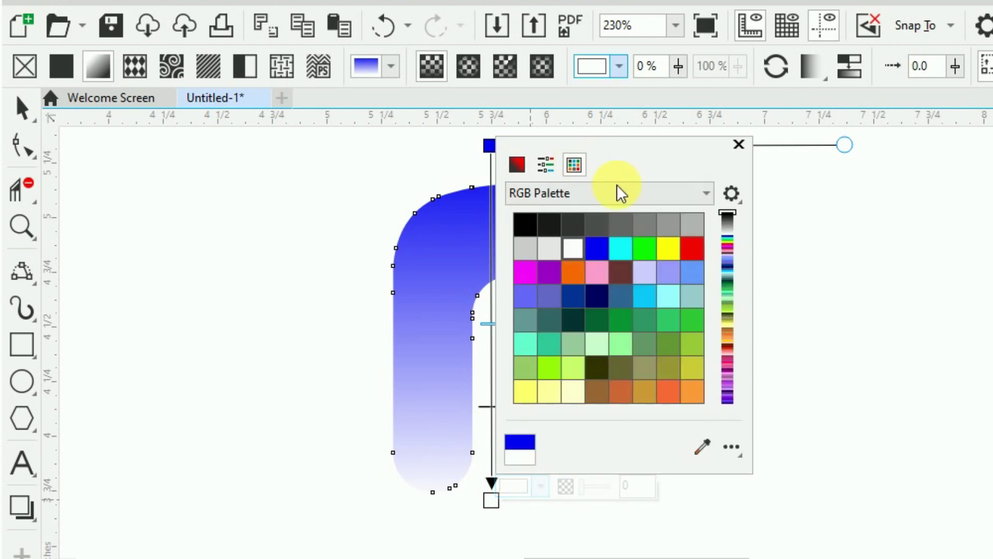
left_click(599, 251)
left_click(492, 344)
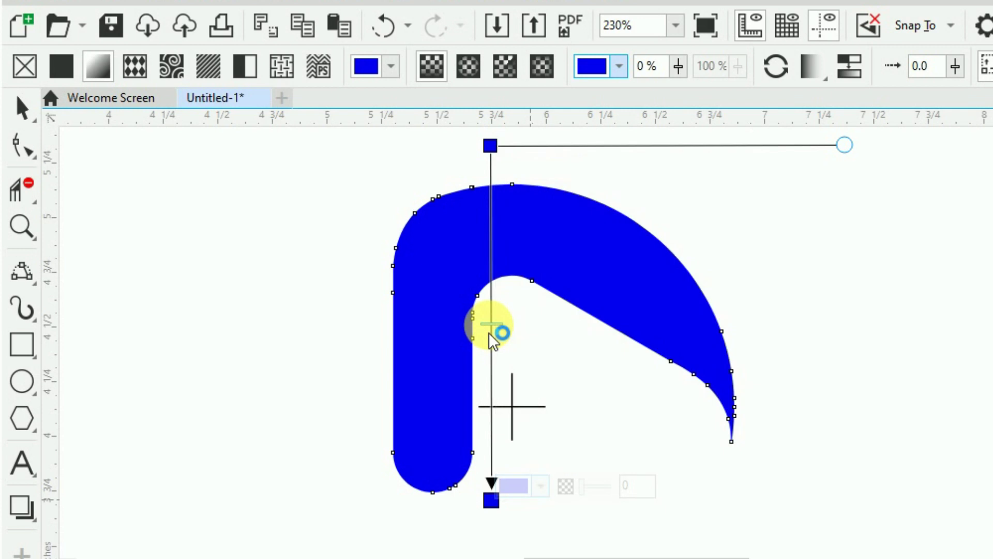
- Add a cyan colour stop midway along the gradient and adjust its blending
double_click(493, 313)
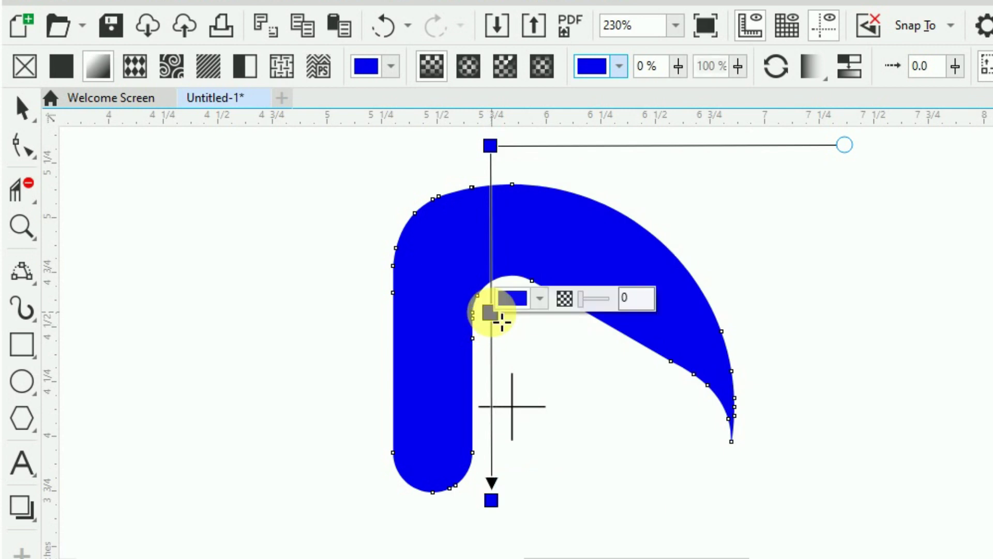
left_click(541, 299)
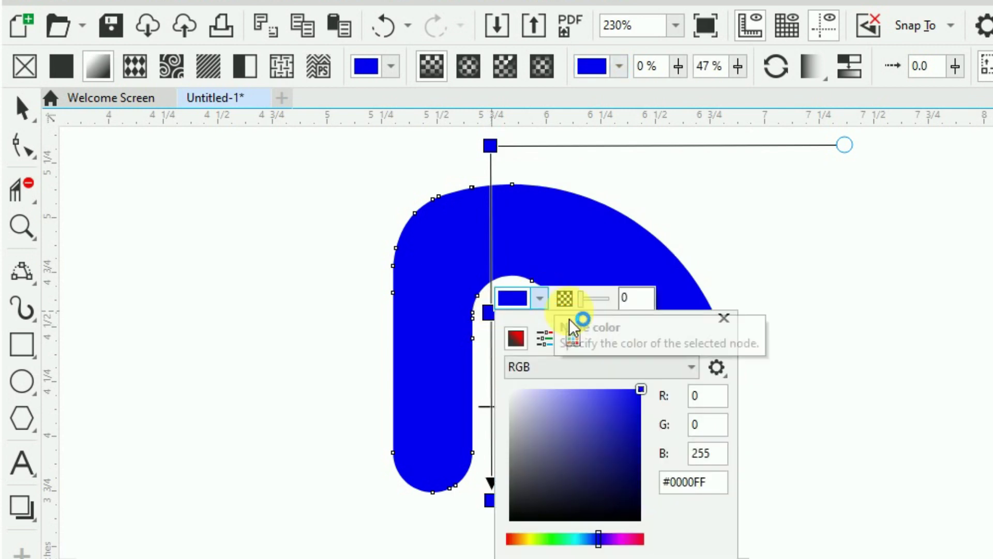
left_click(571, 339)
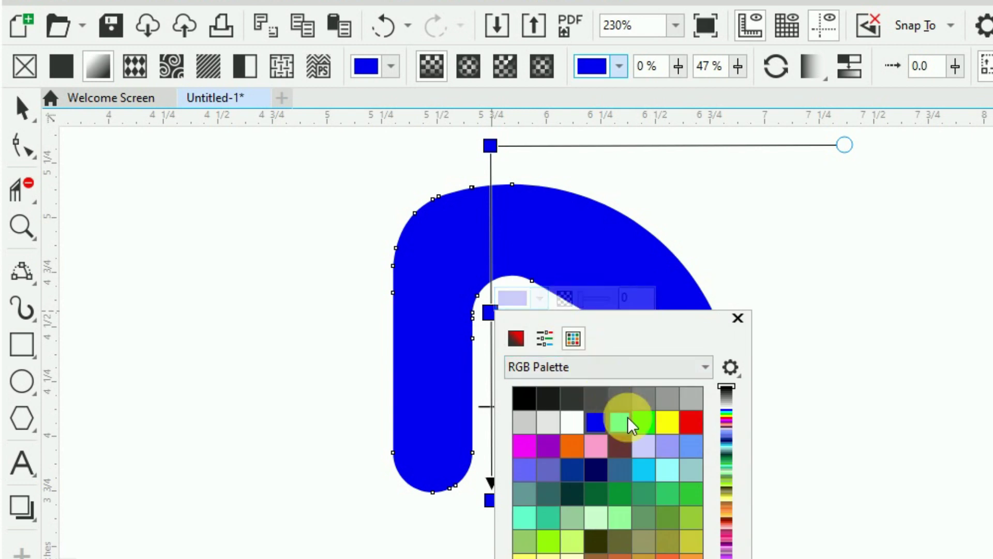
left_click(628, 421)
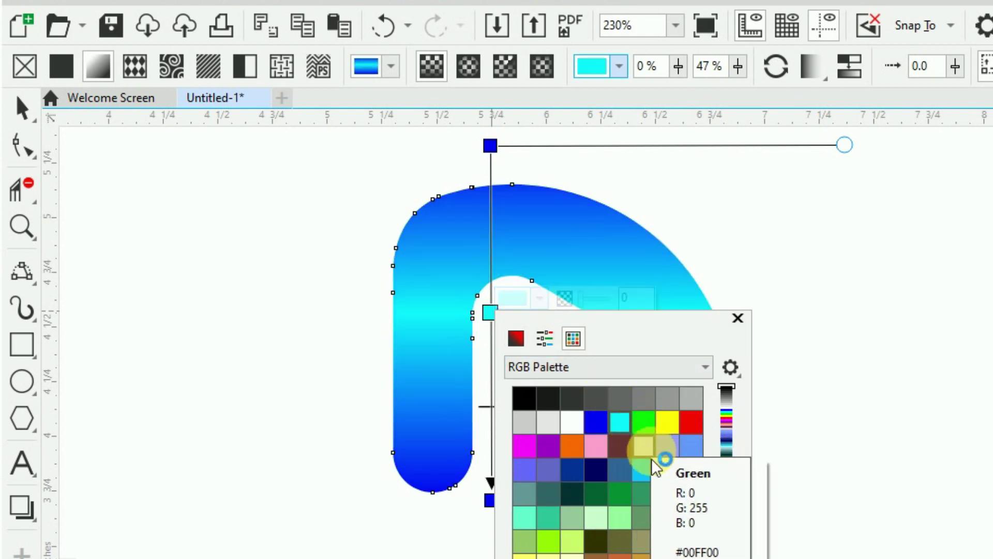
left_click_drag(656, 468, 491, 338)
left_click(491, 331)
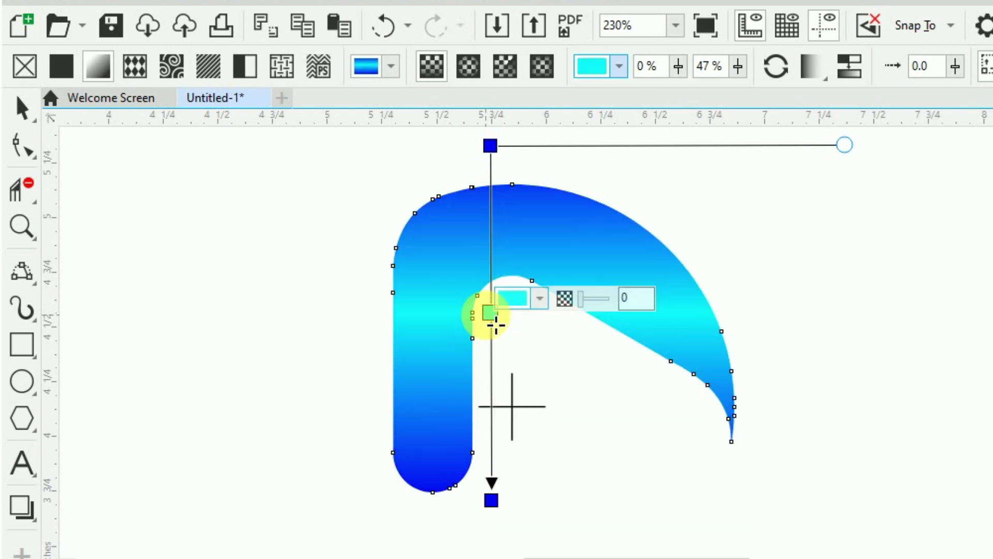
left_click(855, 73)
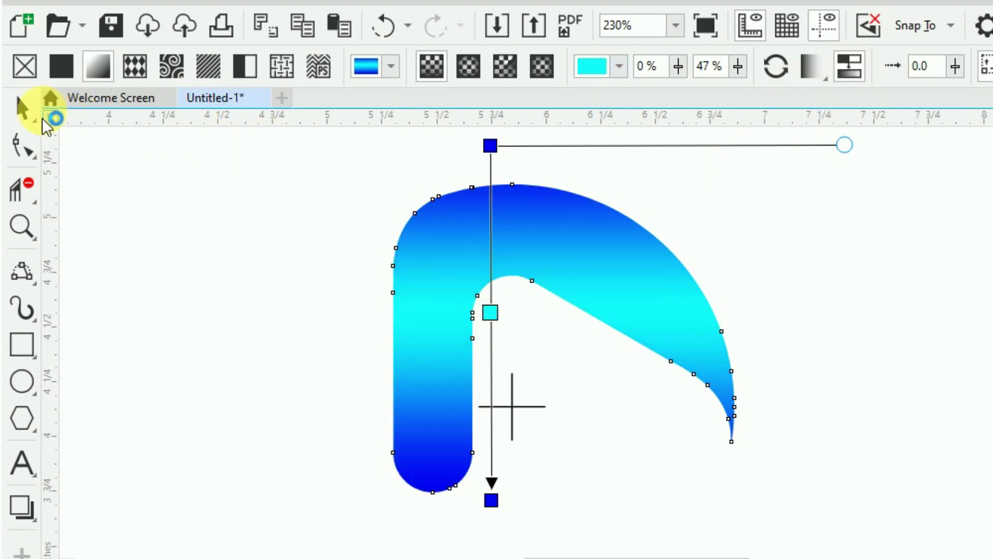
- Reposition the gradient's top, bottom and side handles so it spans the shape vertically
left_click_drag(491, 499, 495, 546)
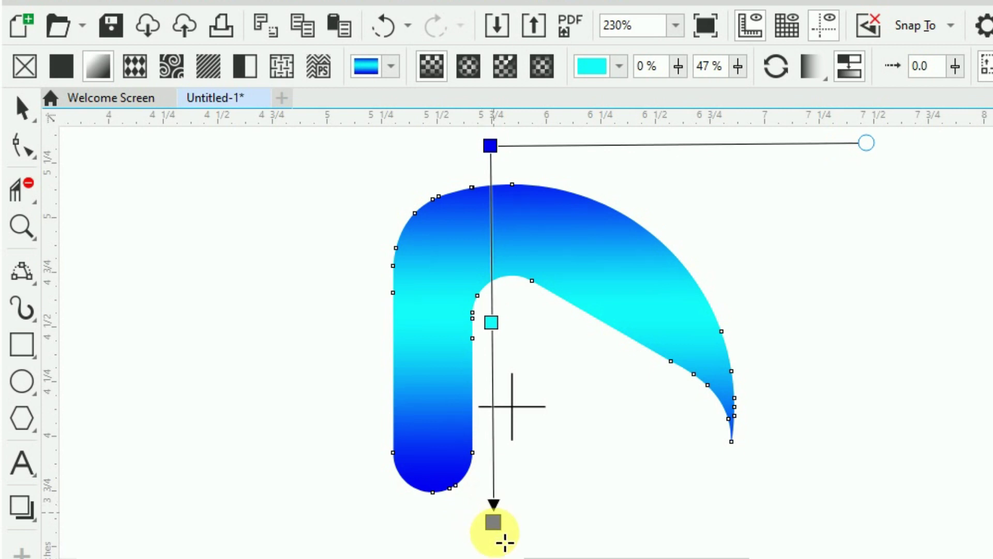
scroll(463, 523, "down", 2)
left_click(482, 233)
left_click_drag(483, 234, 480, 205)
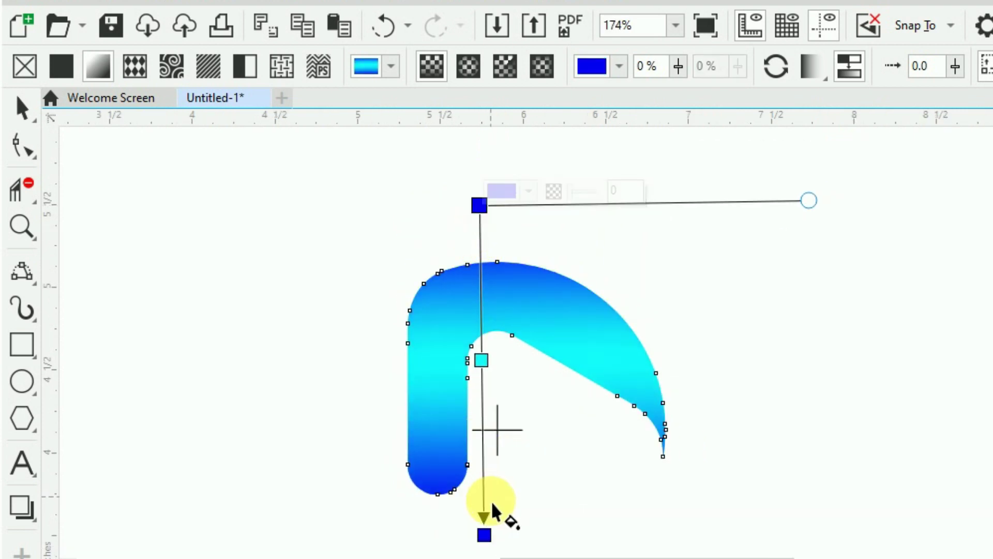
left_click(485, 534)
left_click_drag(484, 535, 472, 540)
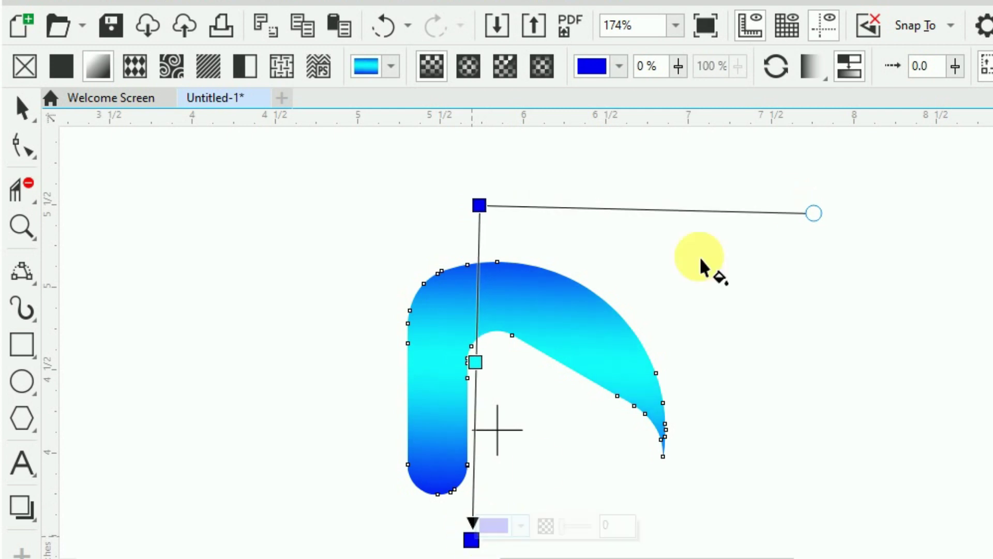
left_click_drag(819, 225, 811, 230)
left_click(471, 538)
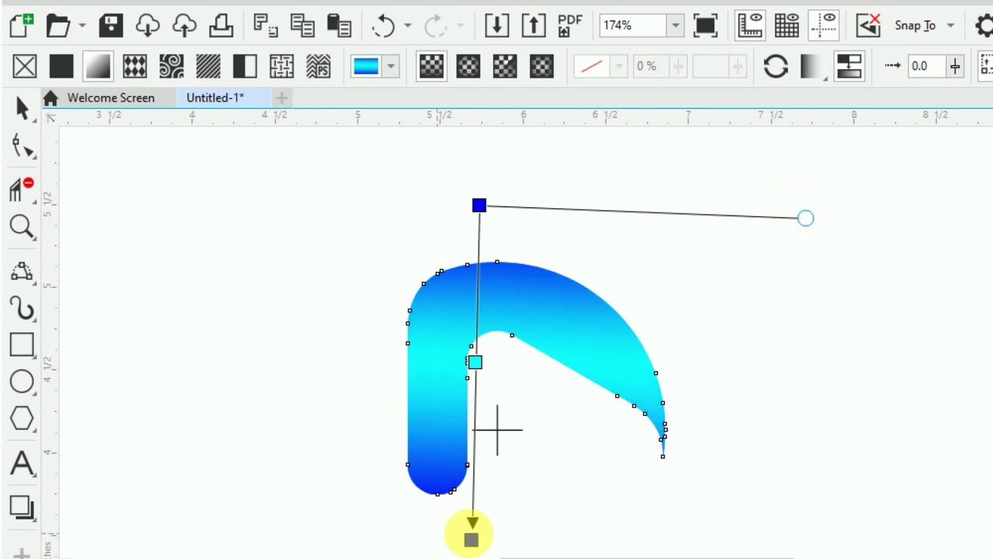
left_click_drag(472, 540, 476, 531)
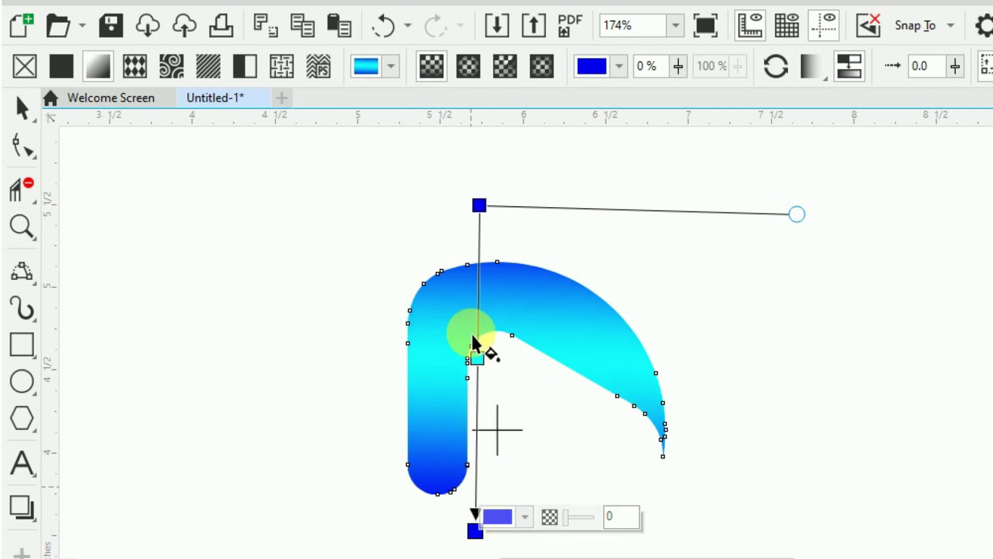
left_click_drag(479, 206, 475, 213)
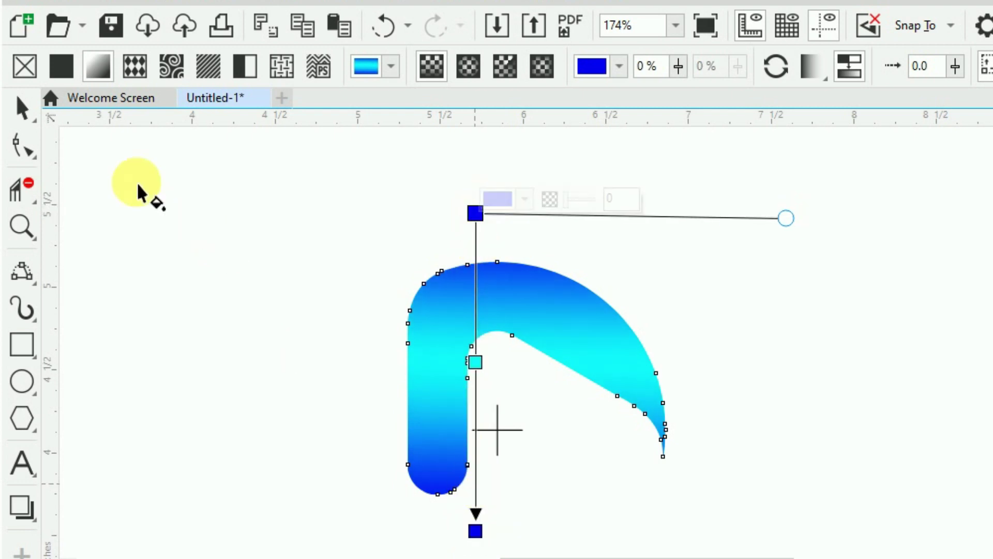
left_click(27, 112)
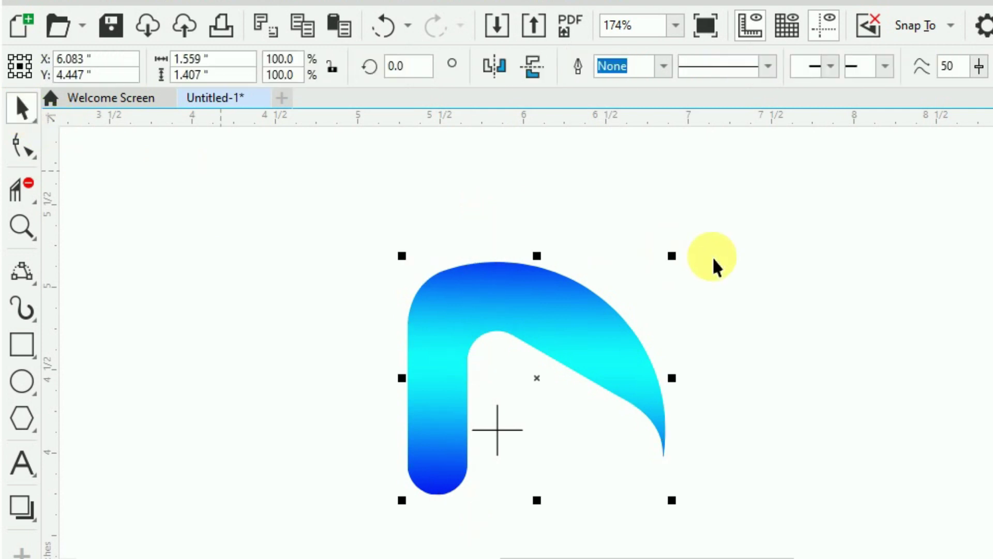
- Reselect the gradient hook shape and zoom in around it for a closer look
left_click(737, 272)
scroll(517, 445, "up", 1)
scroll(517, 445, "up", 3)
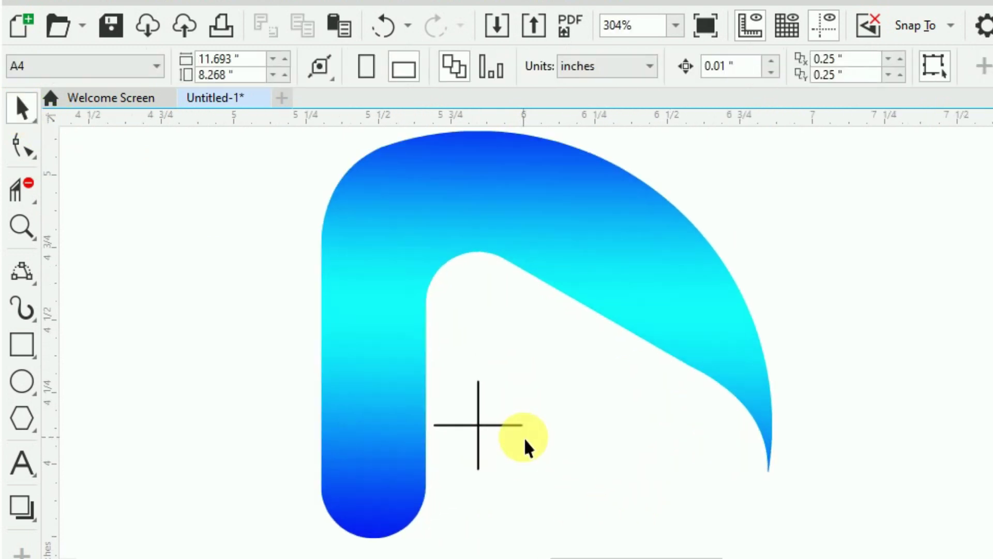
left_click(599, 284)
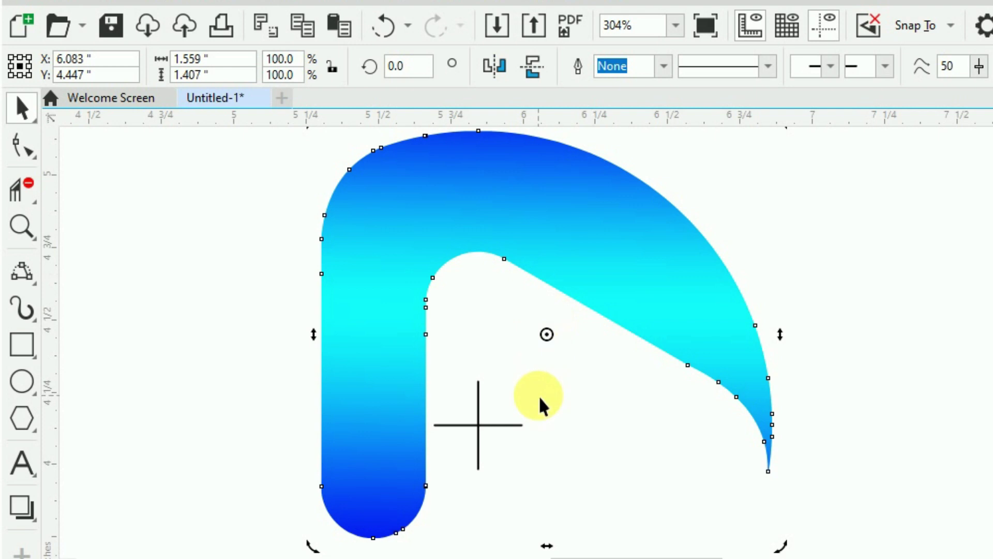
scroll(535, 393, "up", 3)
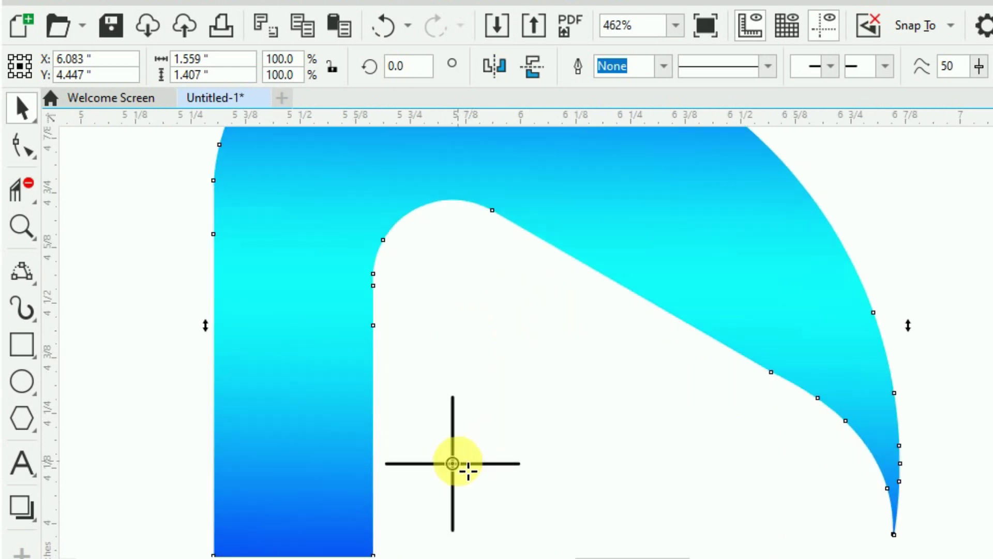
scroll(458, 463, "down", 1)
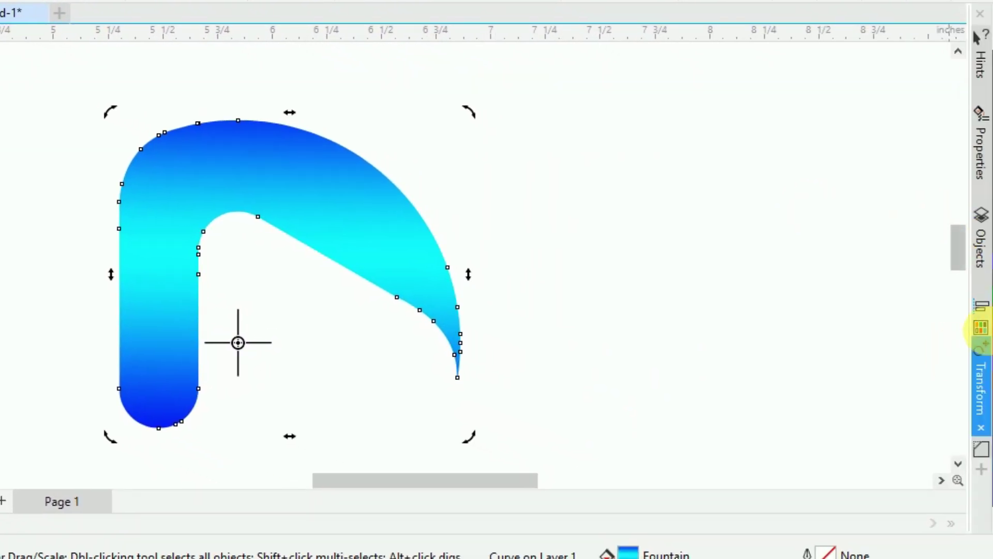
- Make two 120° rotated copies of the hook, collapse the Transform docker, and fit all in view
left_click(987, 377)
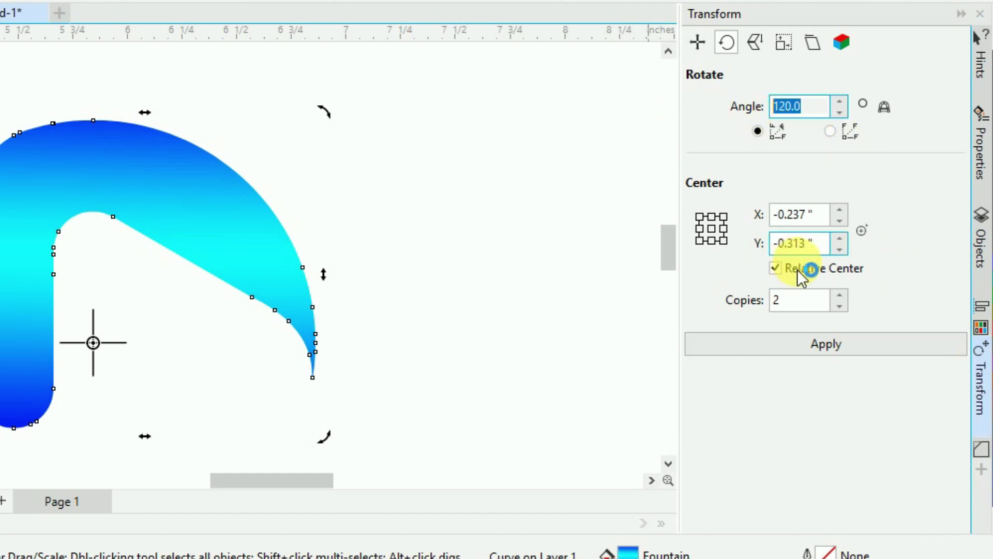
left_click(800, 301)
left_click(811, 359)
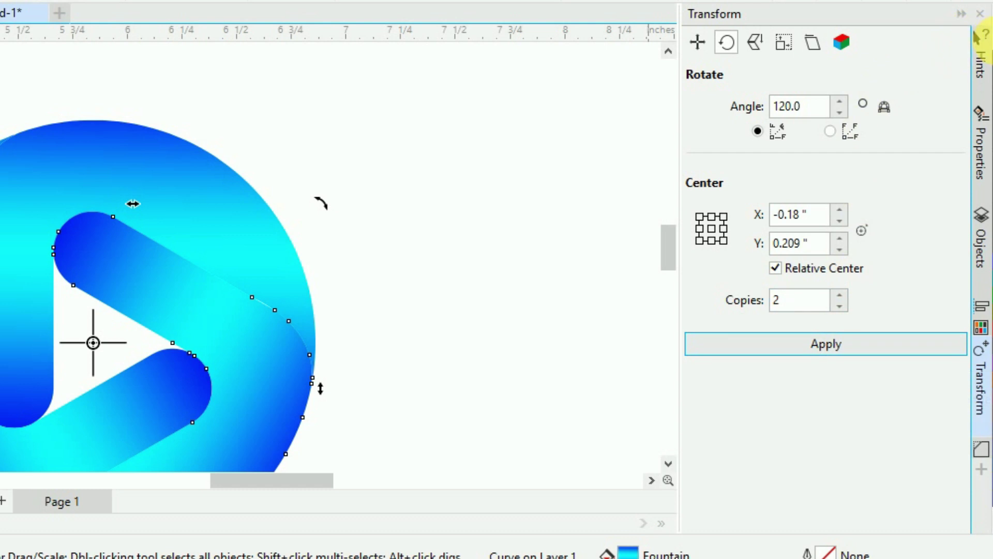
left_click(962, 18)
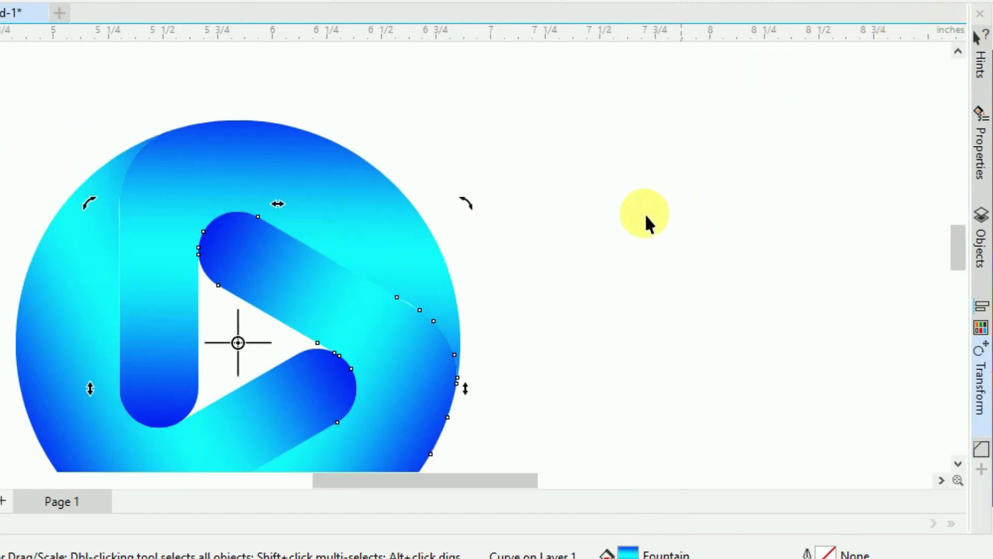
key("F4")
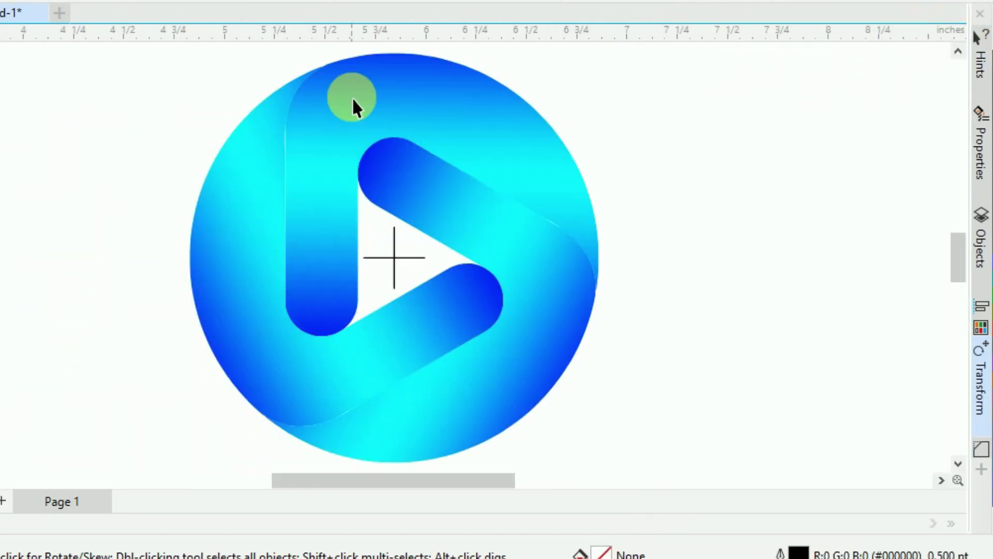
- Select the three logo pieces and group them
left_click(443, 189)
left_click(233, 233, "shift")
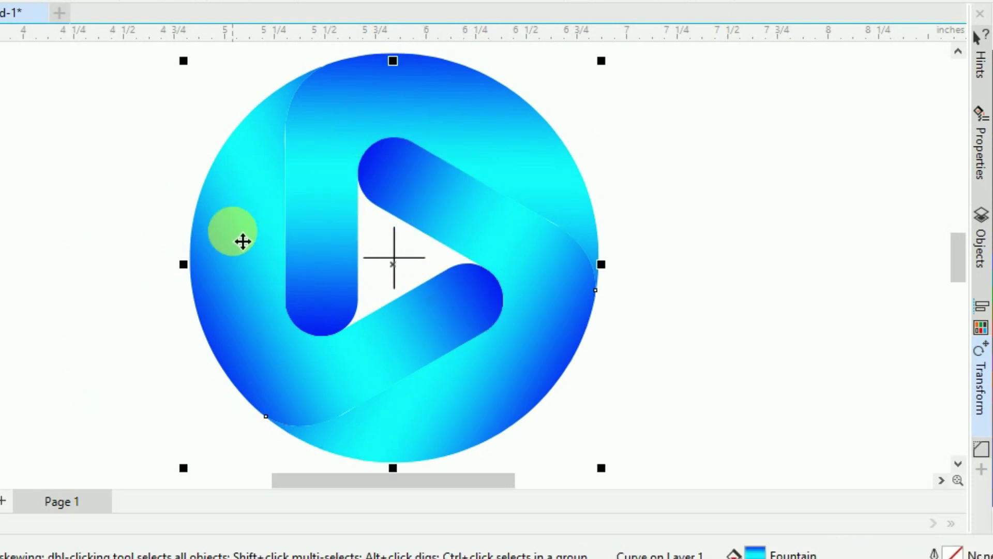
right_click(428, 115)
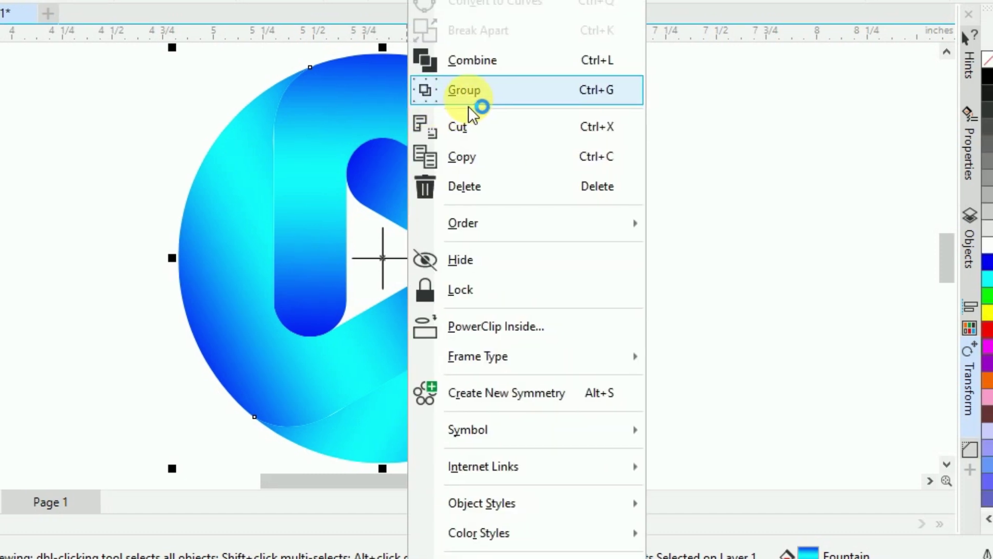
left_click(478, 98)
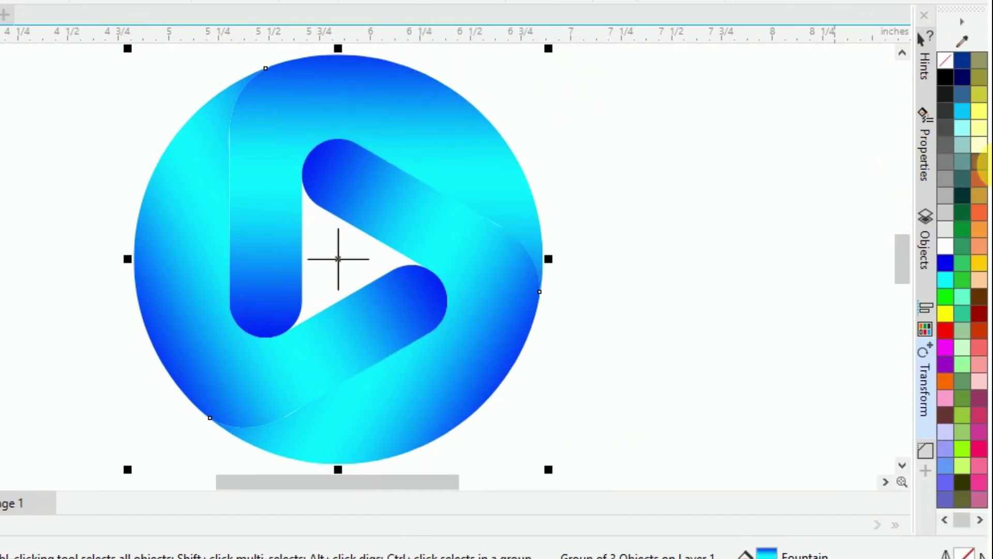
- Give the grouped logo a 1.0 pt black outline
right_click(945, 77)
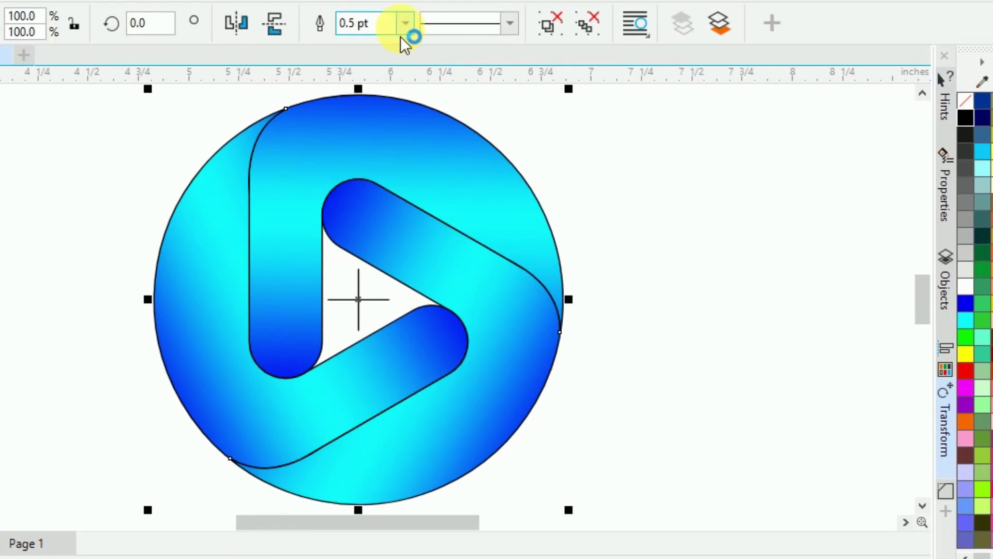
left_click(409, 33)
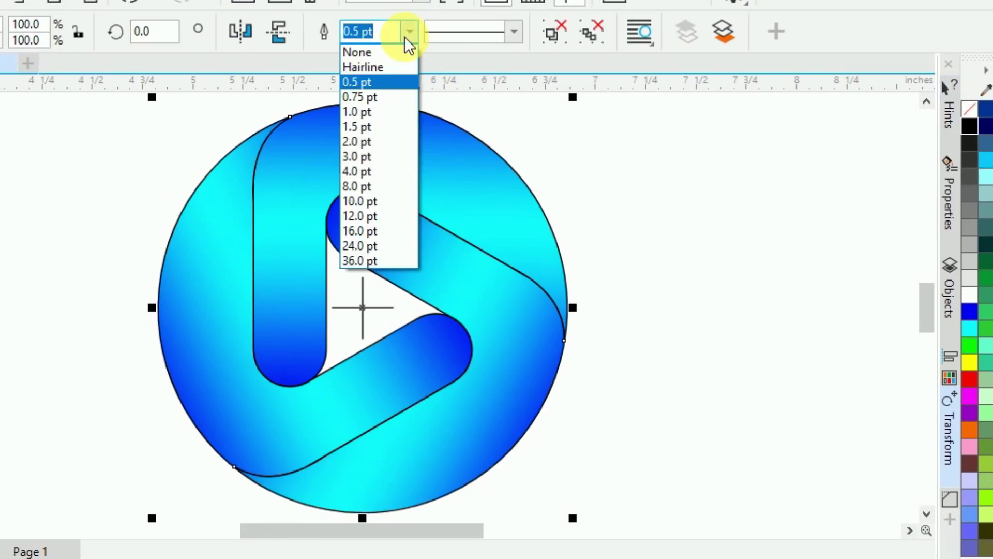
left_click(389, 117)
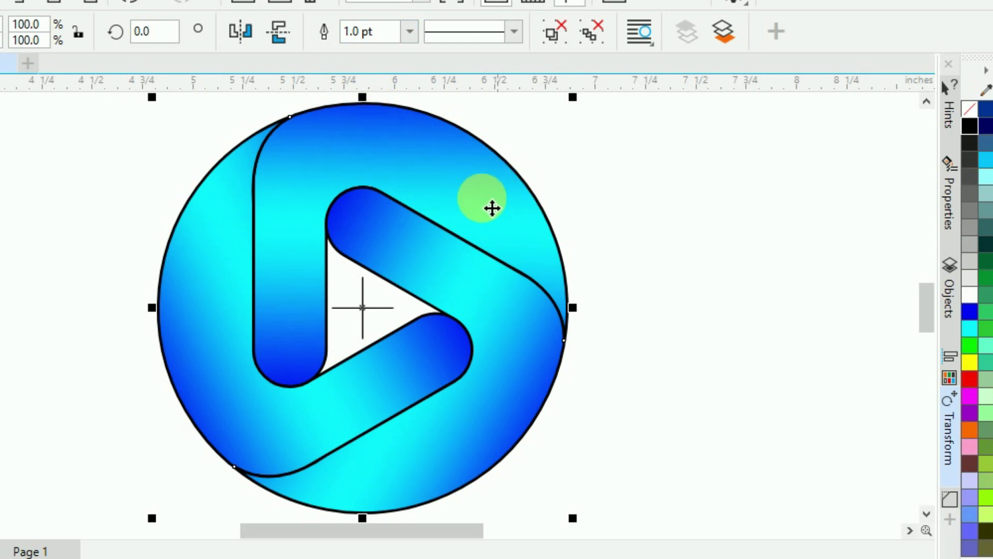
- Ungroup the logo and convert its outlines into separate objects
right_click(358, 215)
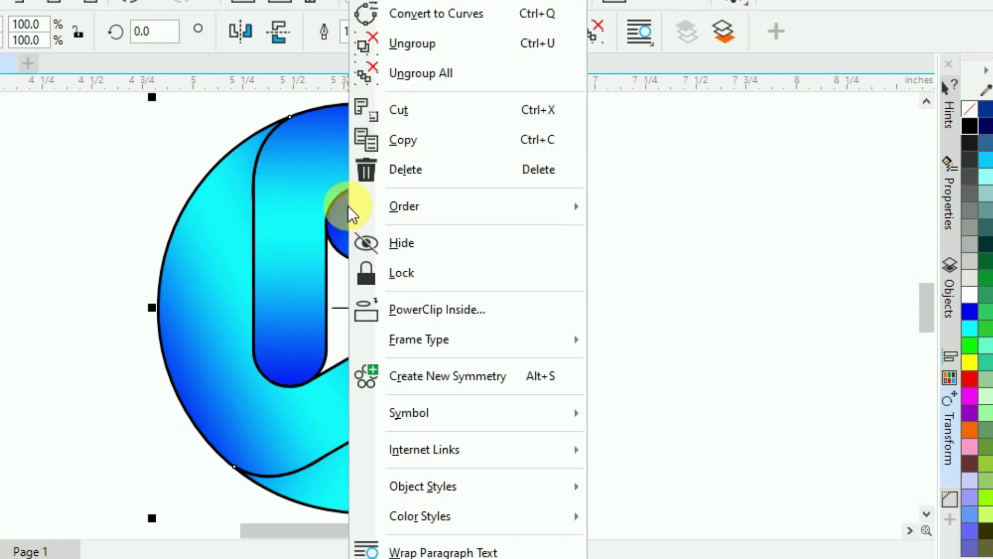
left_click(428, 48)
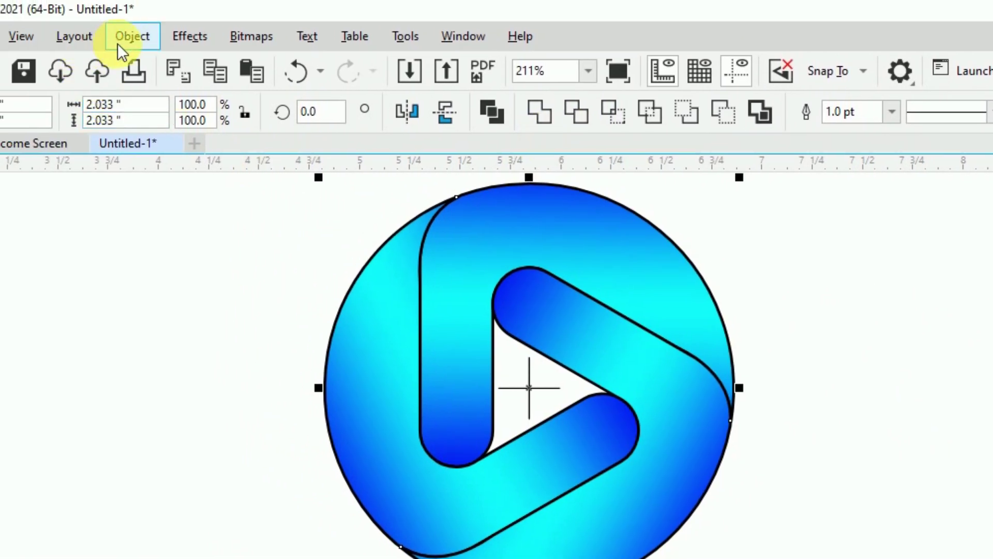
left_click(118, 44)
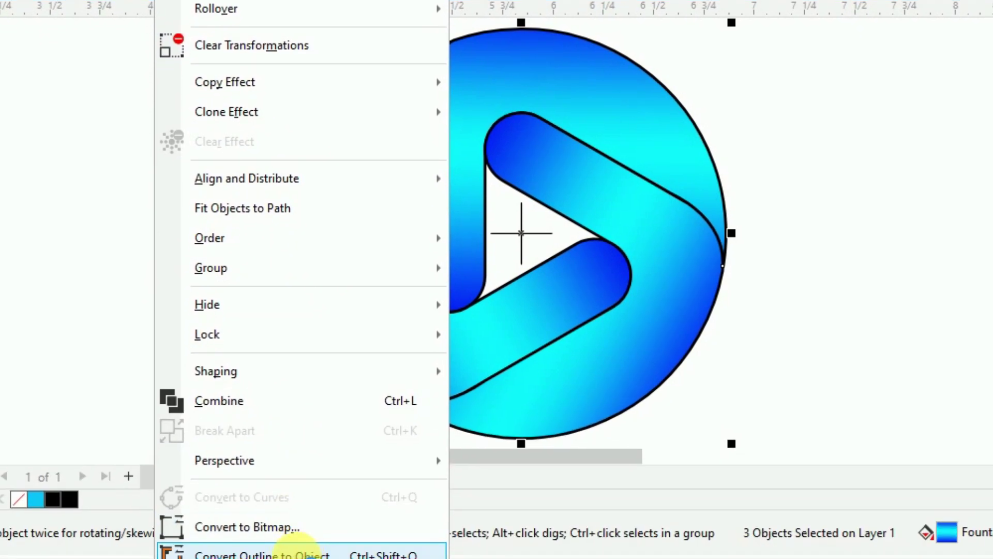
left_click(300, 548)
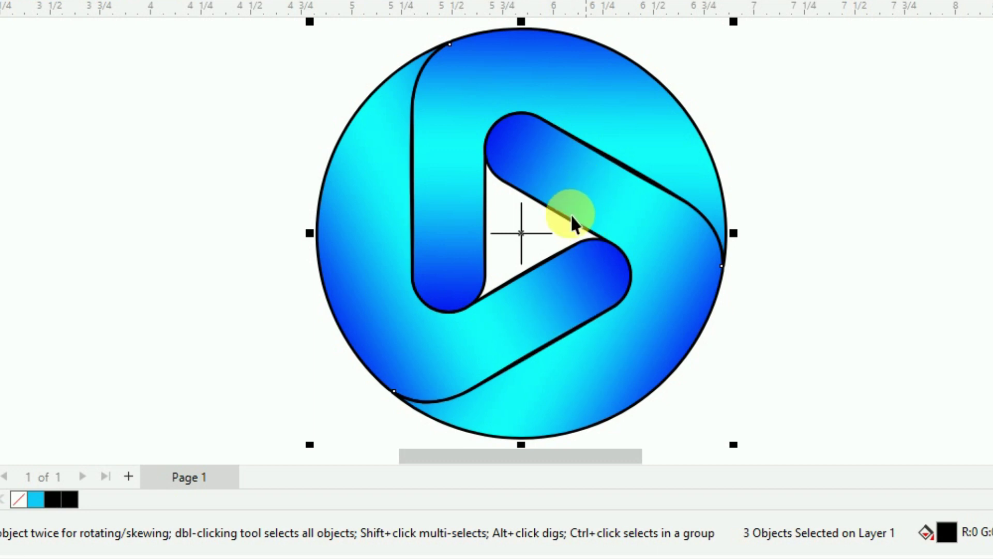
- Check the converted outlines with cancelled test moves, then combine them into one curve
left_click_drag(533, 244, 572, 261)
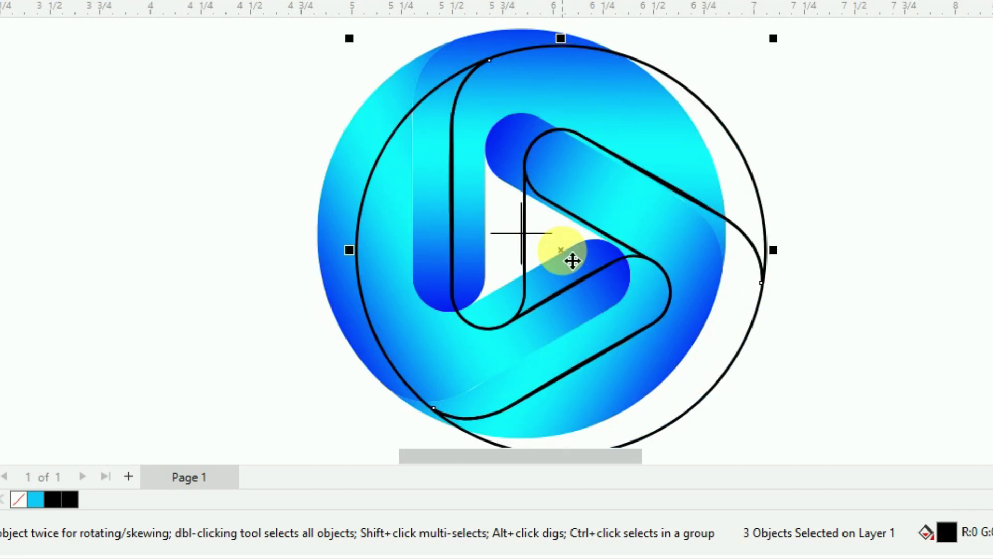
key("Escape")
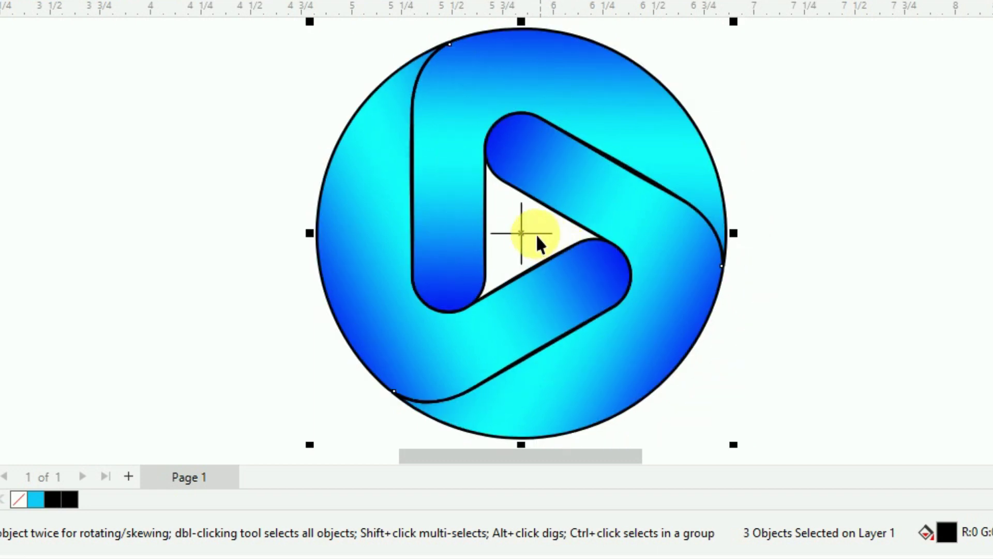
key("g")
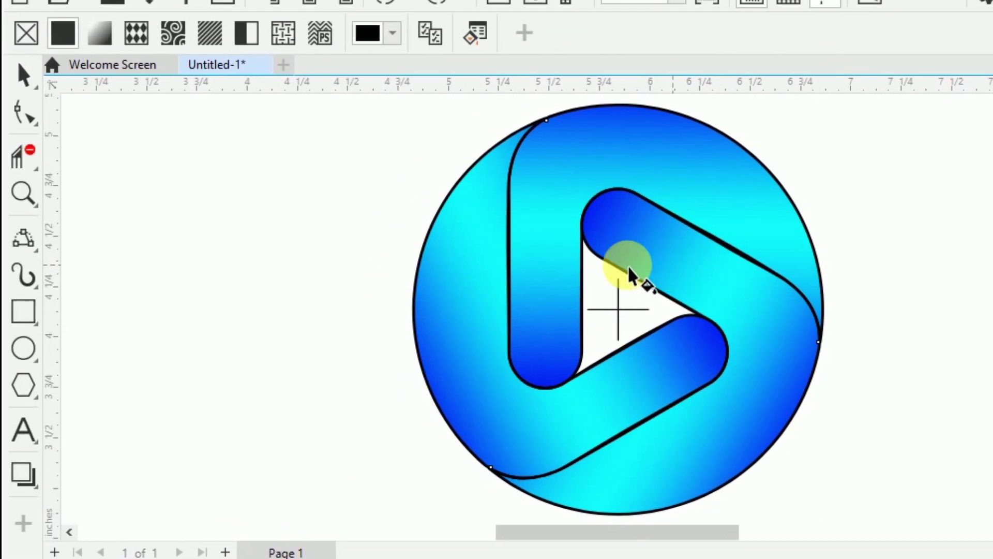
key("space")
mouse_move(627, 323)
left_mouse_down()
mouse_move(409, 306)
mouse_move(409, 320)
left_mouse_up()
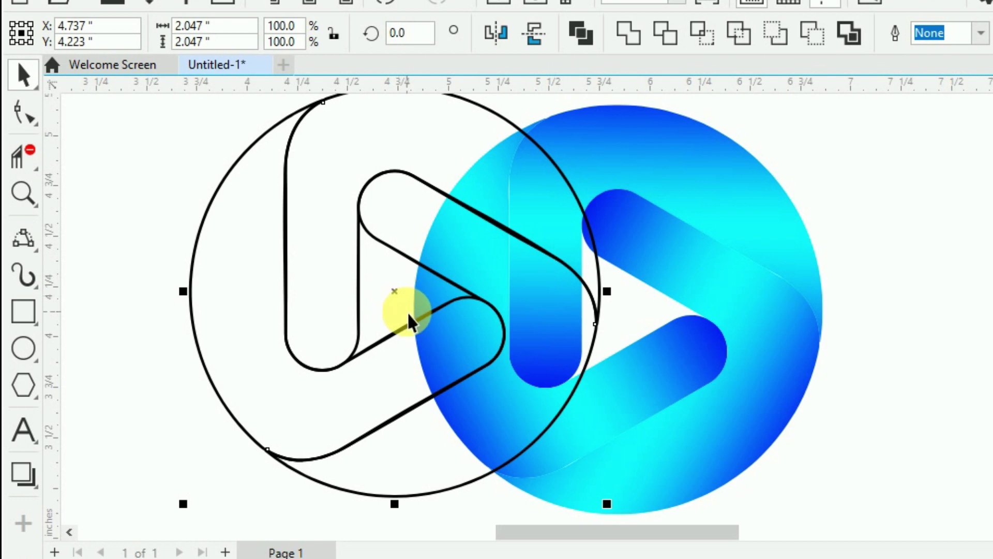
key("Escape")
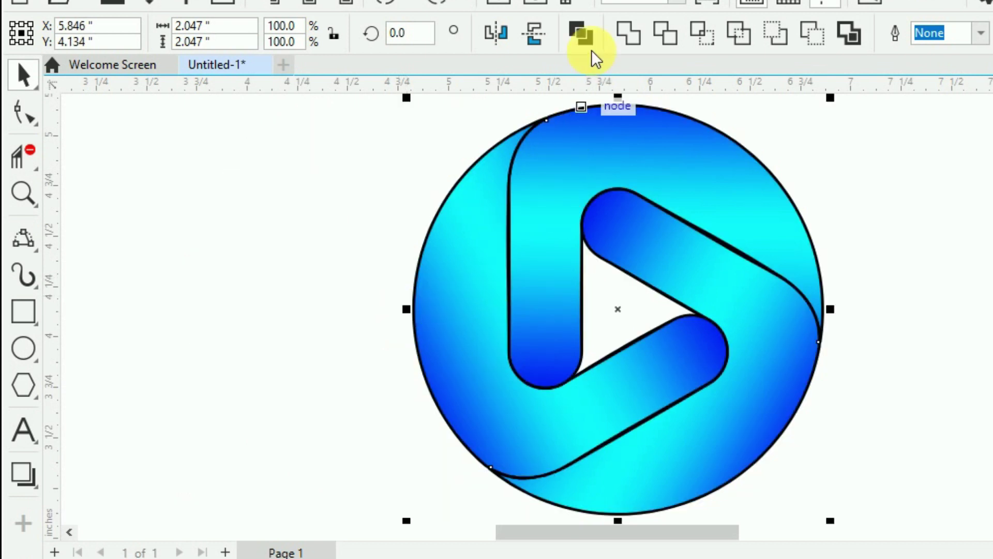
left_click(589, 47)
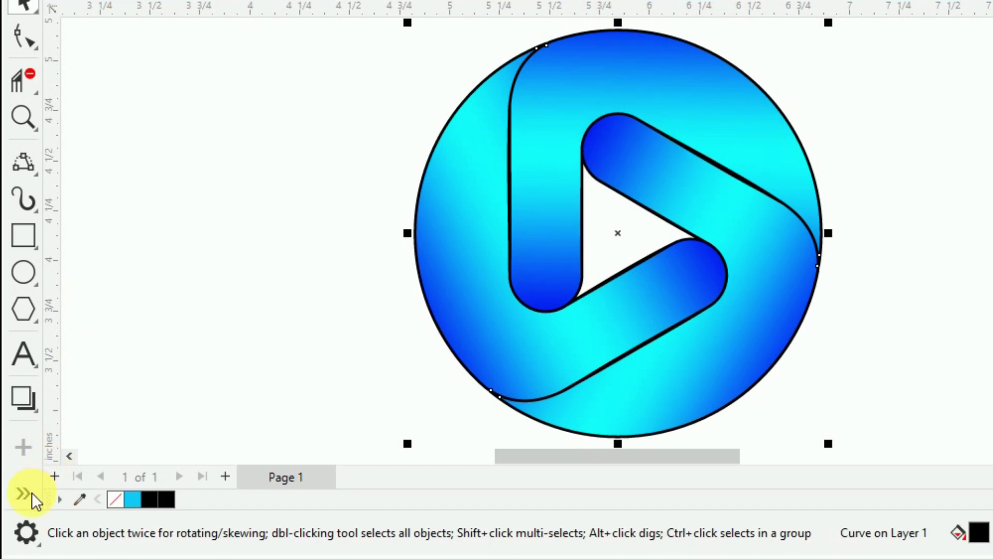
- Apply an elliptical fountain fill to the outline curve, centred inside the triangle
left_click(32, 503)
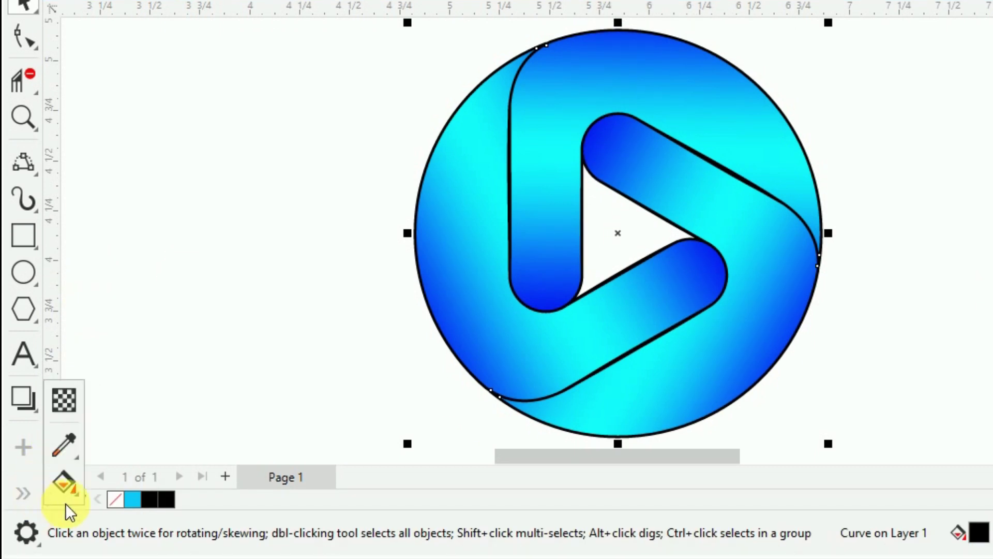
left_click(72, 490)
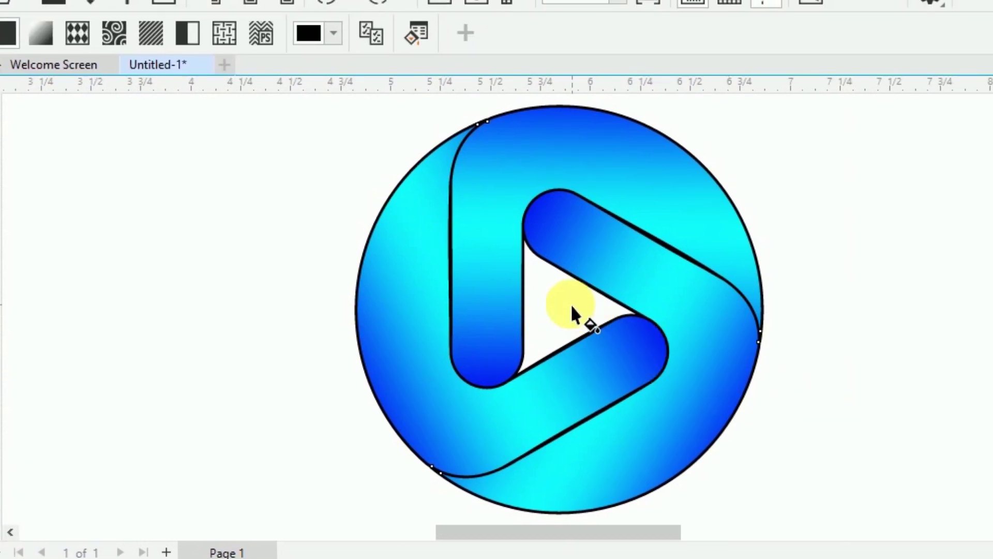
left_click_drag(572, 306, 643, 355)
left_click_drag(570, 300, 556, 303)
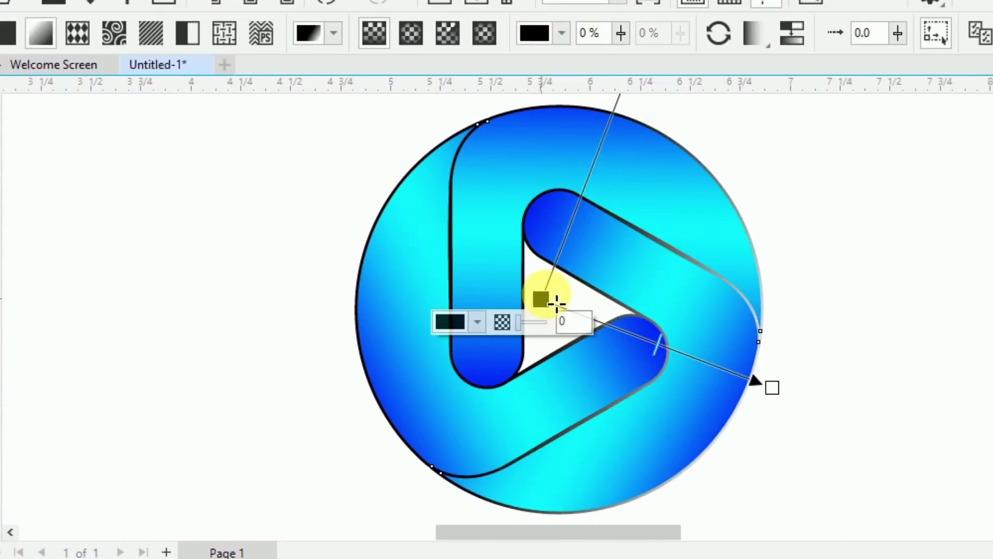
left_click(411, 33)
left_click_drag(661, 344, 571, 317)
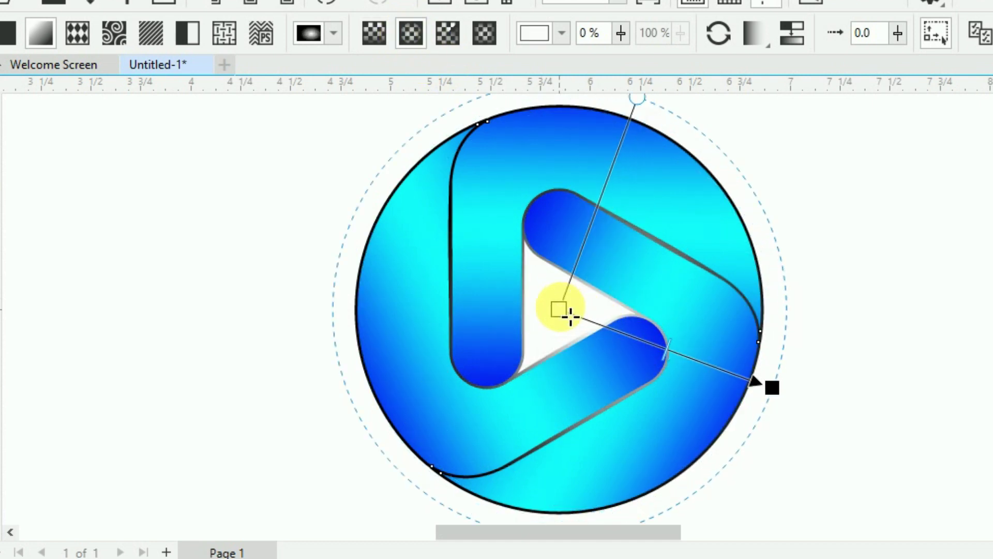
- Colour the gradient navy at the outer node and blue at the centre, extending it beyond the circle
left_click(760, 385)
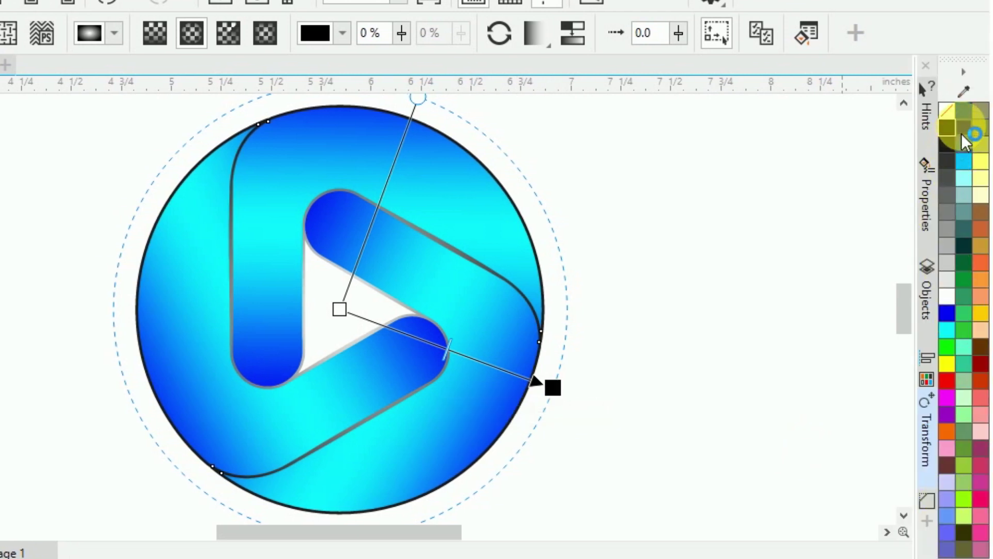
left_click(968, 129)
left_click(339, 309)
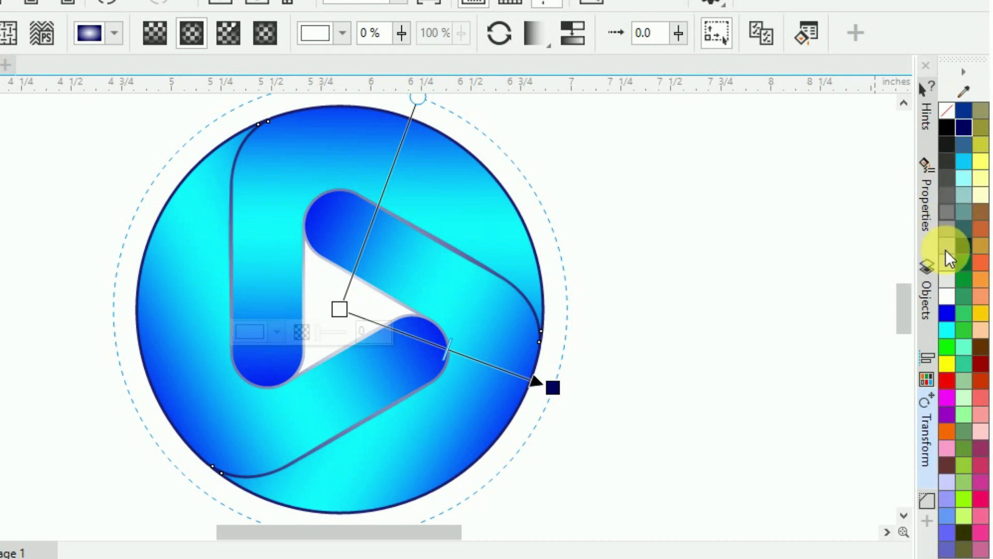
left_click(939, 315)
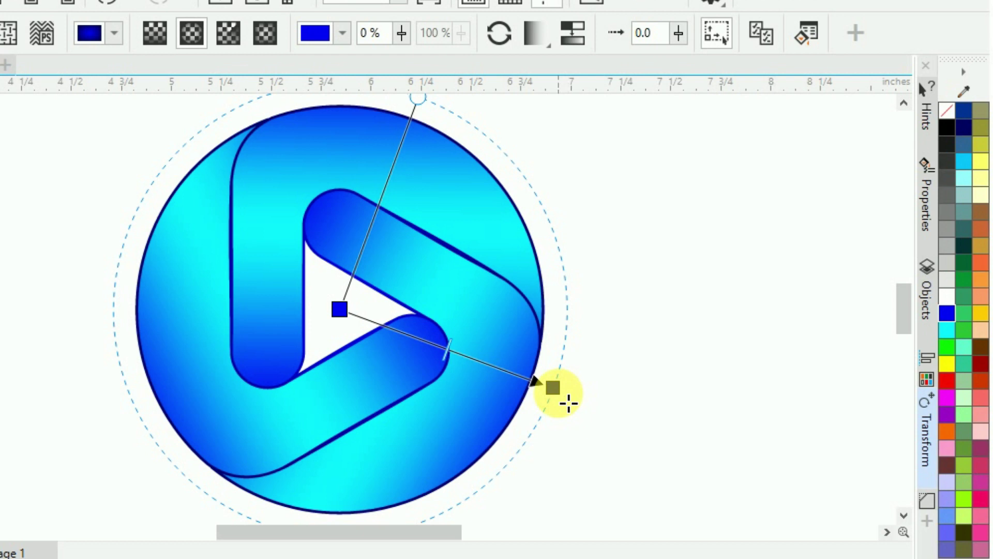
left_click_drag(568, 402, 608, 403)
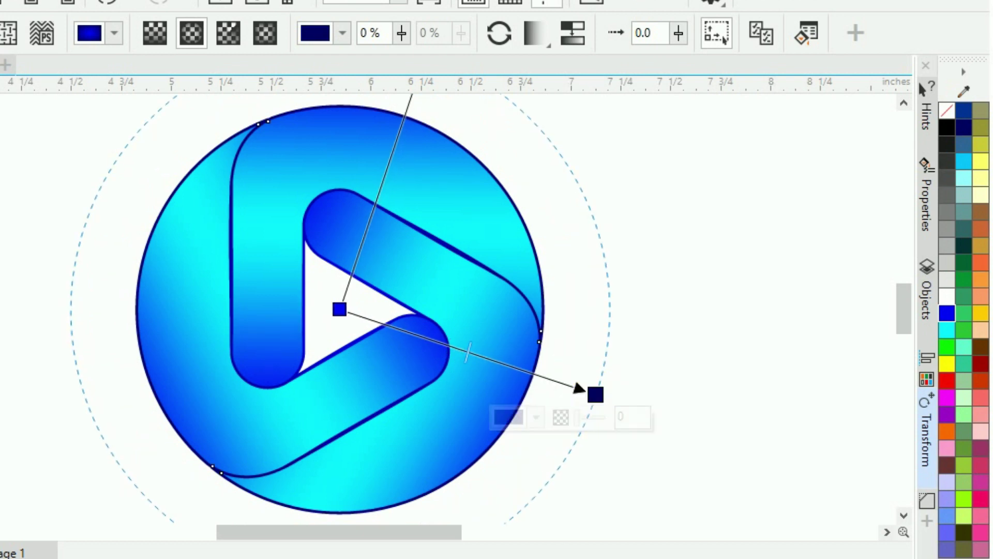
key("space")
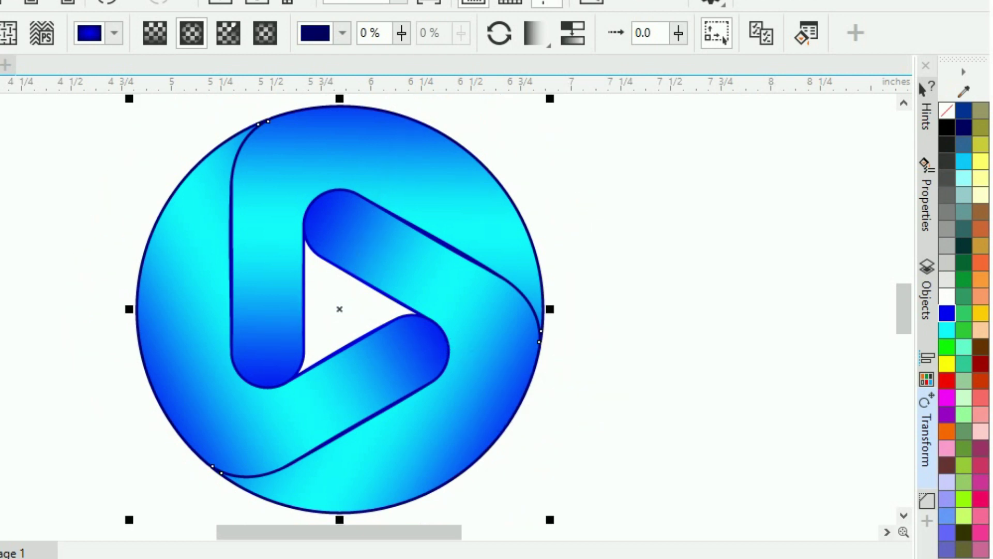
key("Escape")
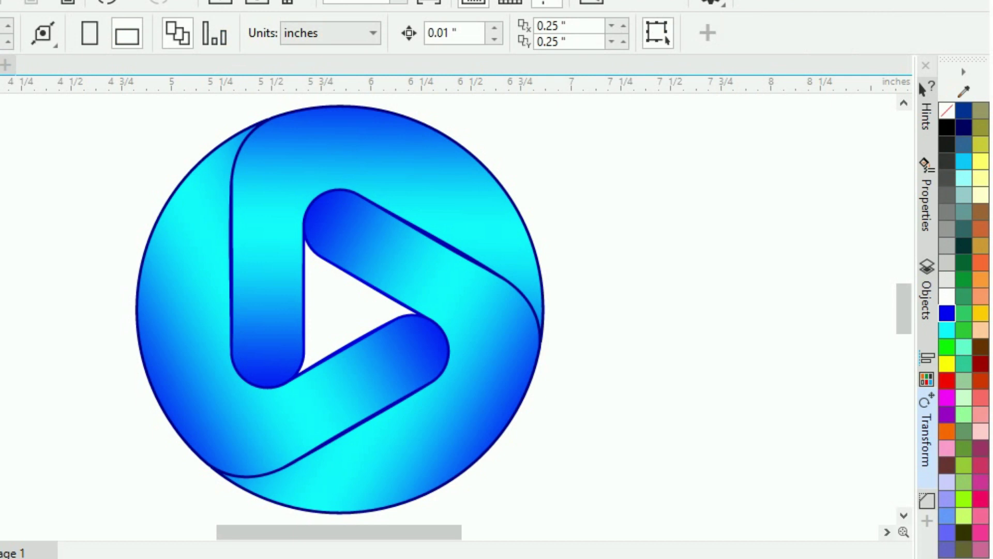